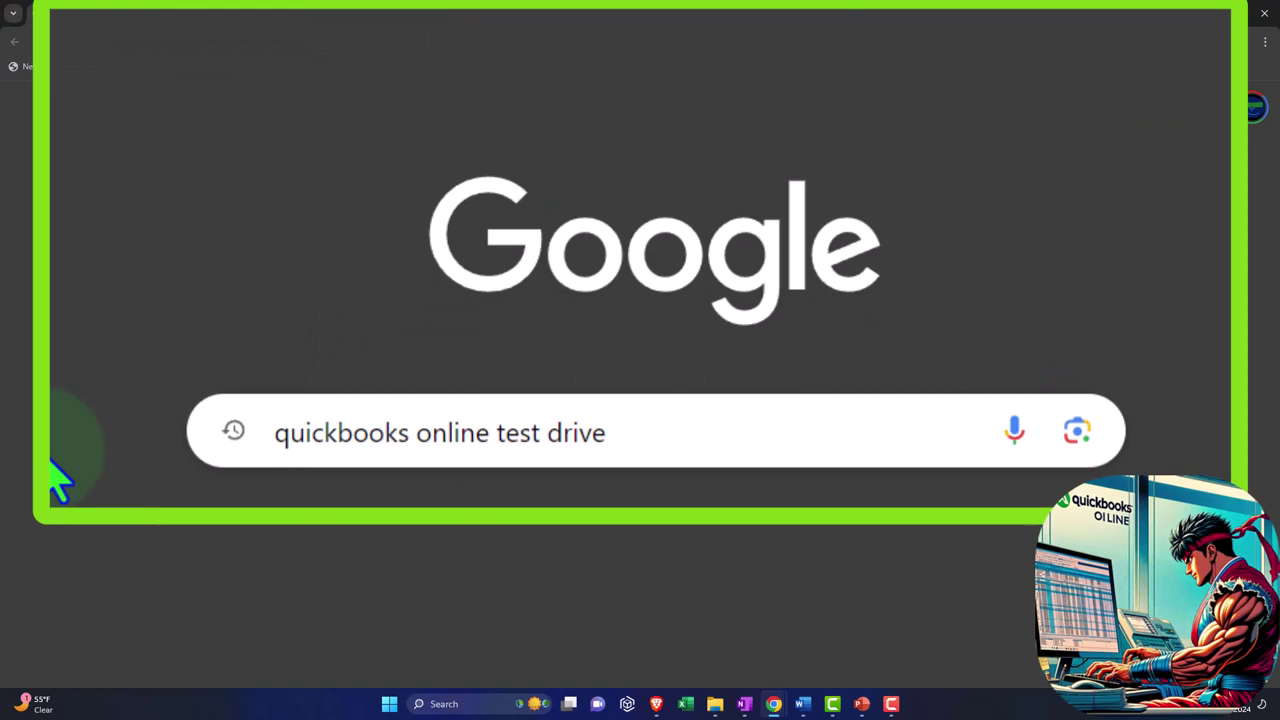
Search Google for 'quickbooks online test drive' and open Intuit's article at its list of test drives
click(645, 428)
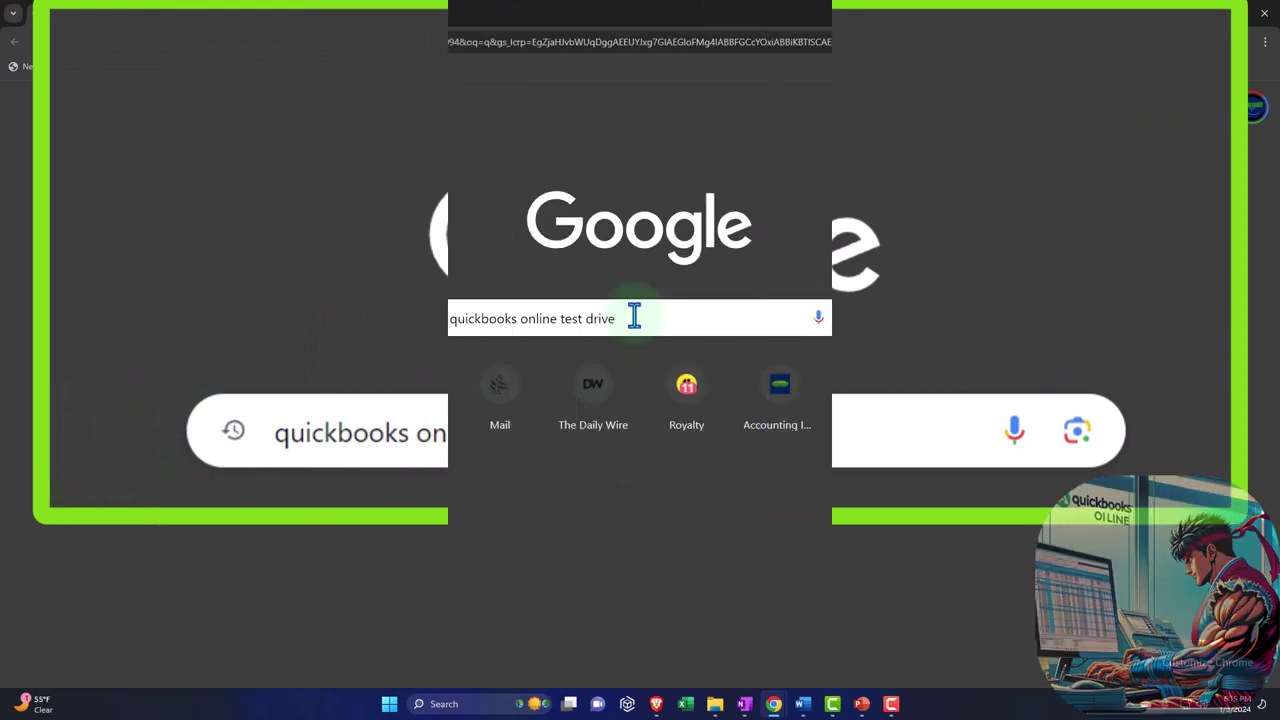
key(Return)
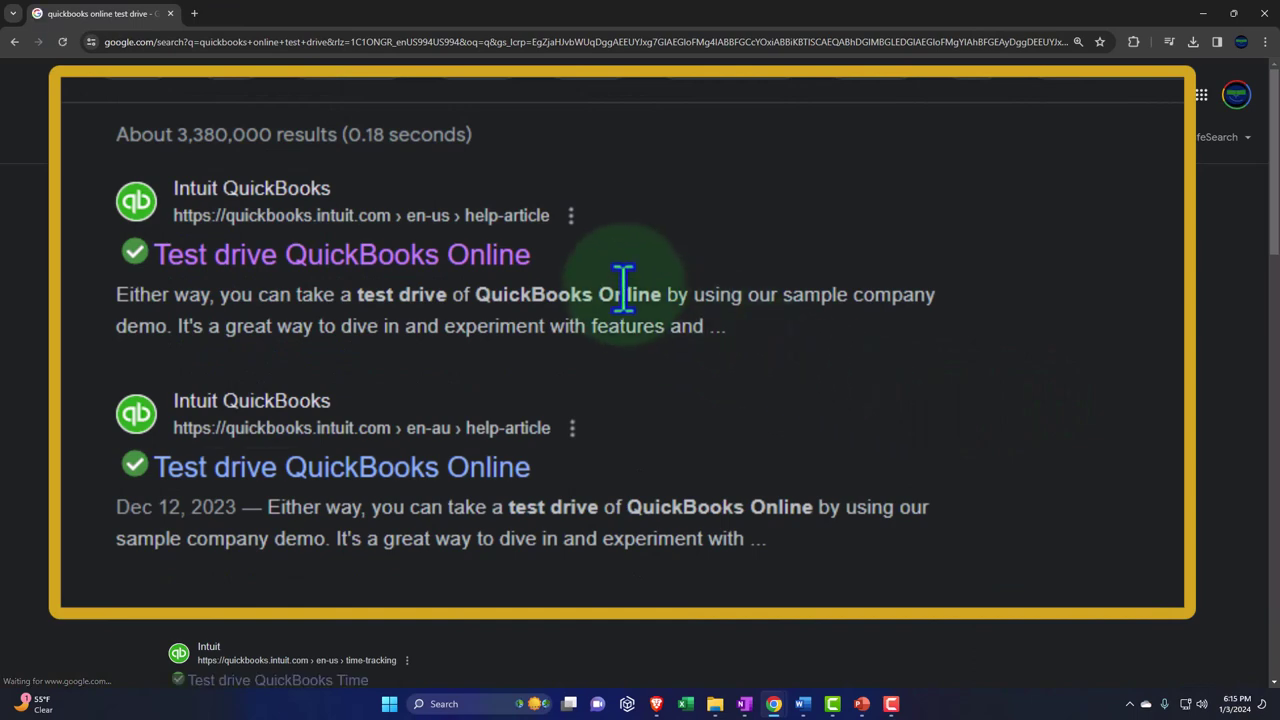
click(487, 258)
scroll(100, 403, down, 3)
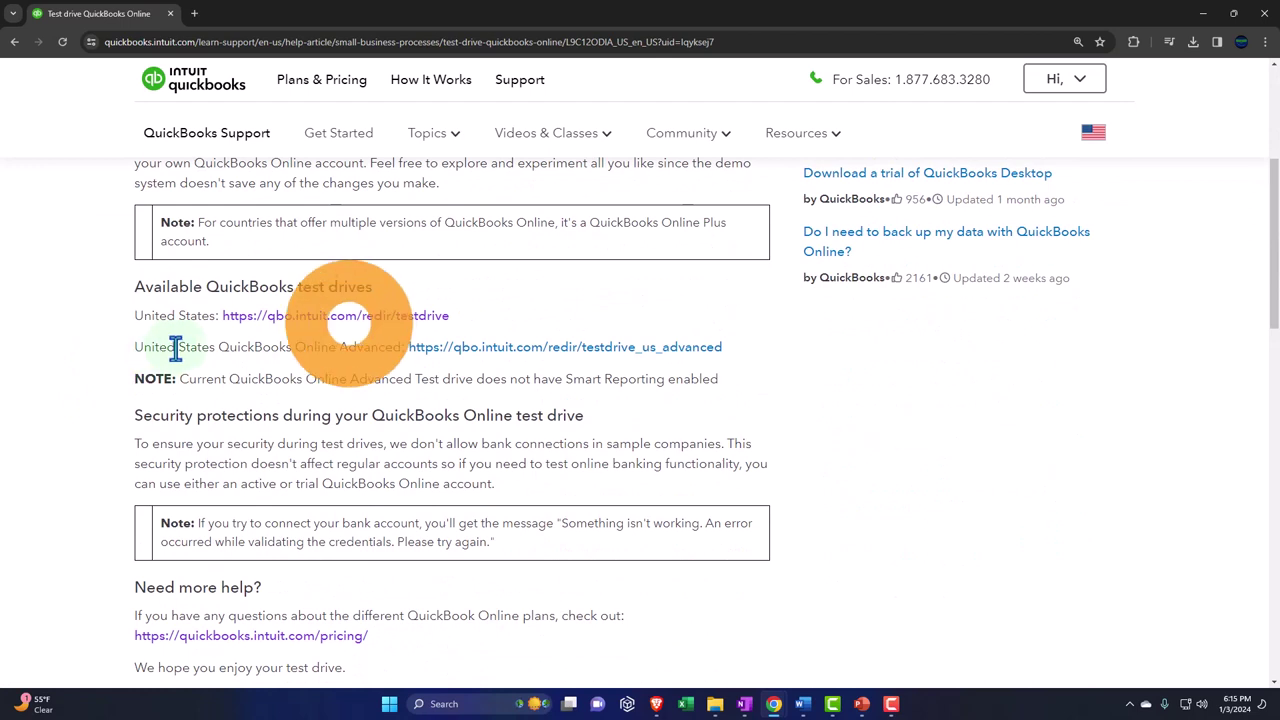
Launch the United States test drive company, pass the reCAPTCHA, and go to Reports
click(390, 316)
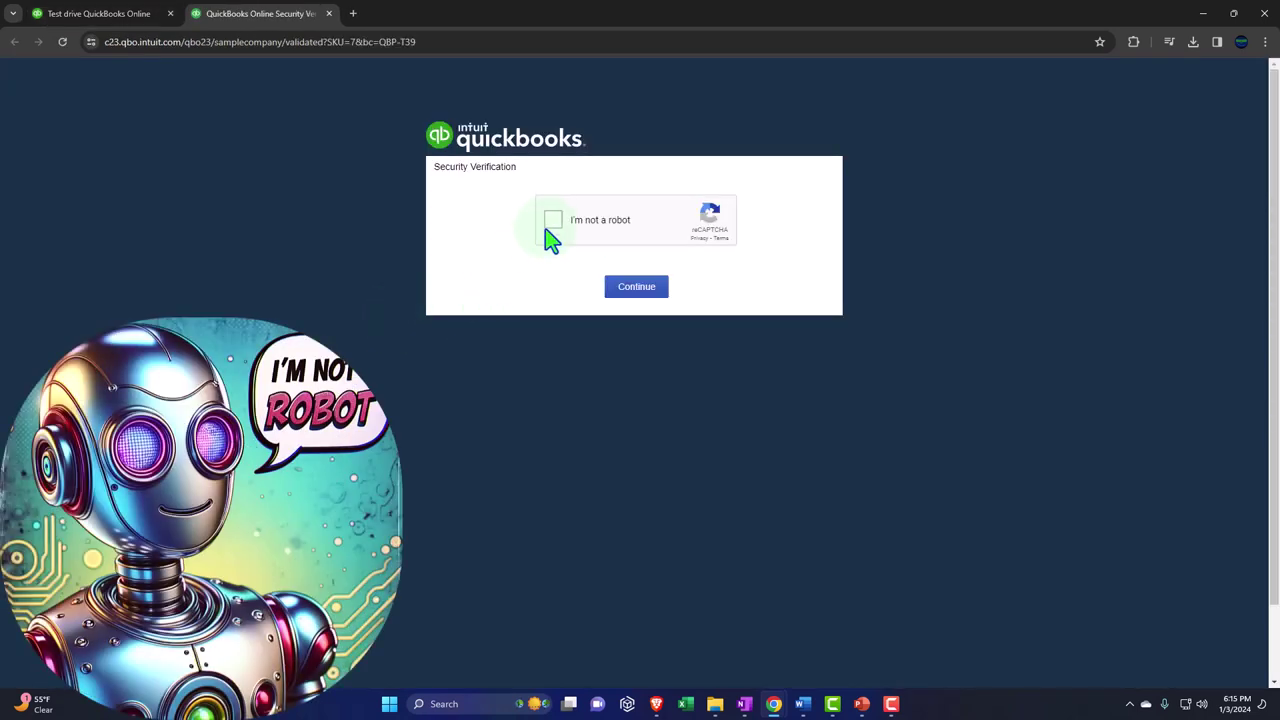
click(553, 221)
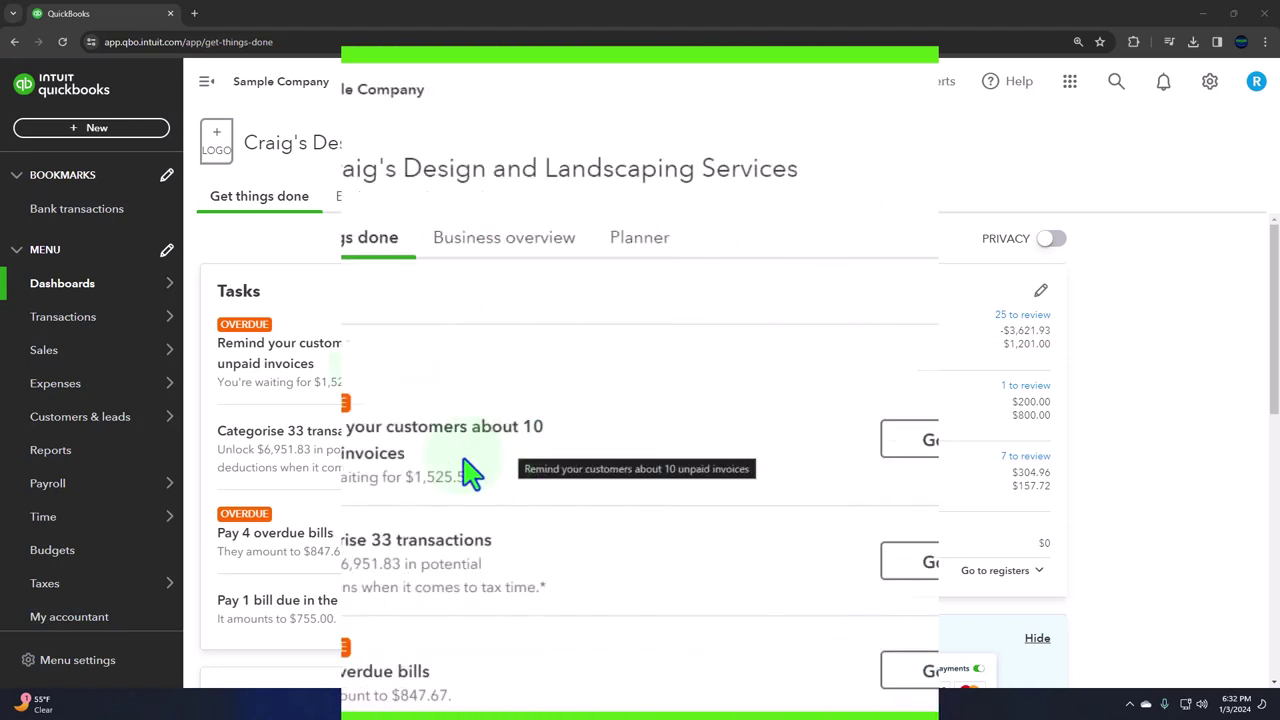
click(63, 460)
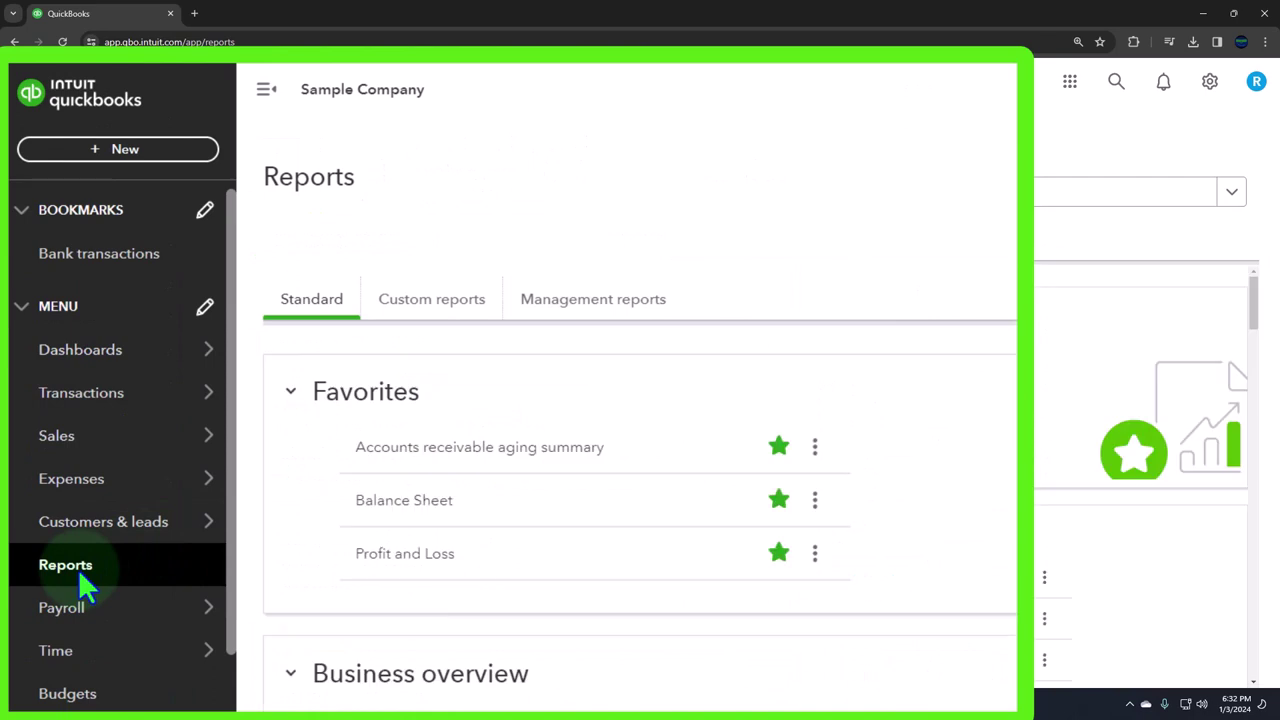
Open Balance Sheet and Profit and Loss in separate new tabs, viewing the Balance Sheet
right_click(416, 506)
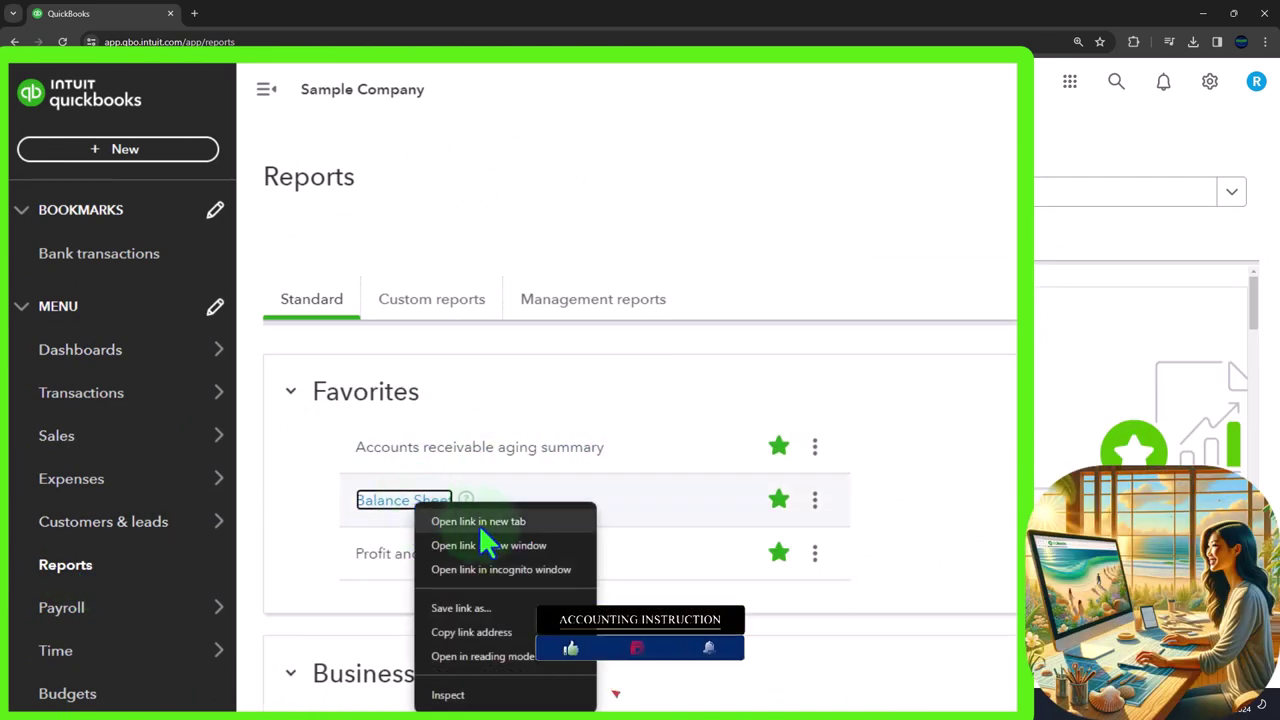
click(480, 522)
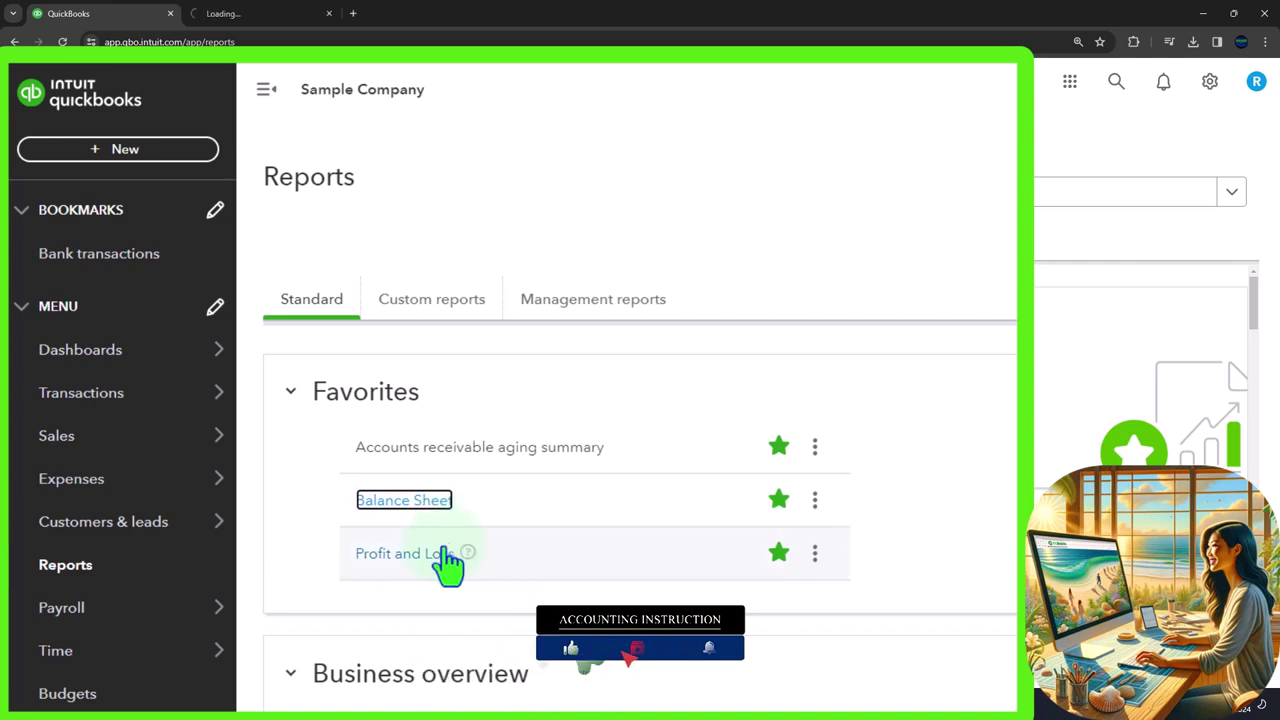
right_click(423, 570)
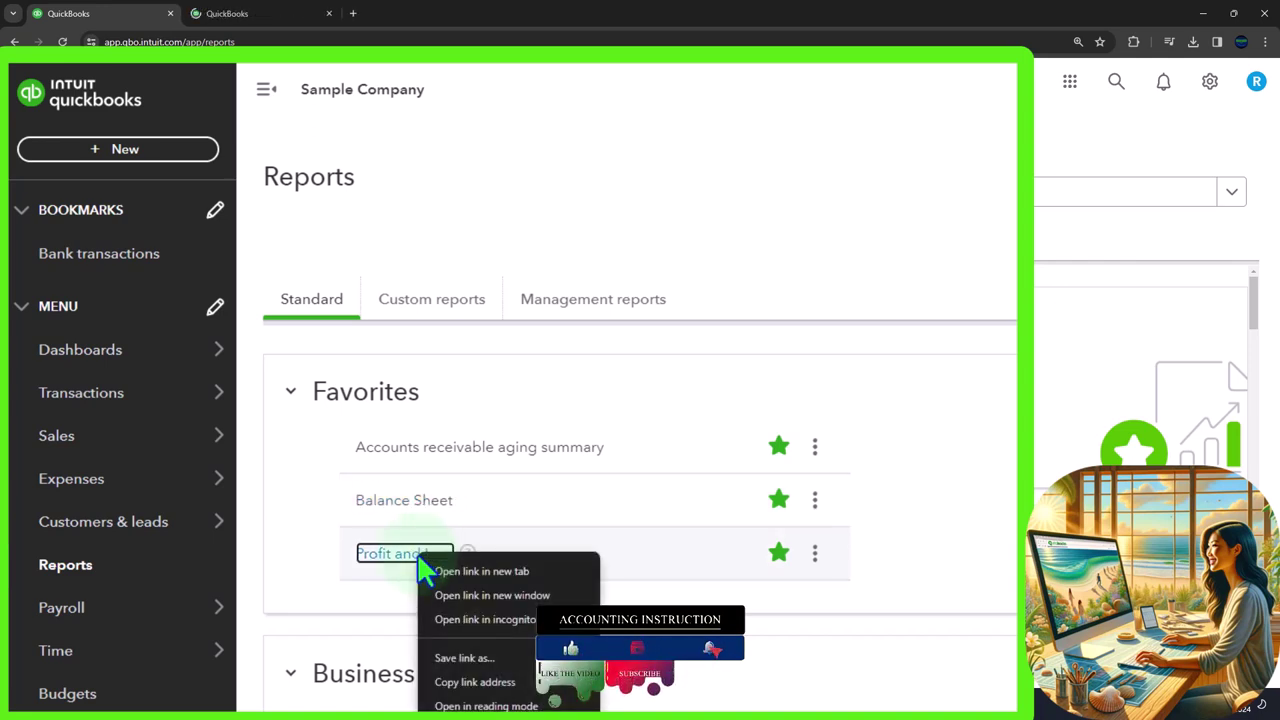
click(511, 574)
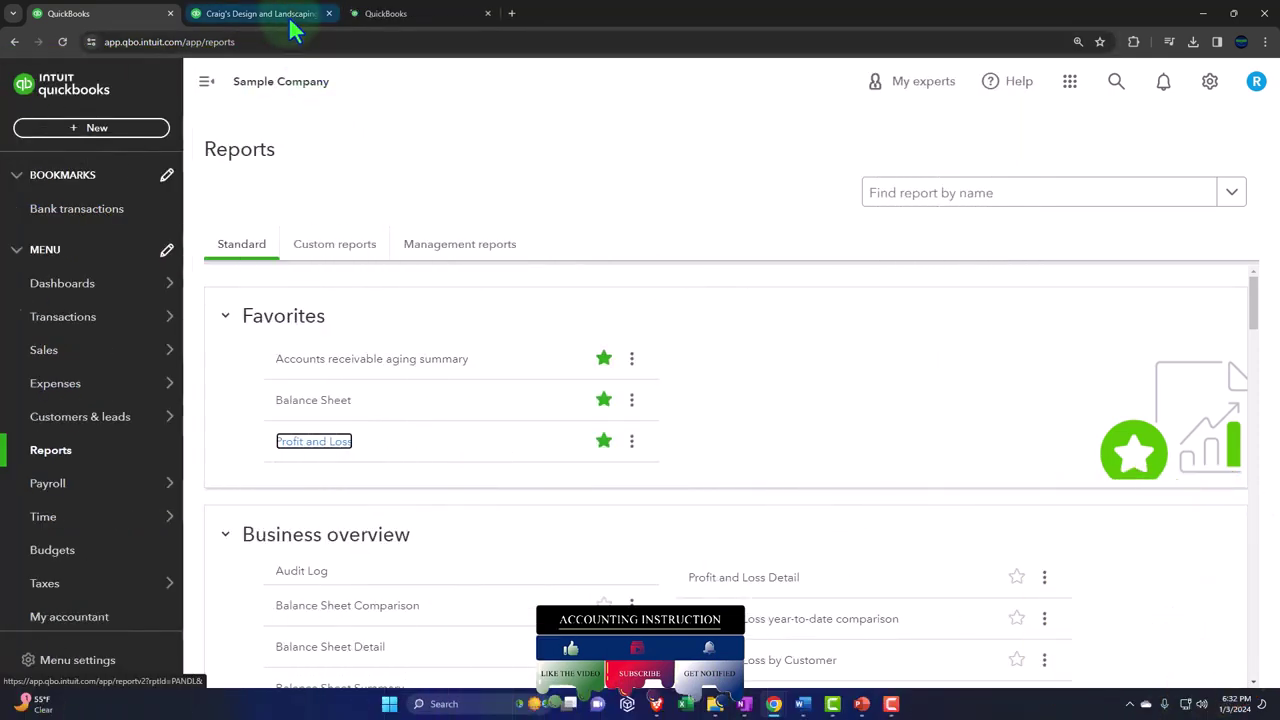
click(288, 16)
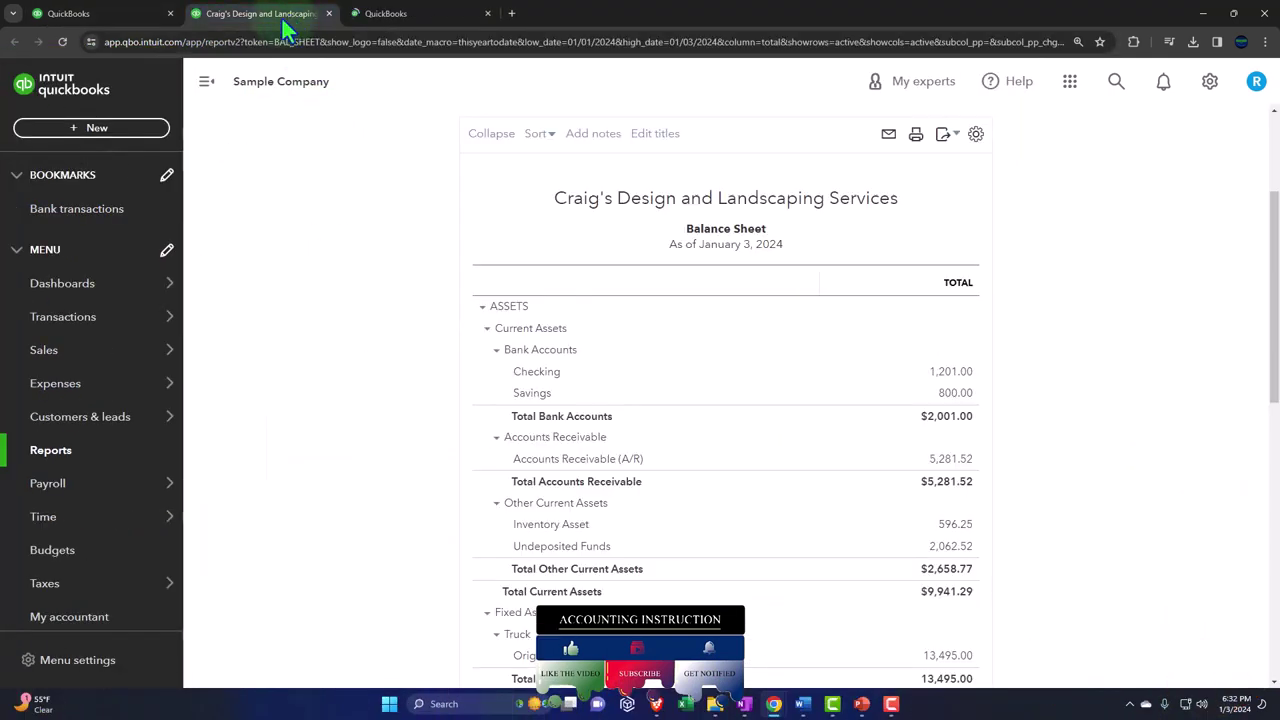
Run the Balance Sheet for 01/01/2023 to 12/31/2023 with the sidebar collapsed
click(208, 83)
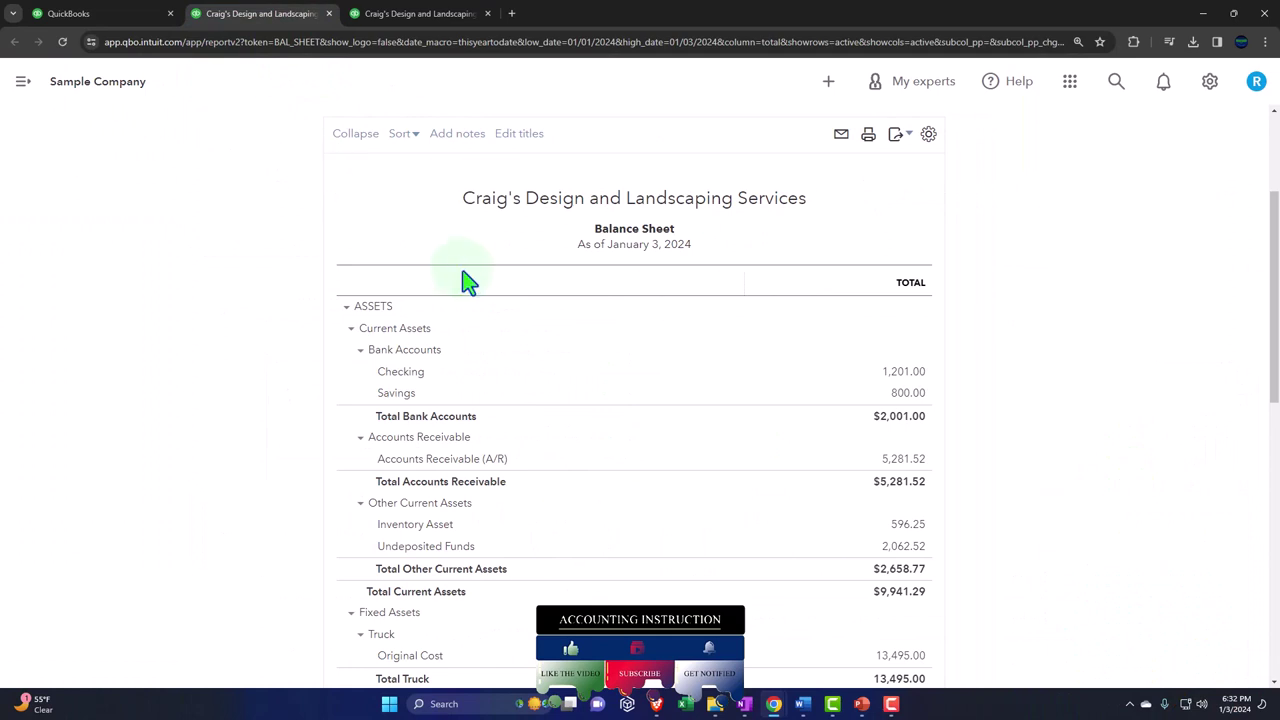
scroll(468, 285, up, 3)
click(285, 166)
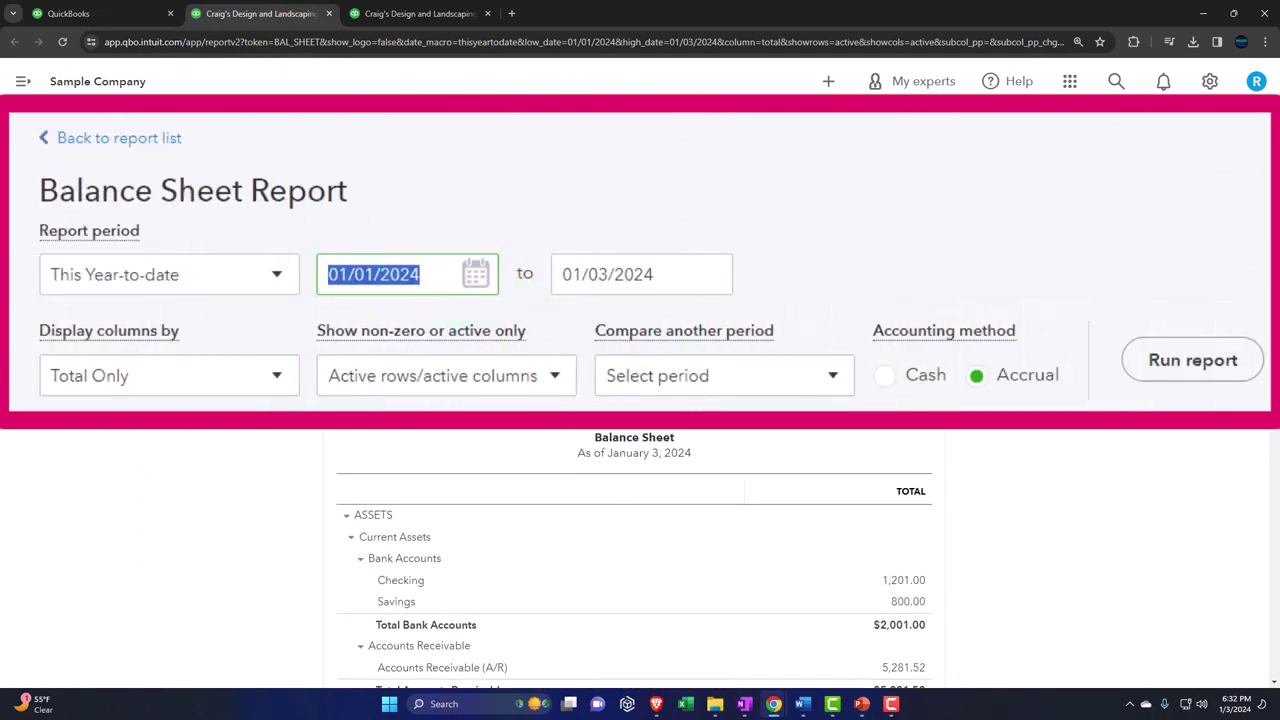
text(01012023)
key(Tab)
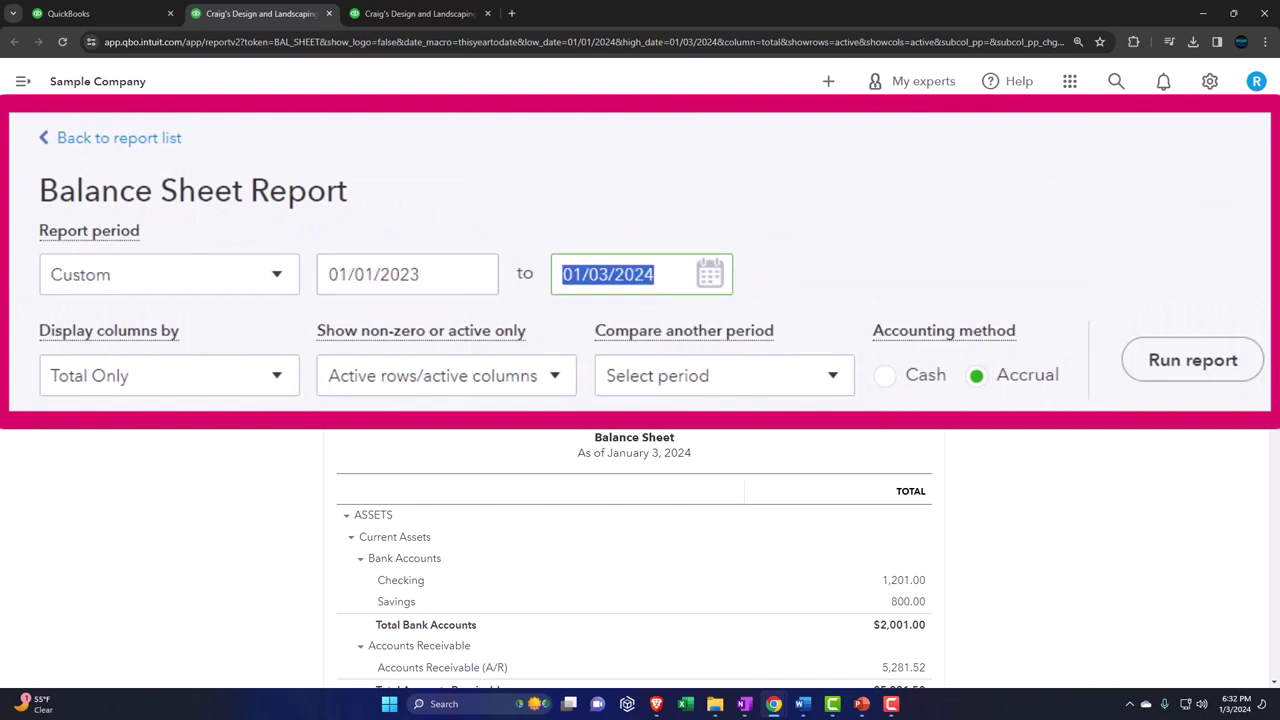
text(12312023)
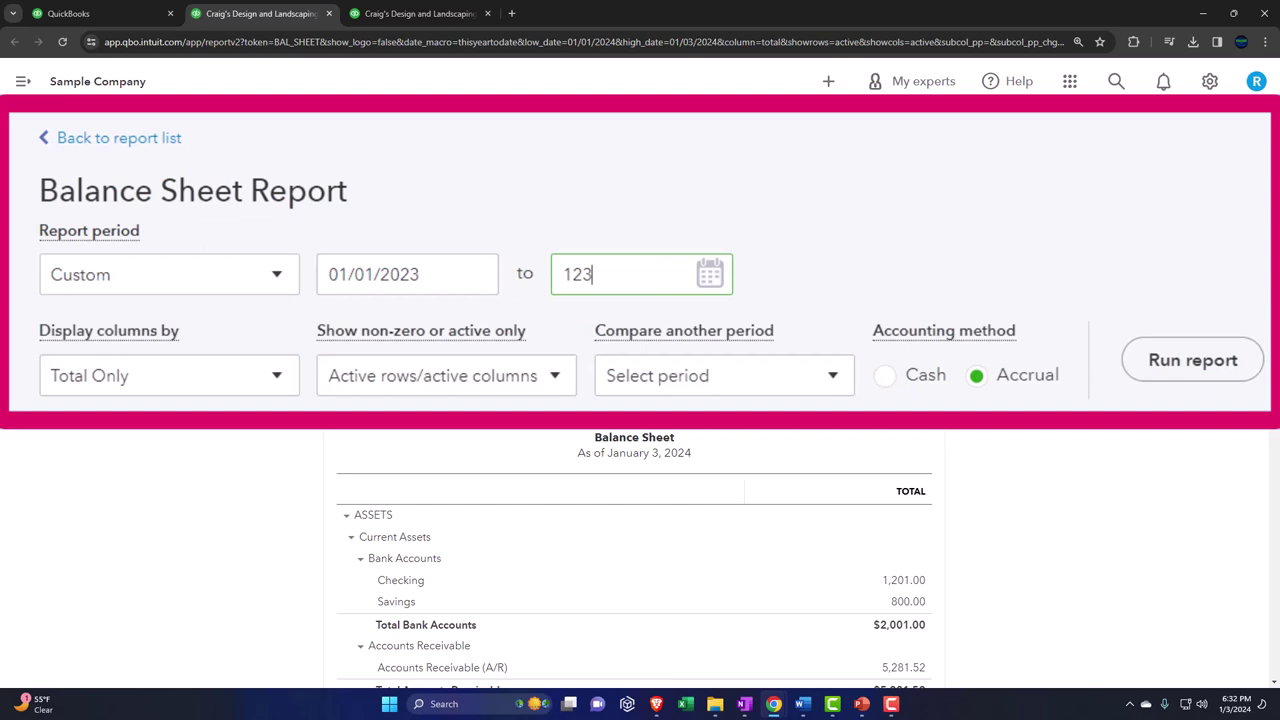
click(752, 283)
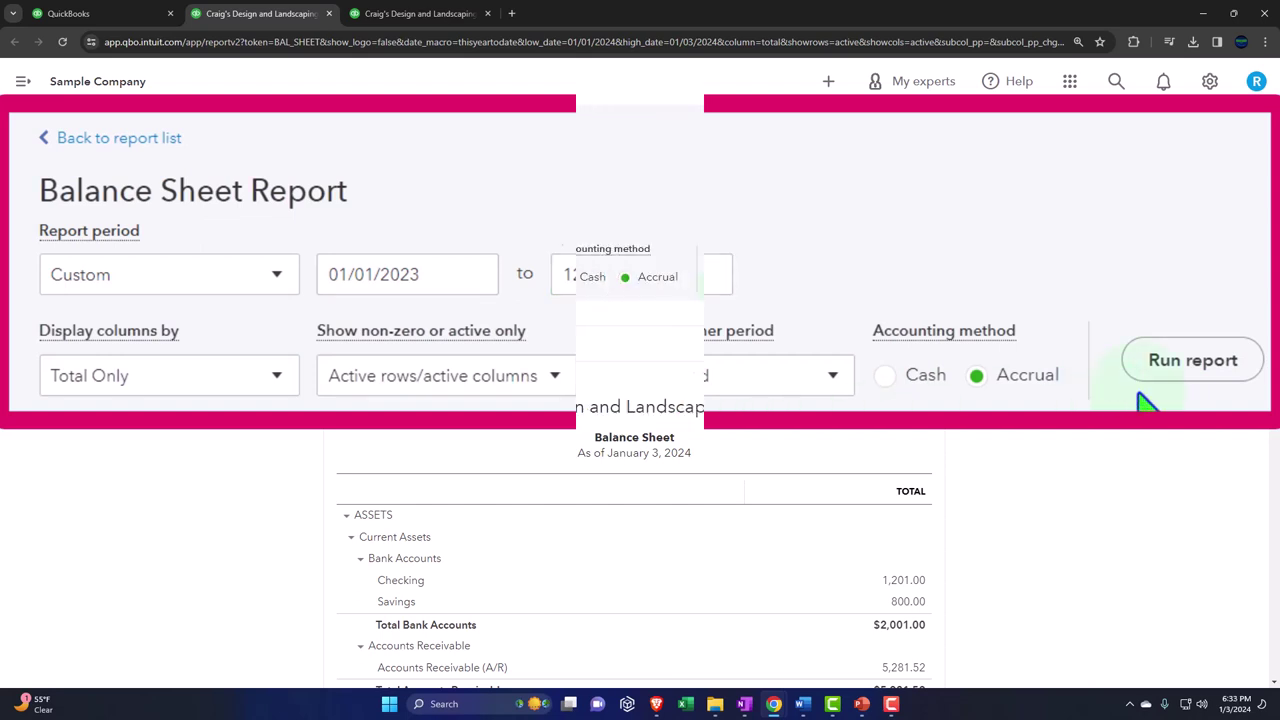
scroll(755, 292, down, 2)
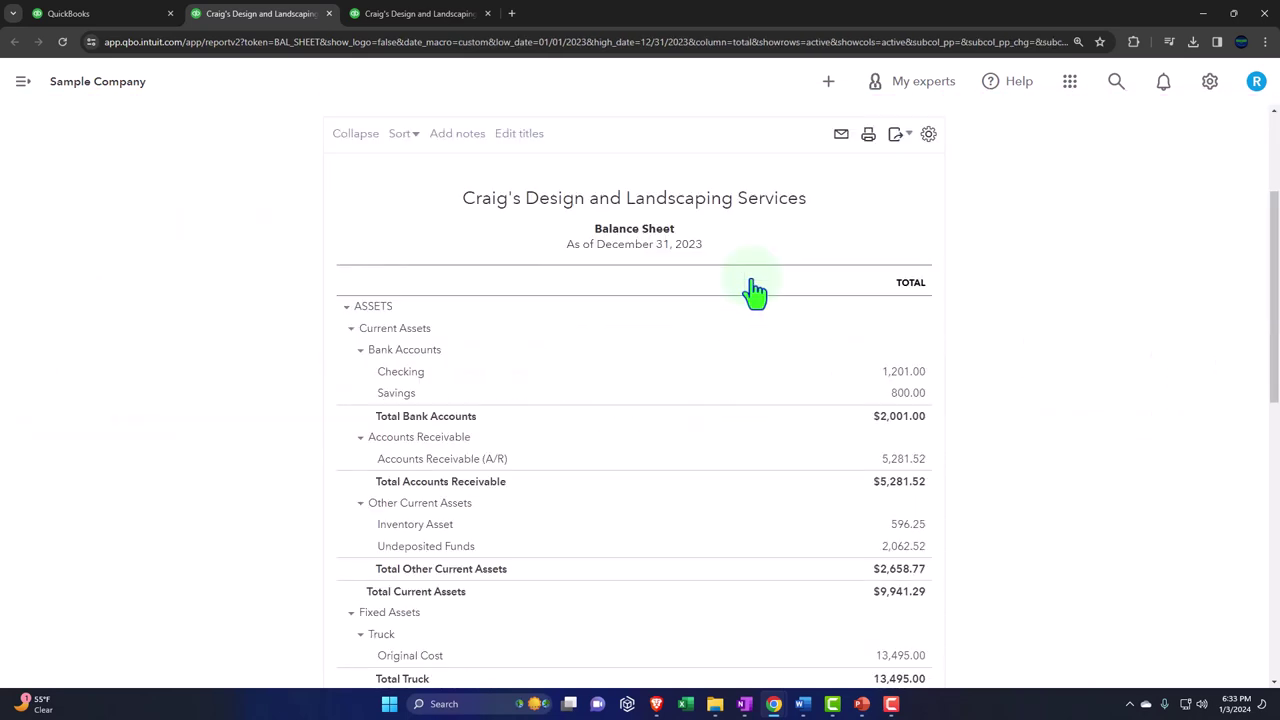
In Profit and Loss, collapse the sidebar, set start date 01/01/2023 and begin entering the end date
click(426, 12)
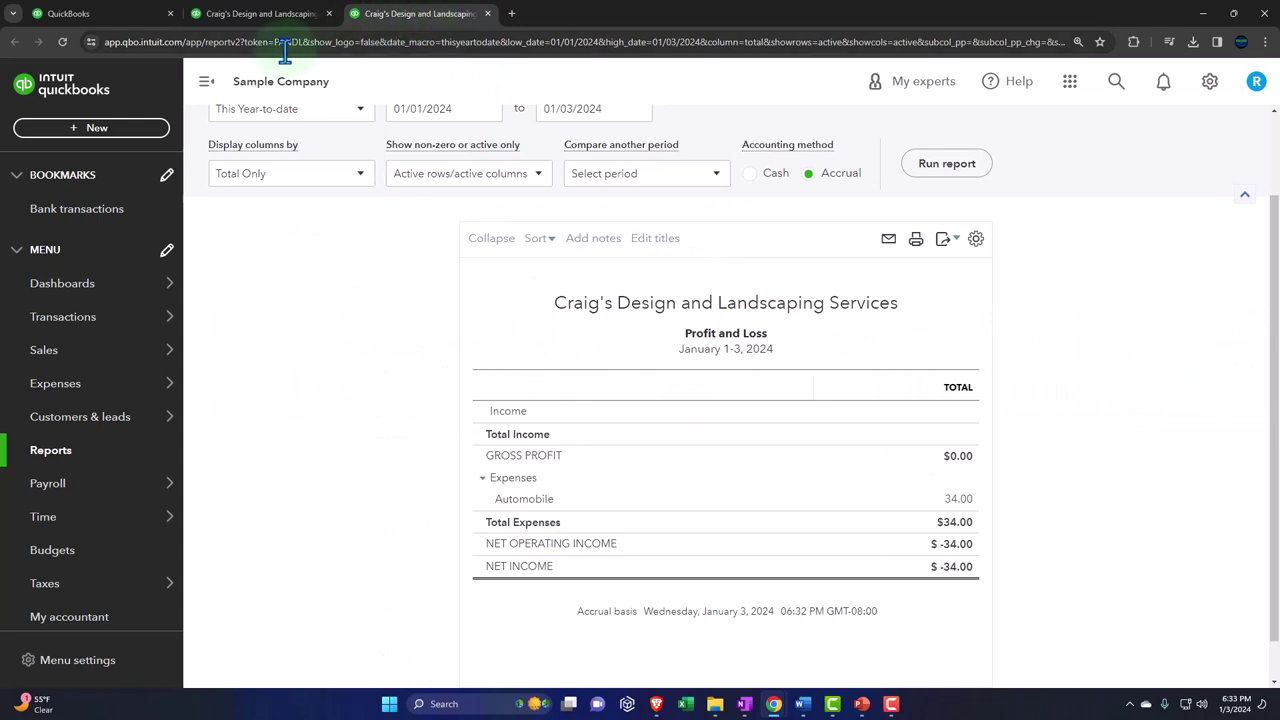
click(206, 81)
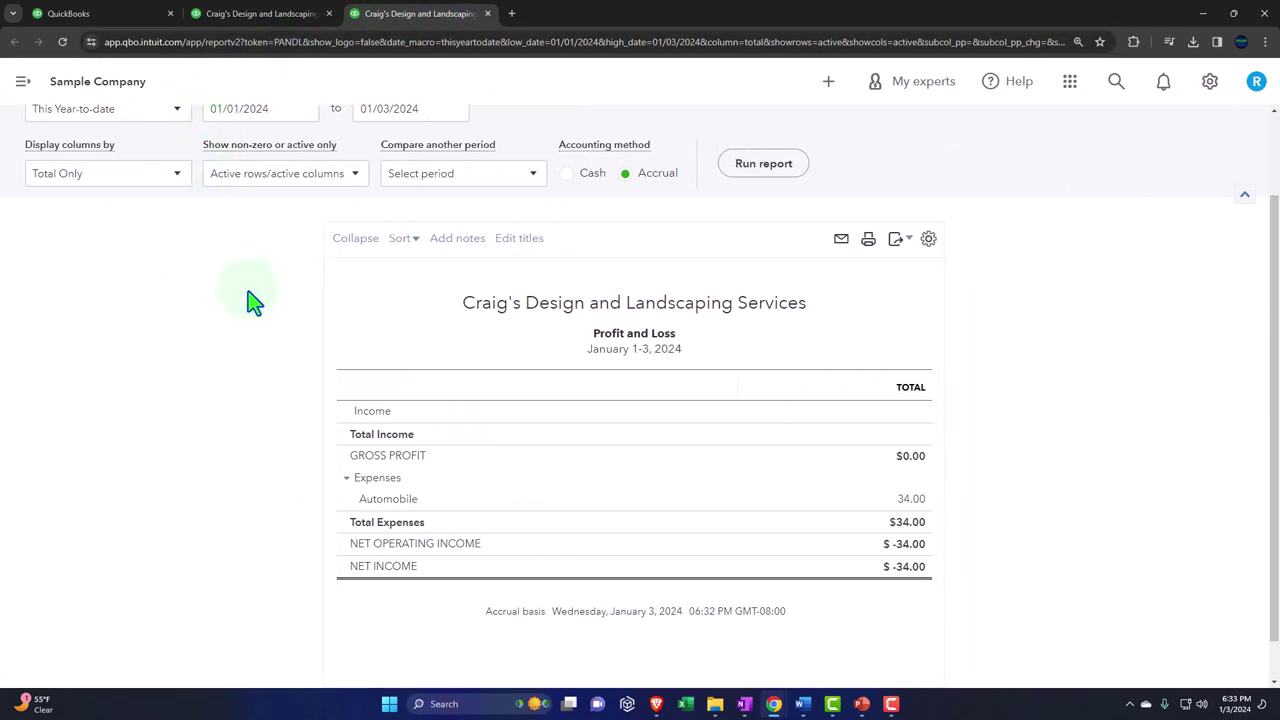
scroll(260, 285, up, 1)
click(277, 211)
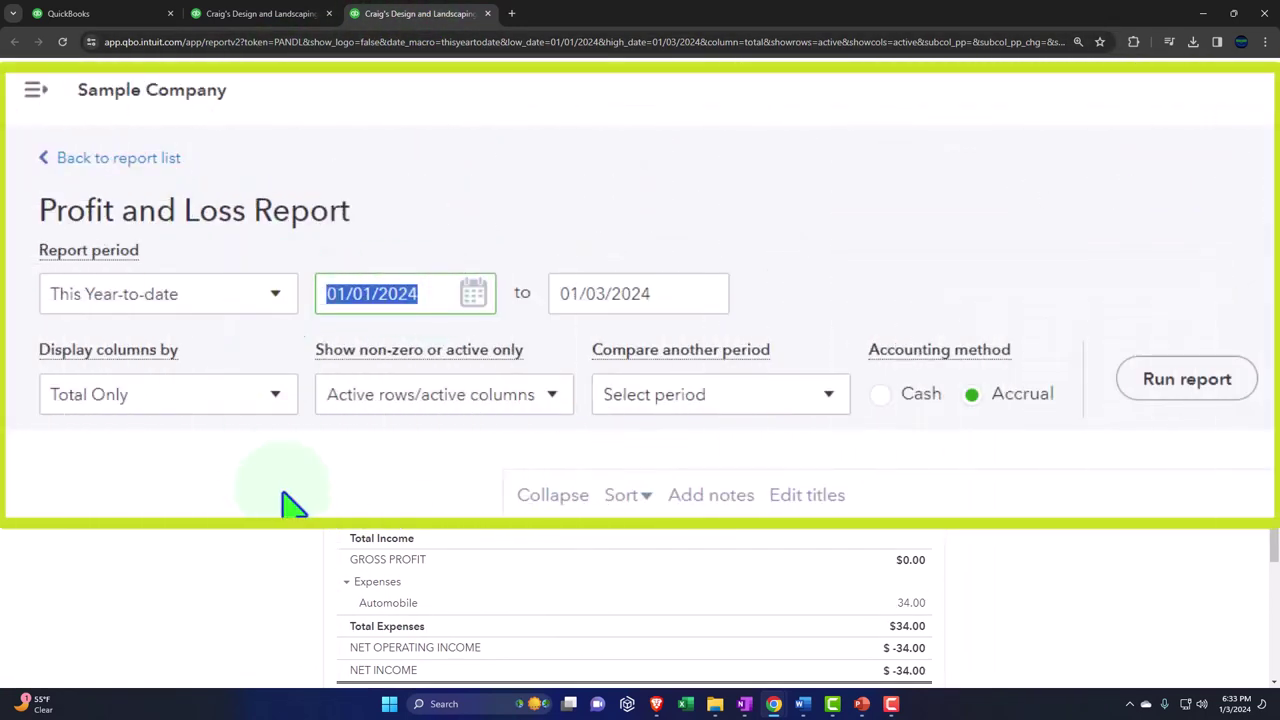
text(01012023)
key(Tab)
text(1)
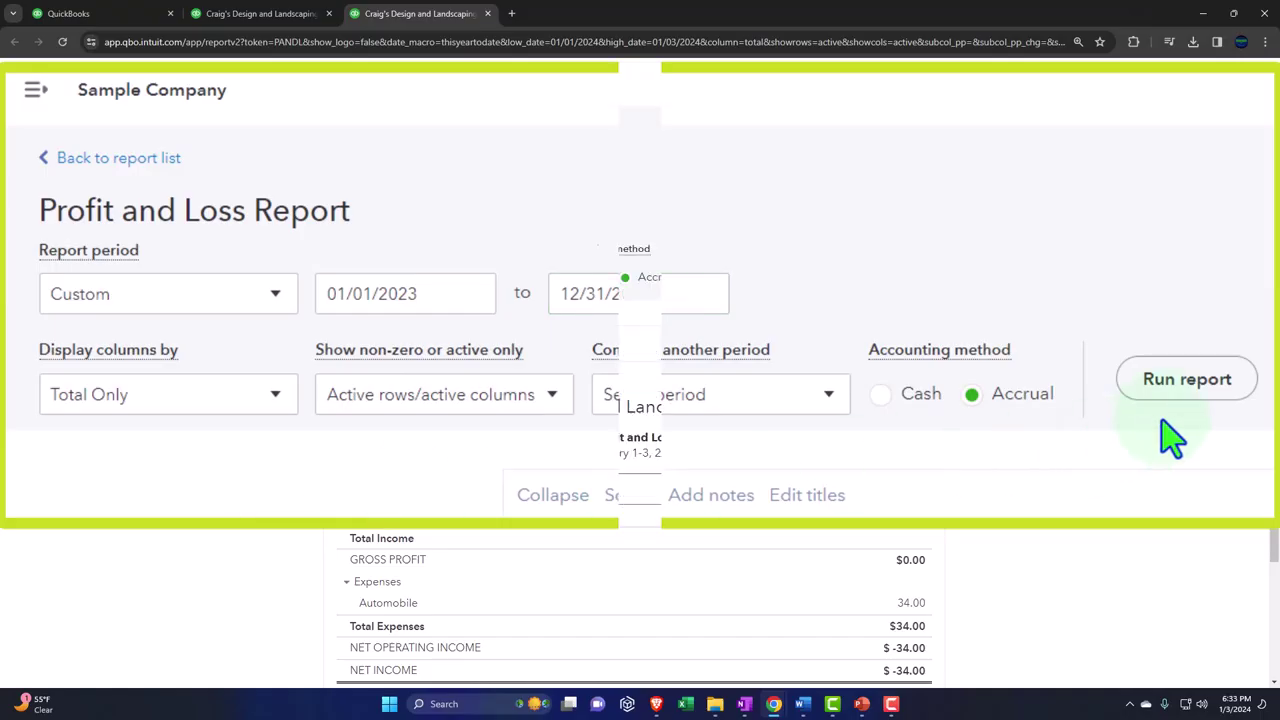
Rerun Profit and Loss for 2023, then return to the Balance Sheet and zoom the page in twice
click(762, 270)
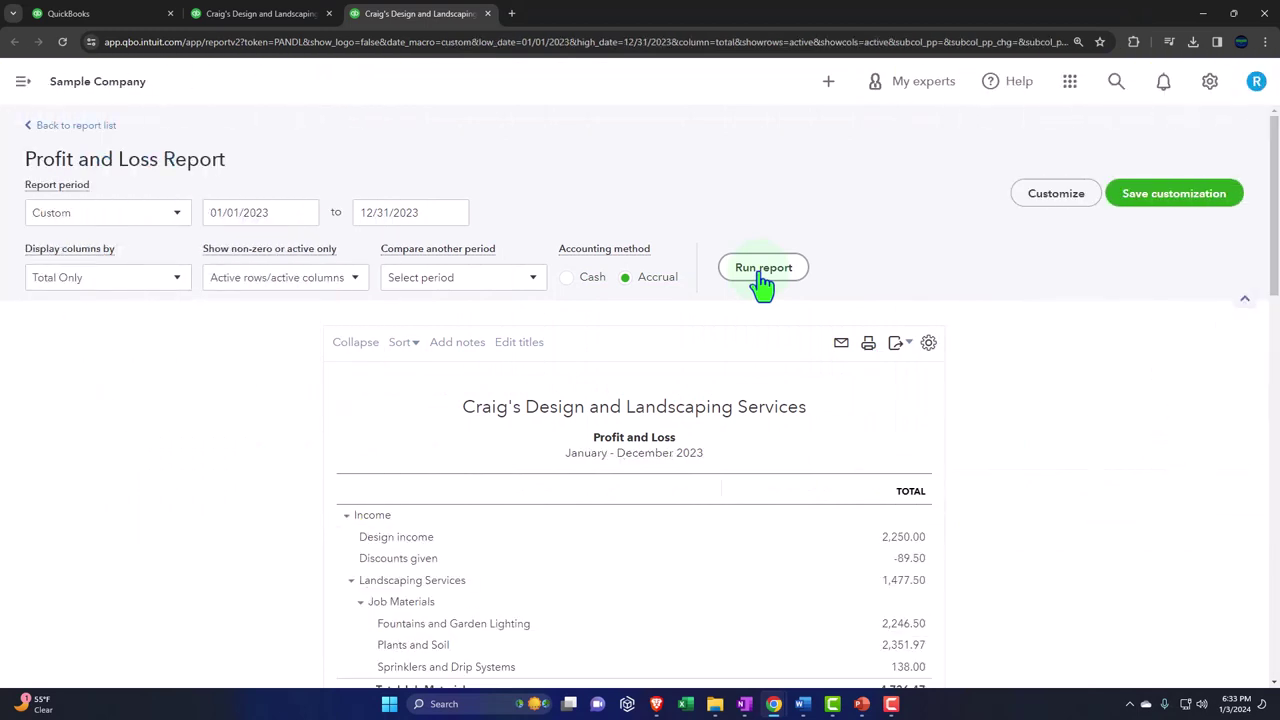
scroll(762, 283, down, 2)
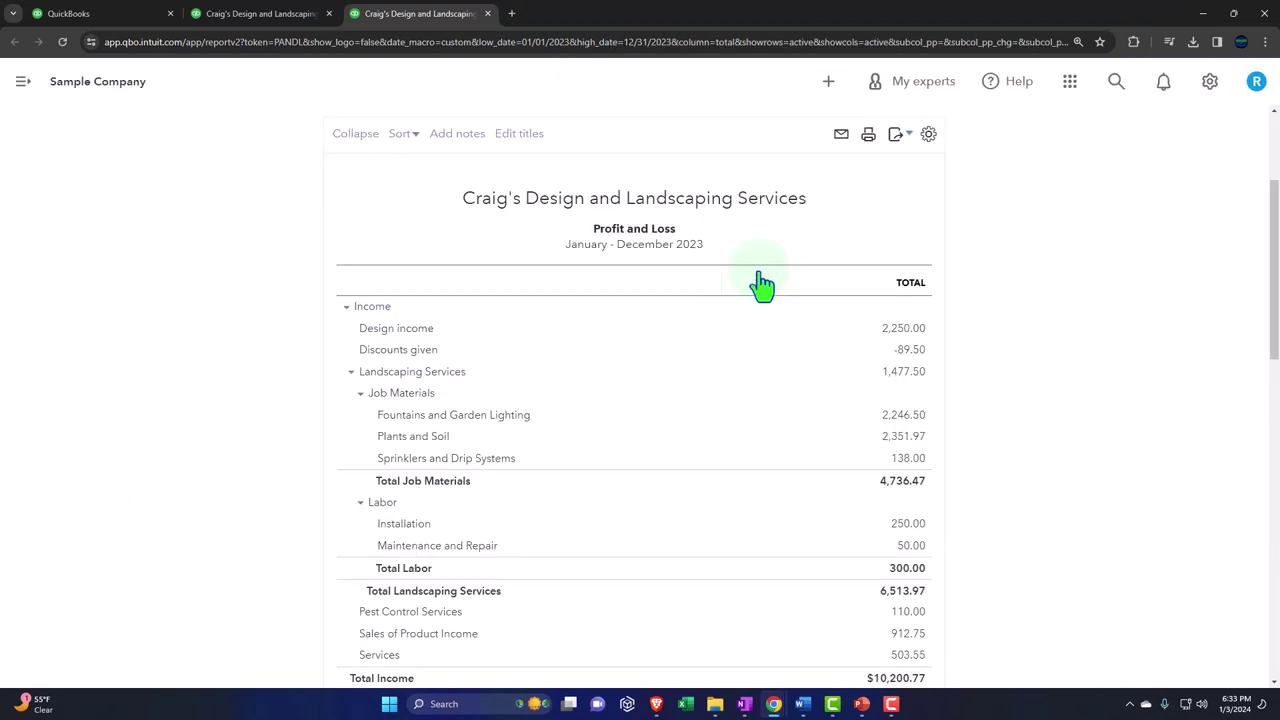
click(277, 14)
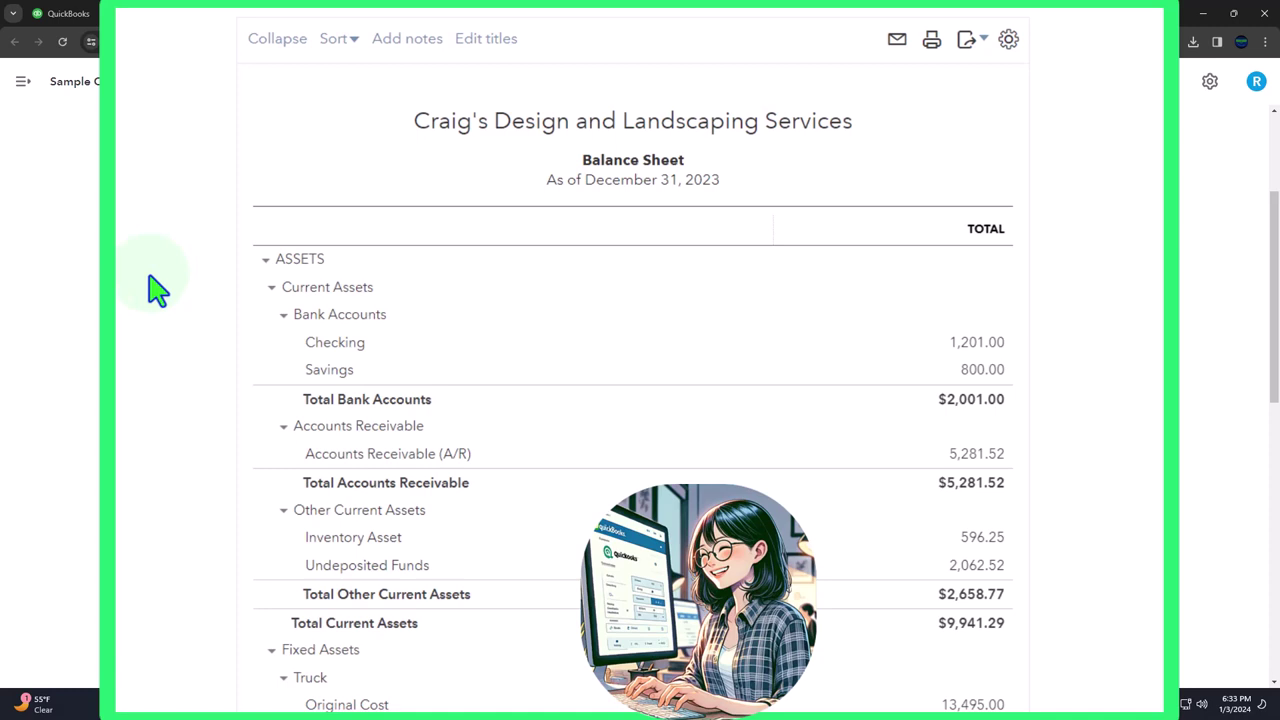
key(ctrl+plus)
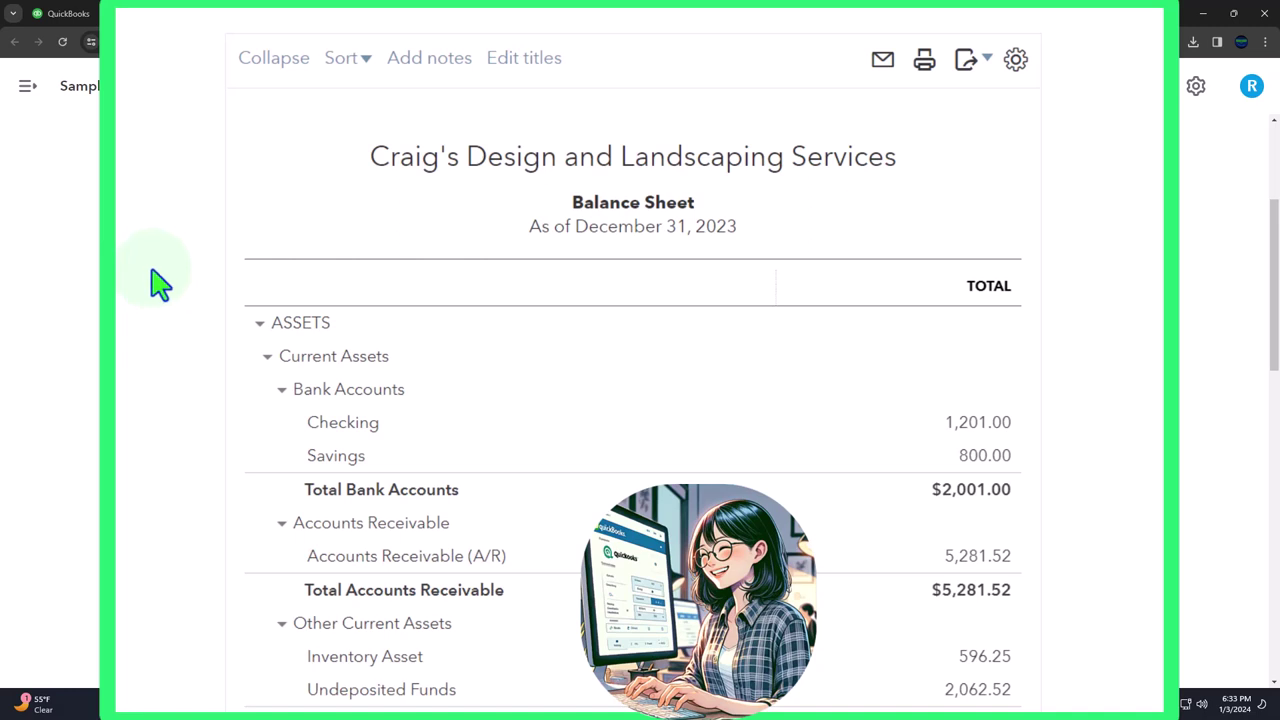
scroll(160, 285, down, 1)
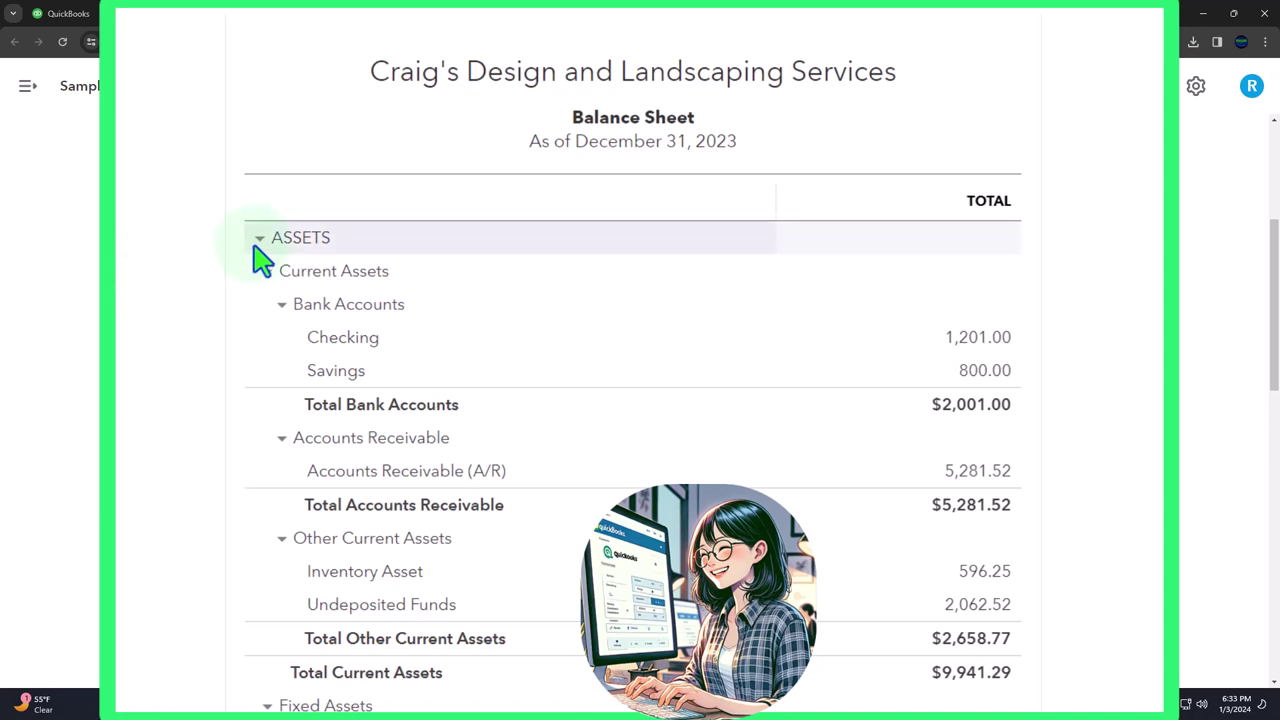
key(ctrl+plus)
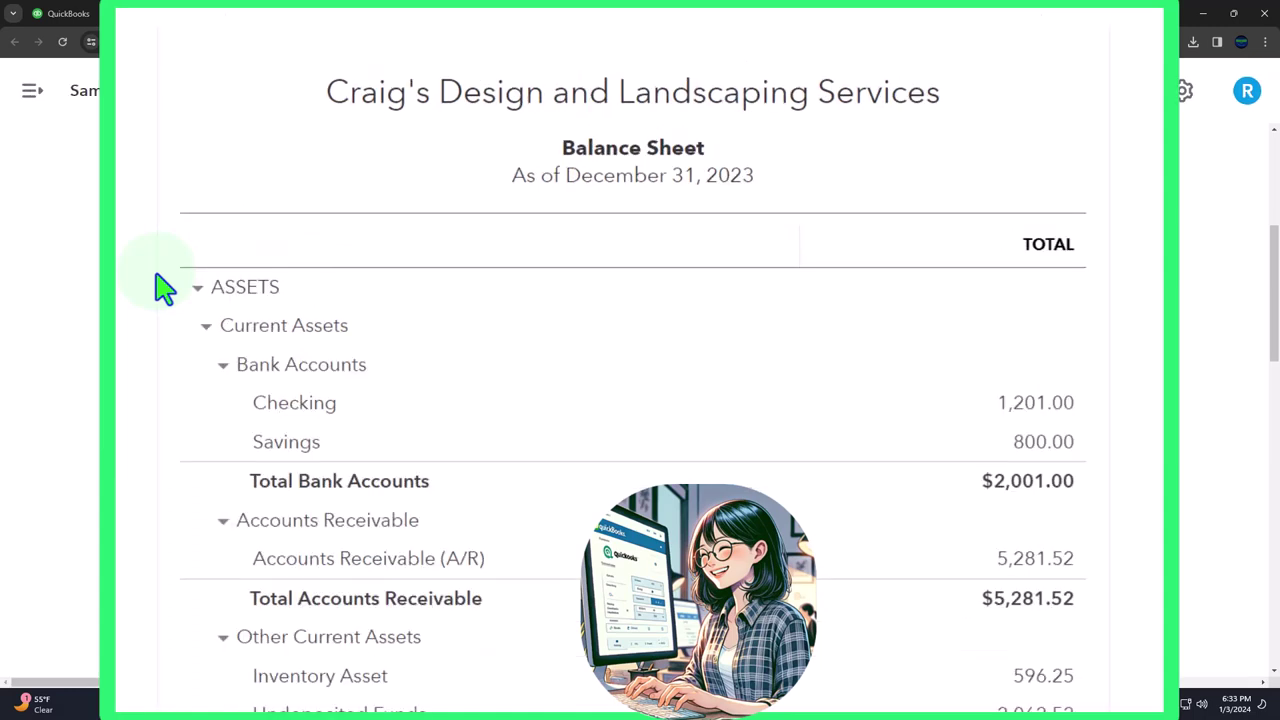
scroll(178, 265, down, 1)
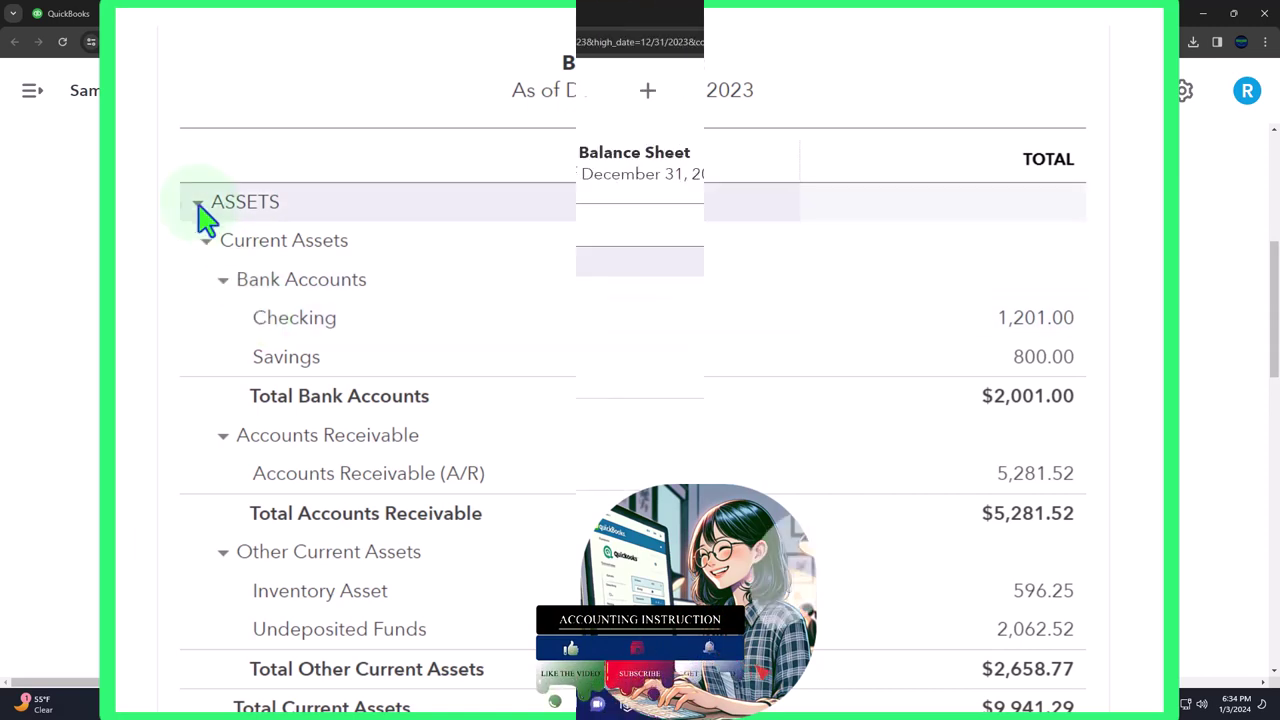
View the full-width Chart of accounts, showing Checking at $1,201.00 and Savings at $800.00
click(104, 20)
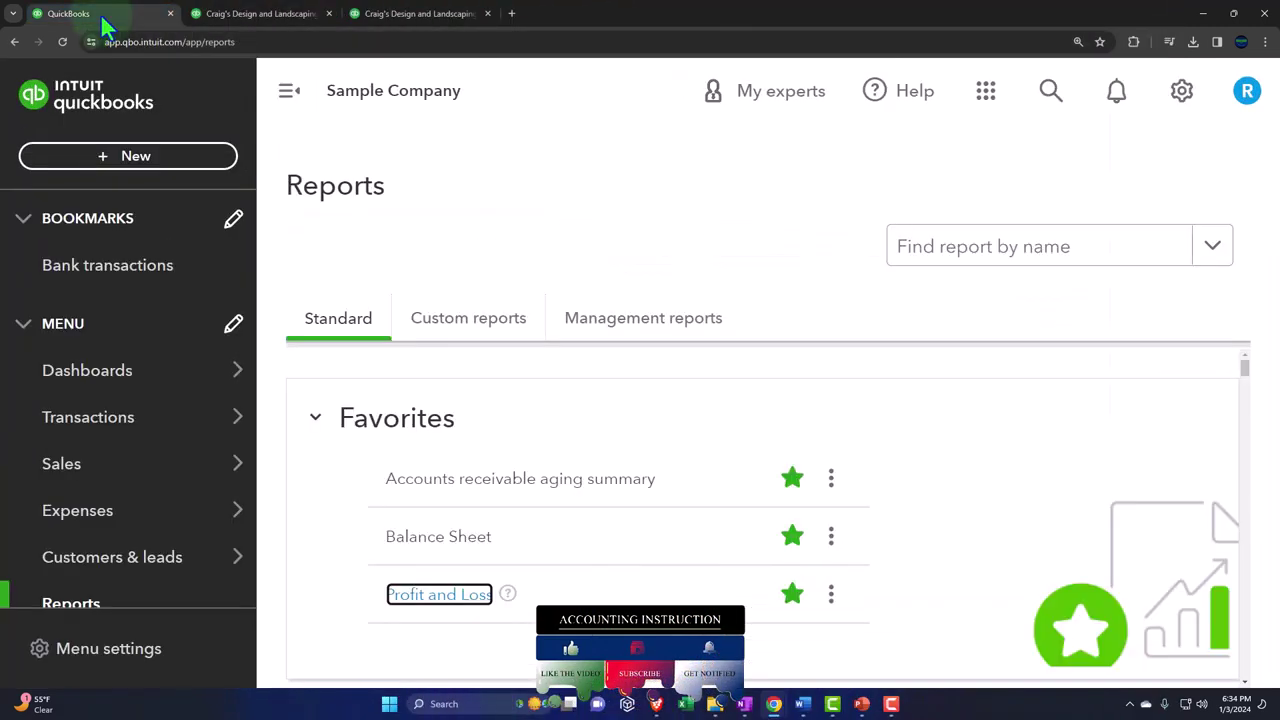
click(120, 268)
click(115, 418)
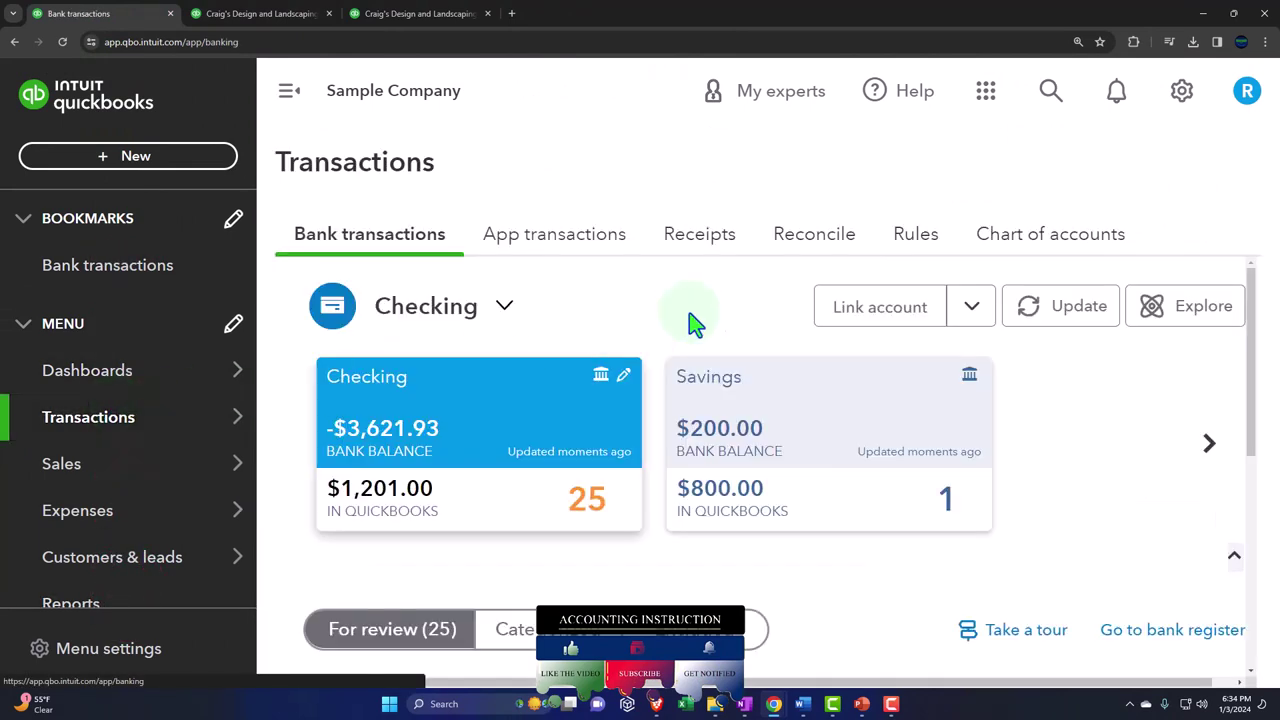
click(1022, 255)
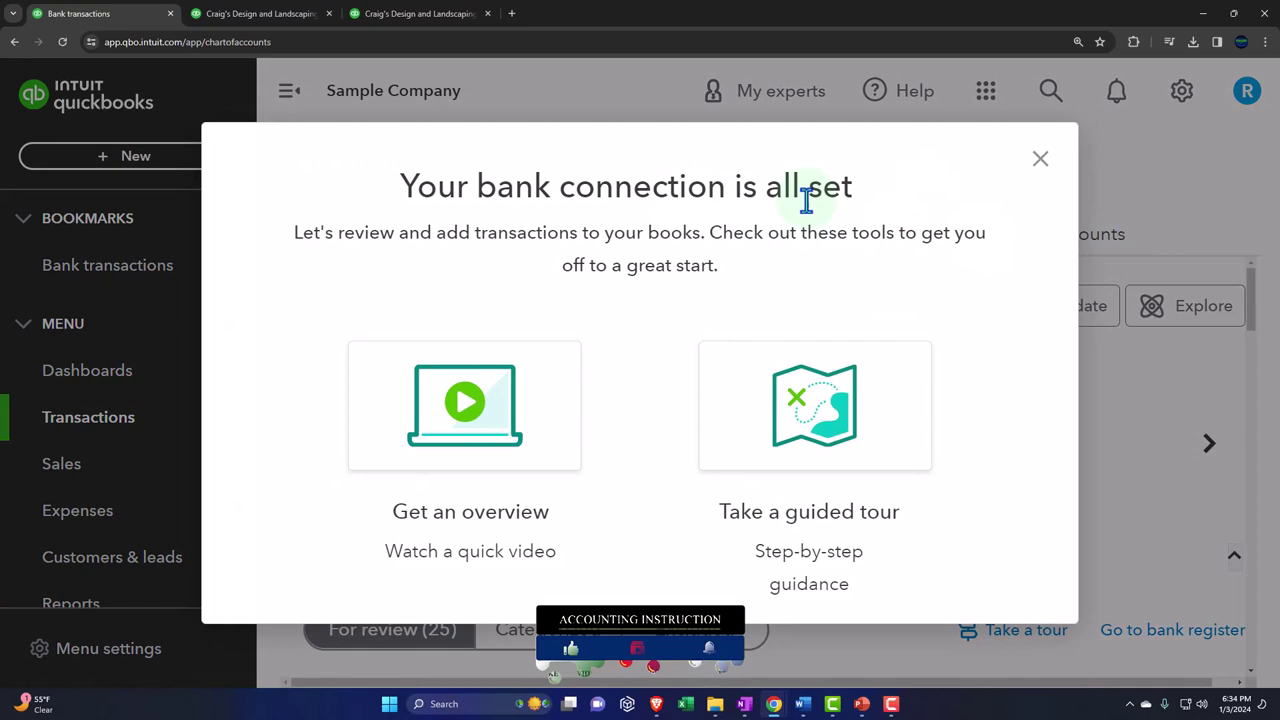
click(1034, 161)
click(290, 100)
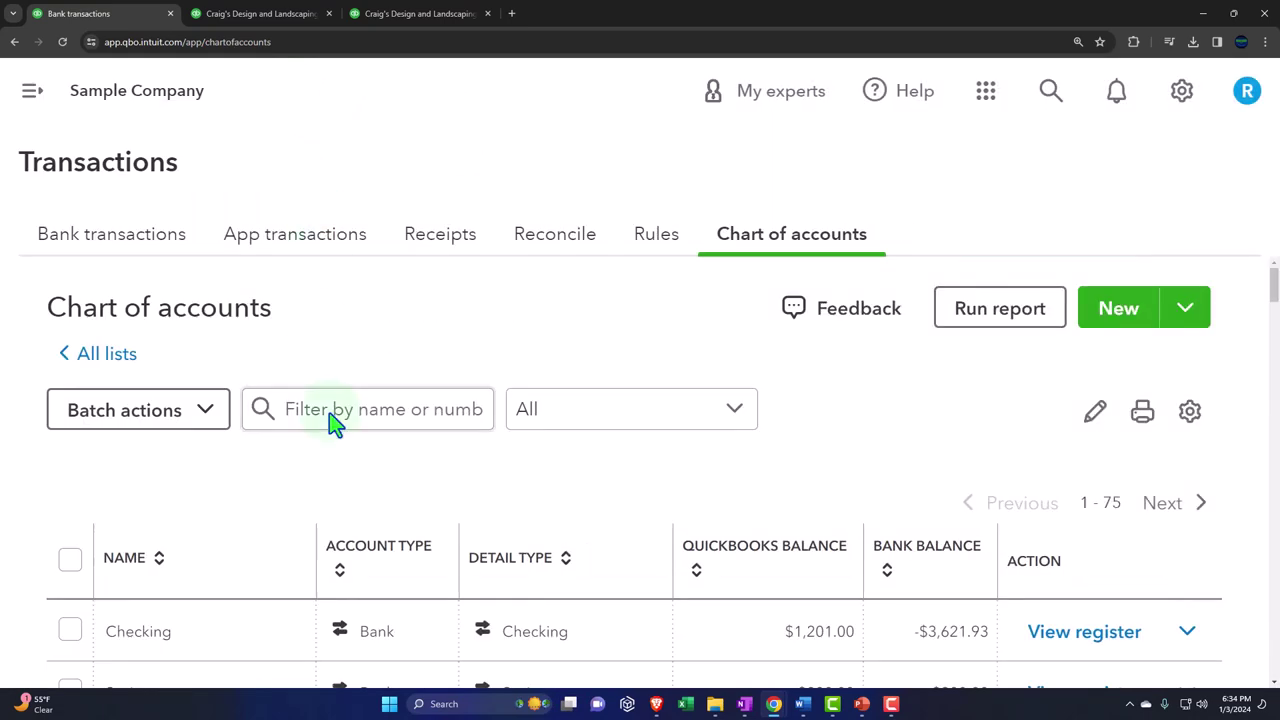
scroll(329, 425, down, 2)
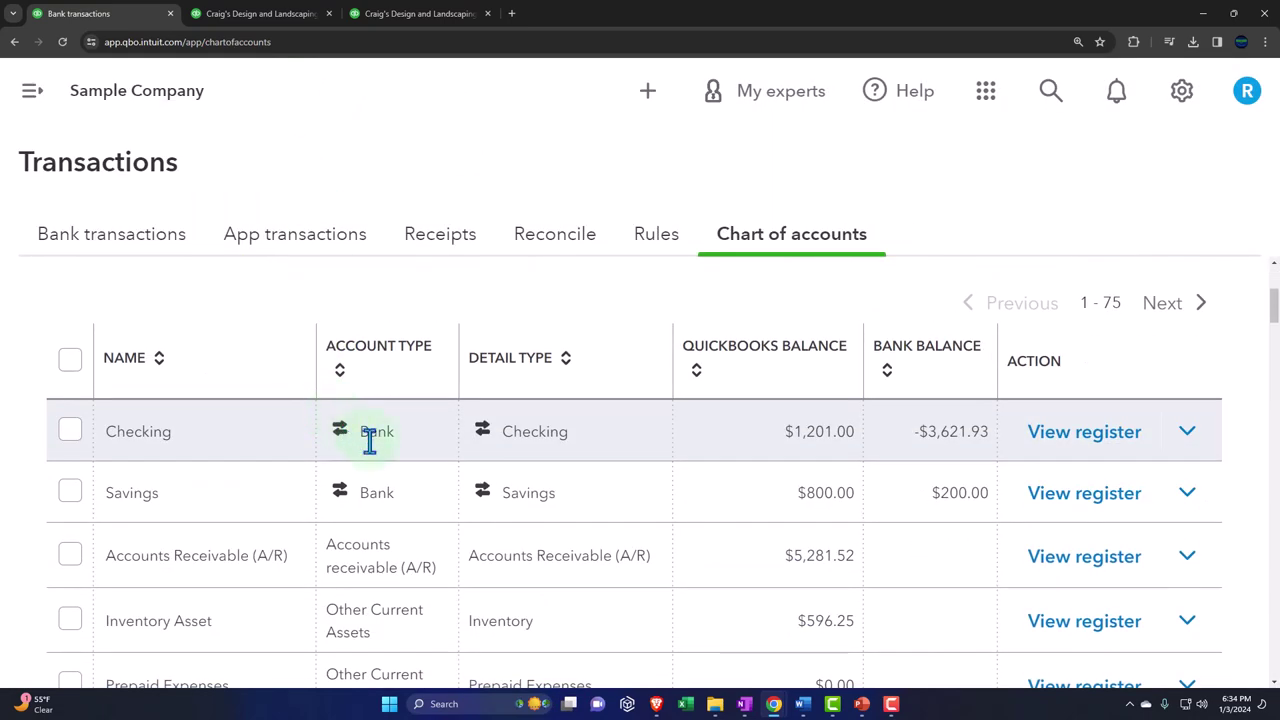
scroll(371, 443, down, 1)
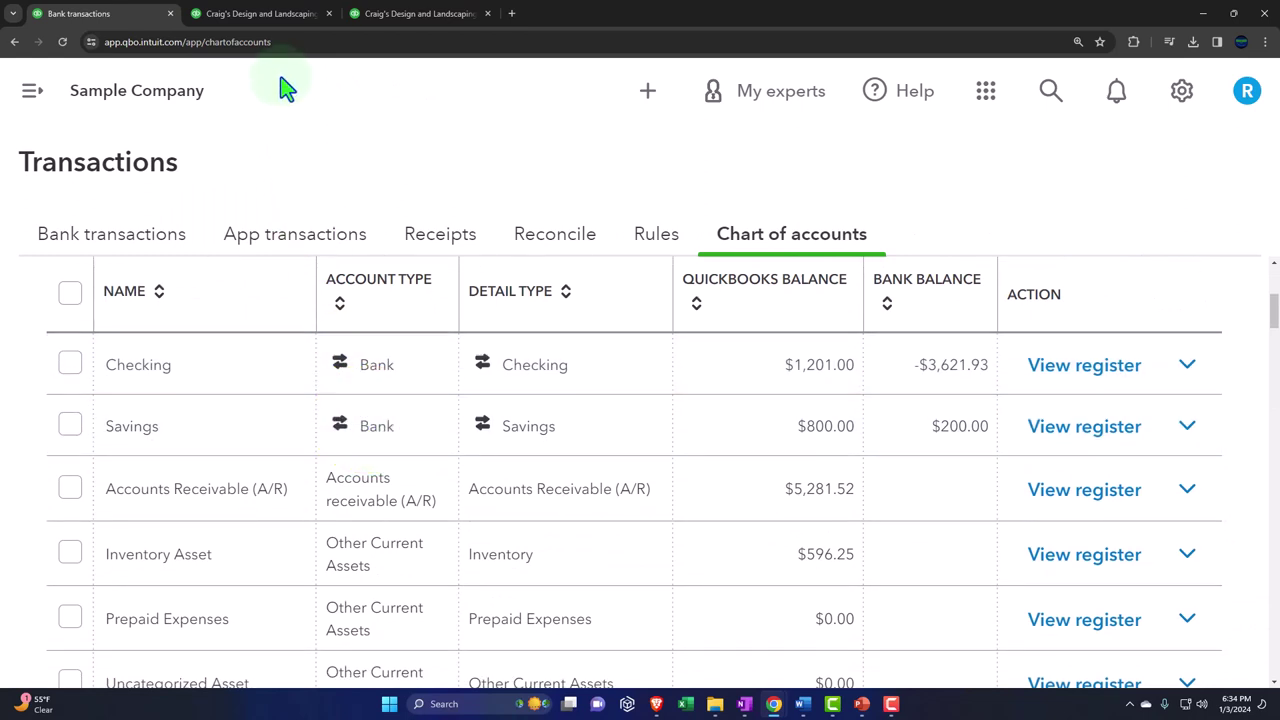
click(276, 24)
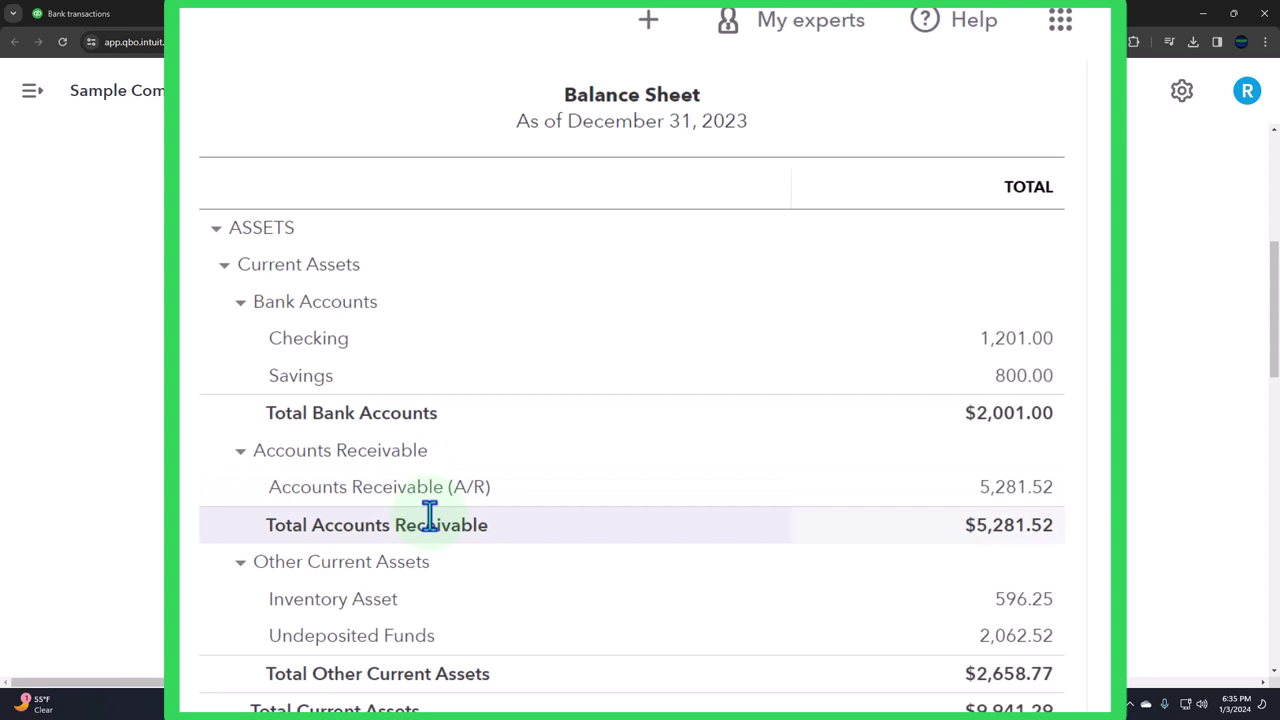
Scroll through the Balance Sheet assets, down to the Truck at $13,495.00 and total assets $23,436.29
scroll(429, 515, down, 2)
scroll(429, 515, down, 1)
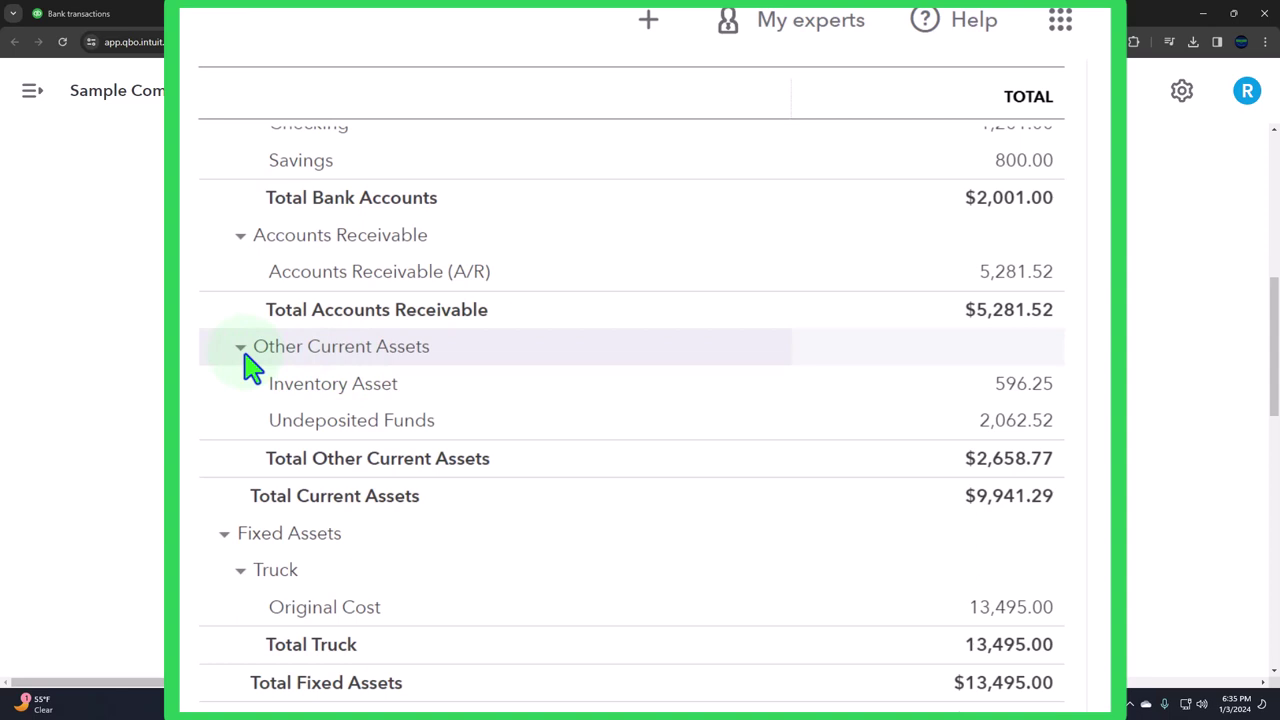
scroll(250, 368, up, 3)
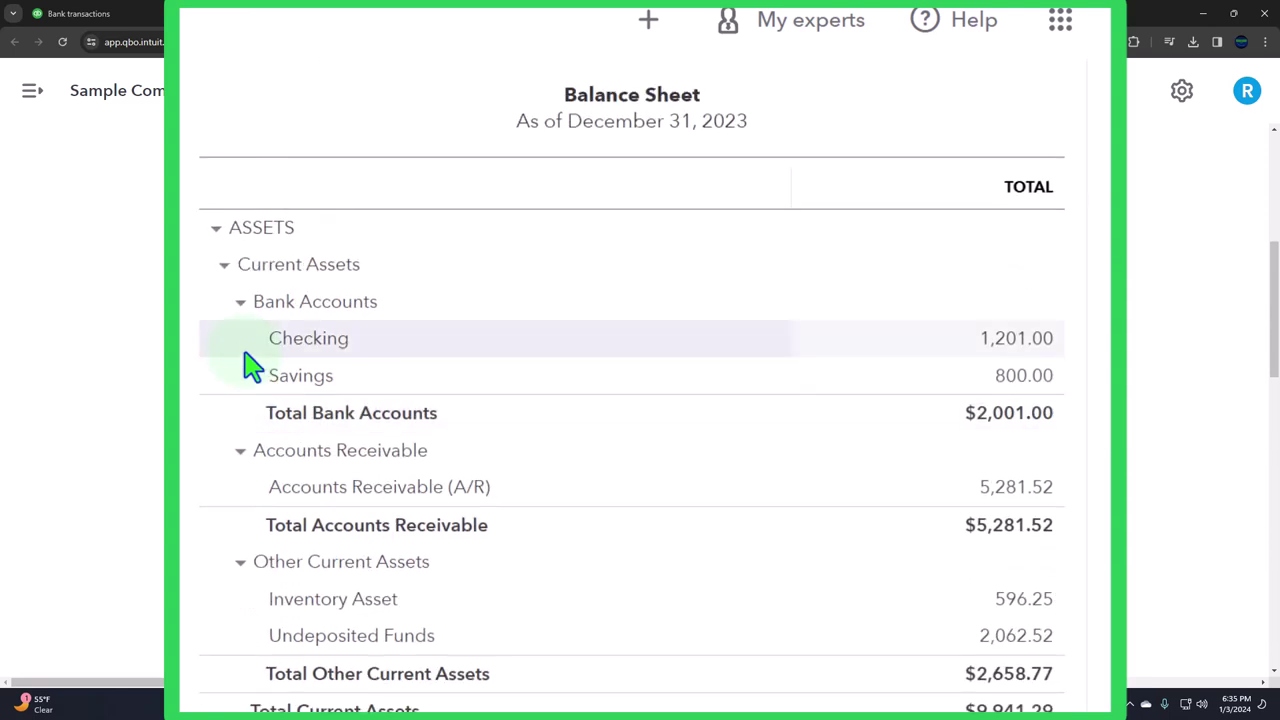
scroll(250, 352, down, 3)
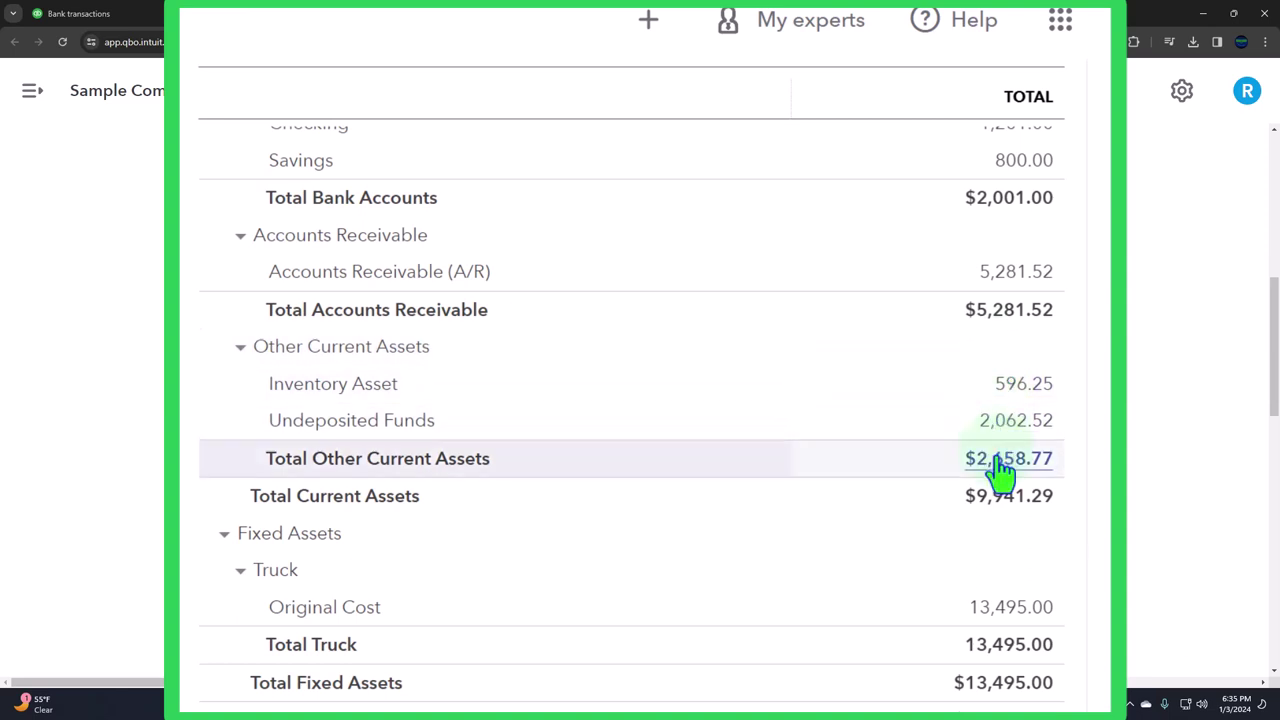
scroll(1000, 470, down, 2)
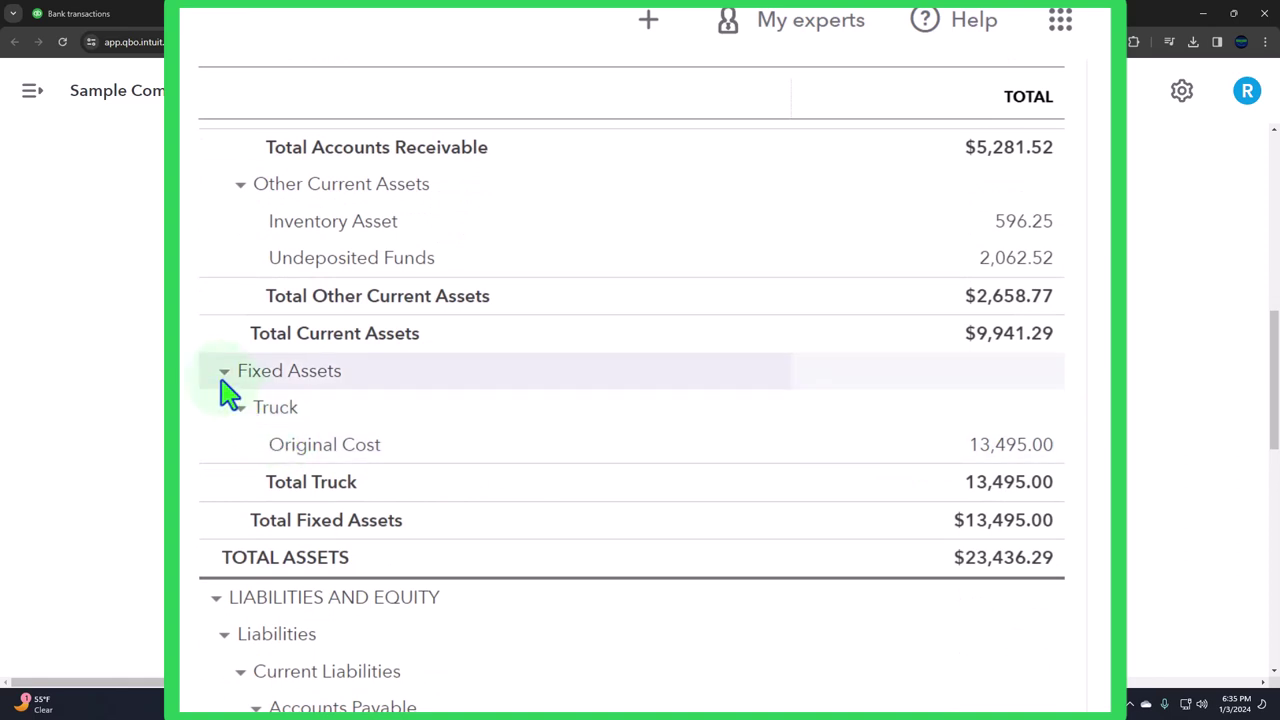
scroll(228, 395, down, 3)
scroll(243, 403, down, 1)
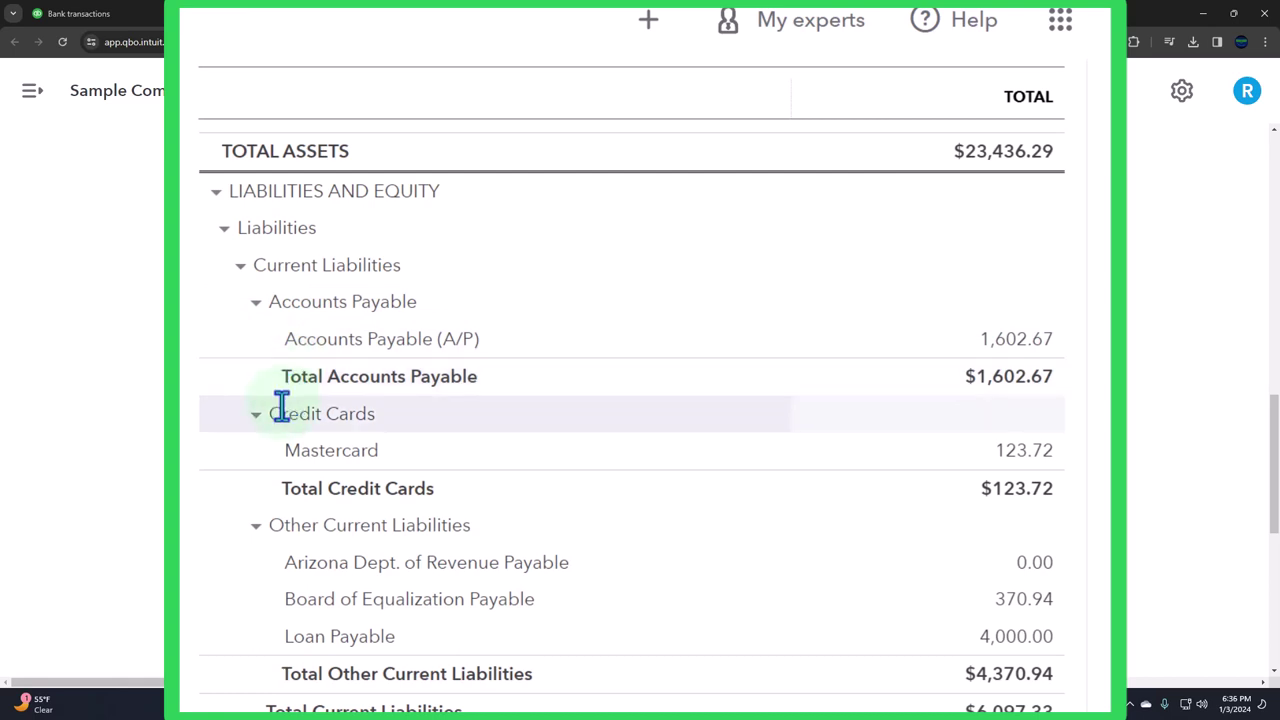
scroll(283, 447, down, 1)
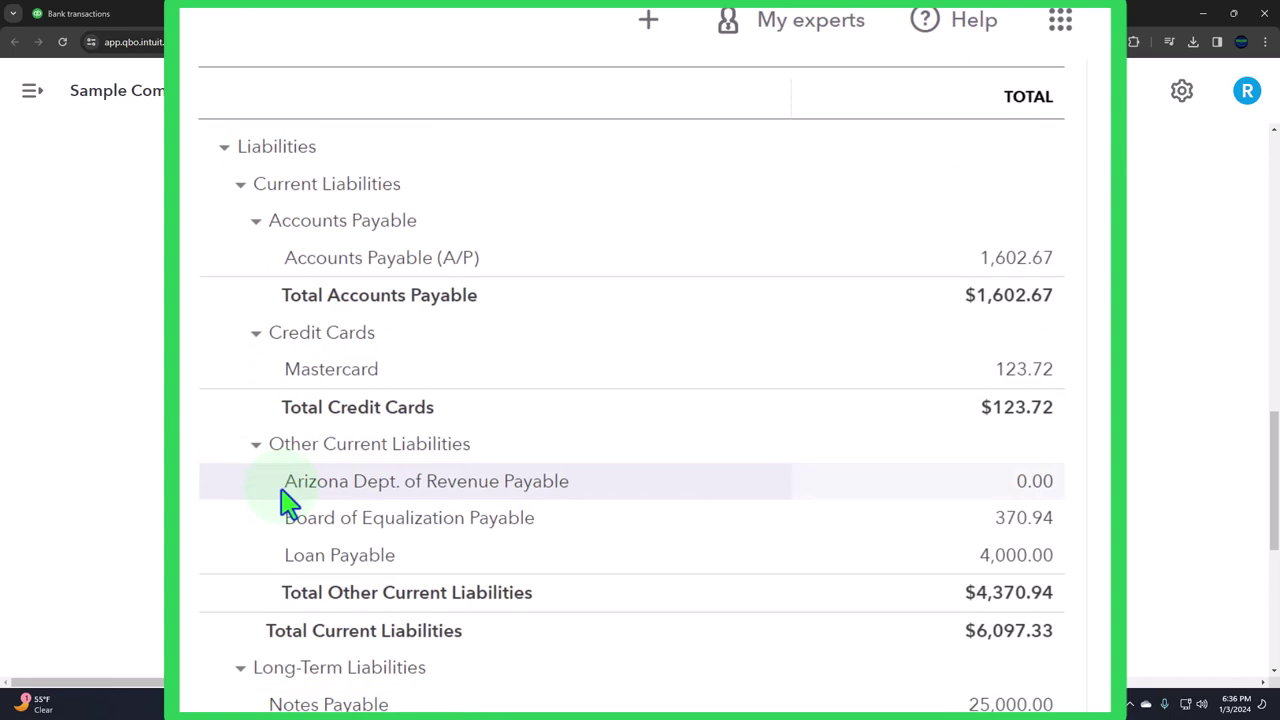
scroll(287, 503, up, 9)
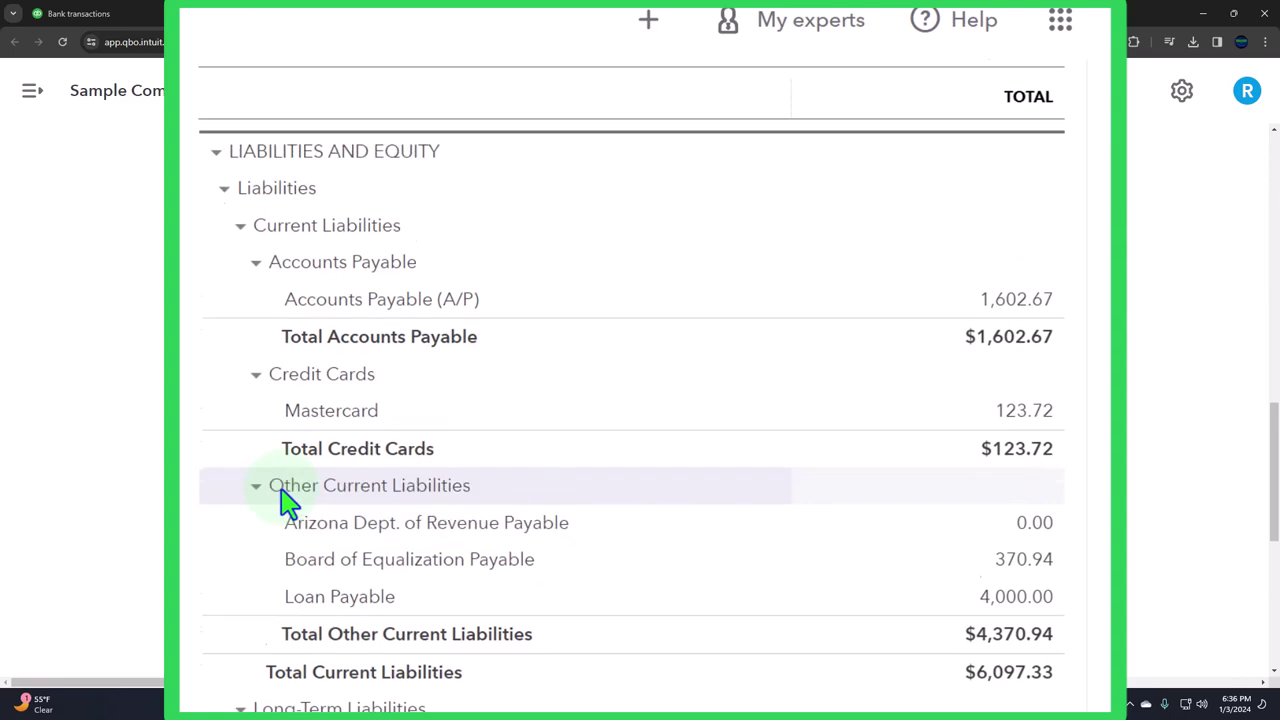
scroll(287, 503, up, 2)
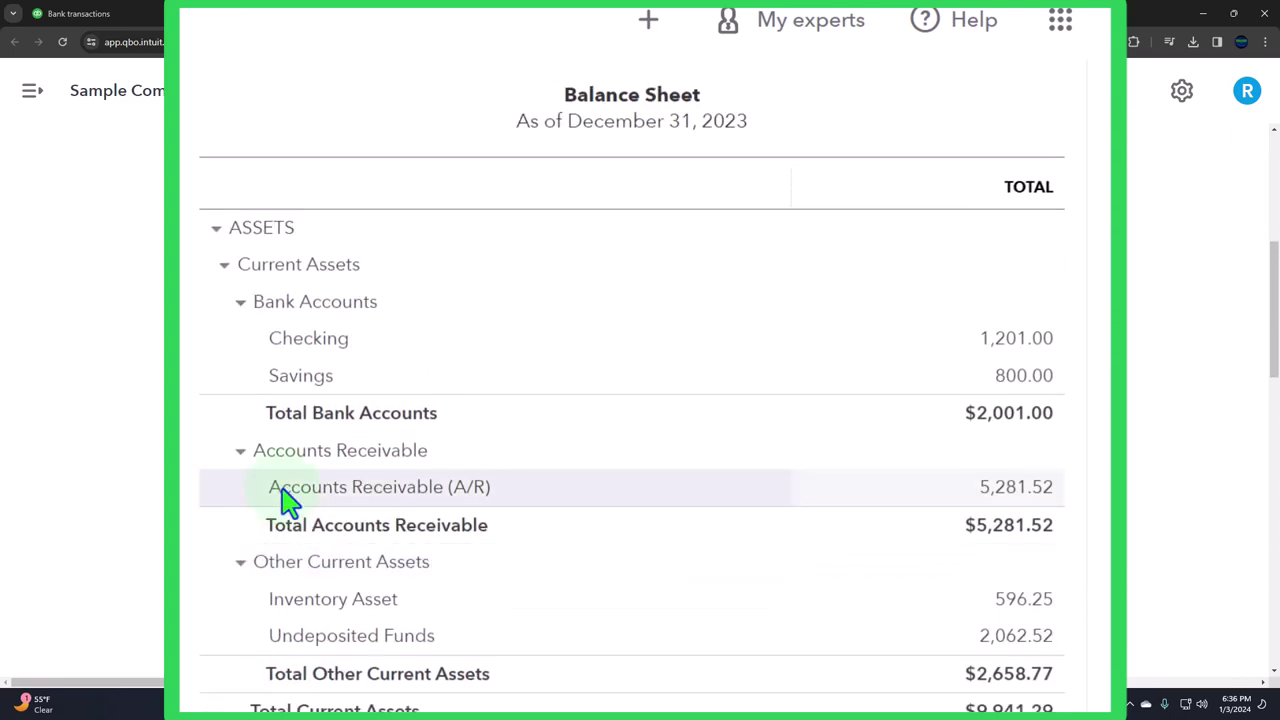
Collapse Bank Accounts, Accounts Receivable and Other Current Assets to their total lines
click(241, 302)
click(238, 340)
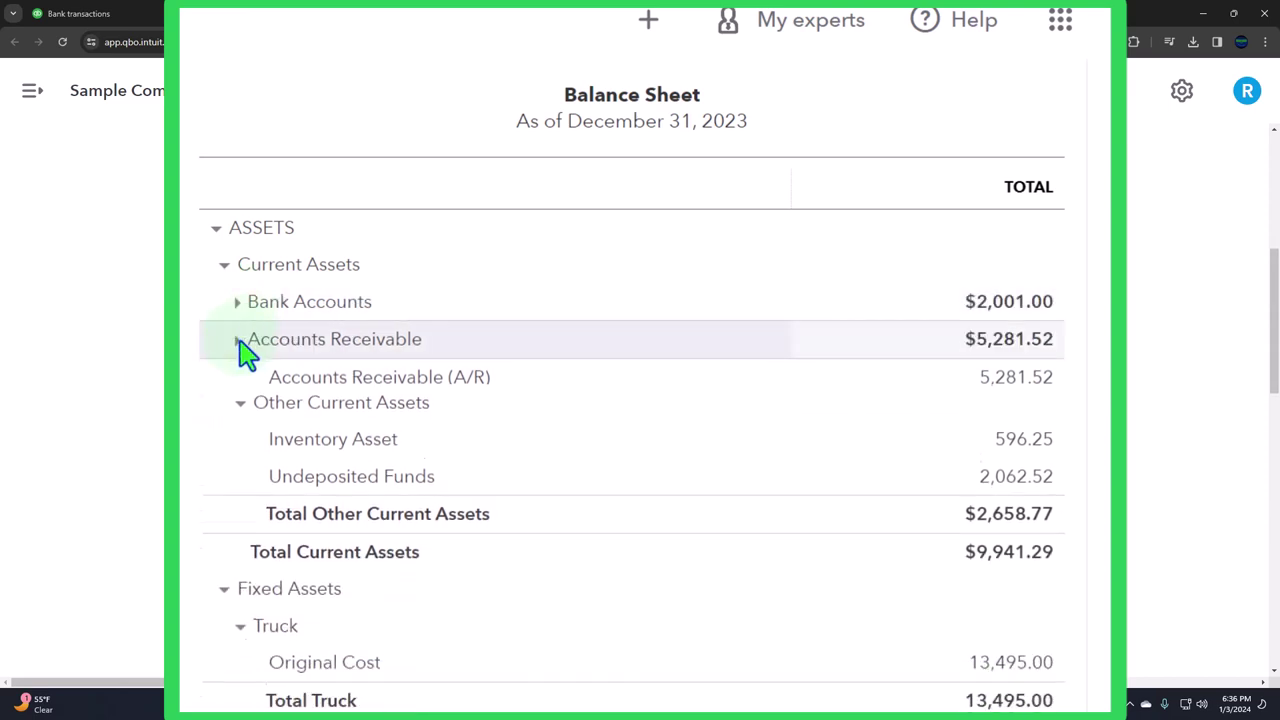
click(240, 380)
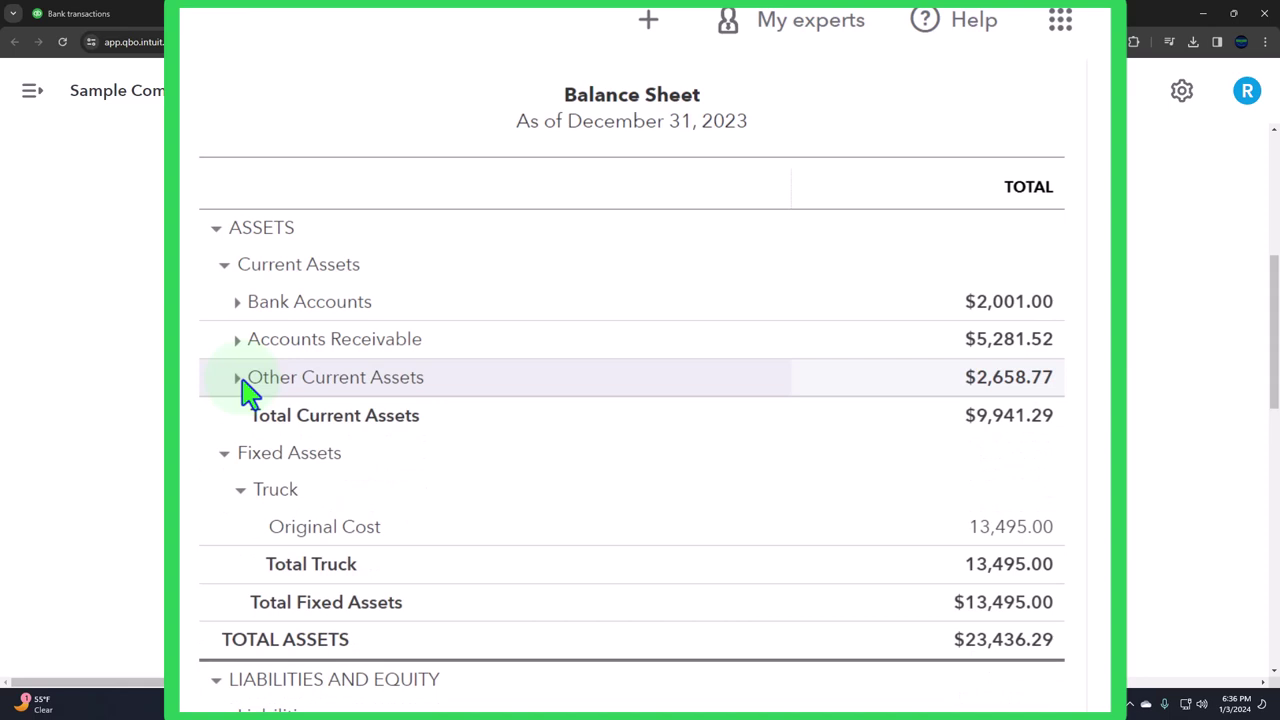
scroll(249, 392, down, 2)
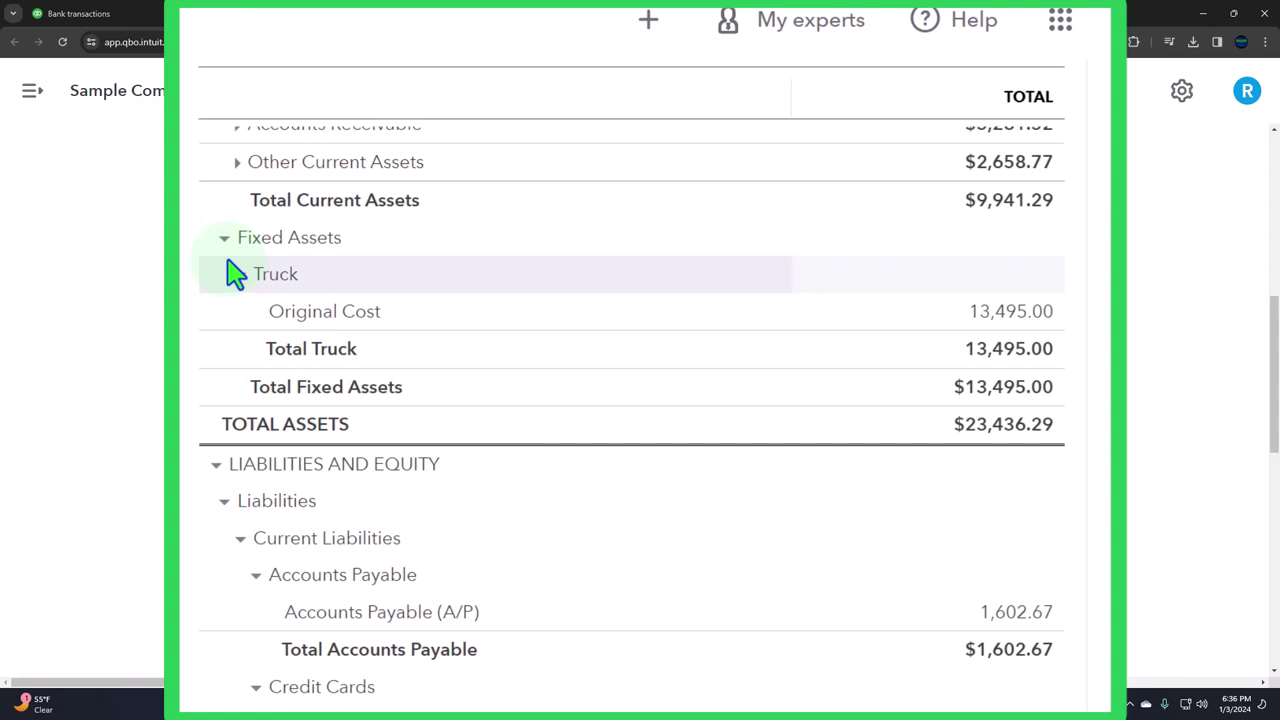
scroll(229, 257, down, 2)
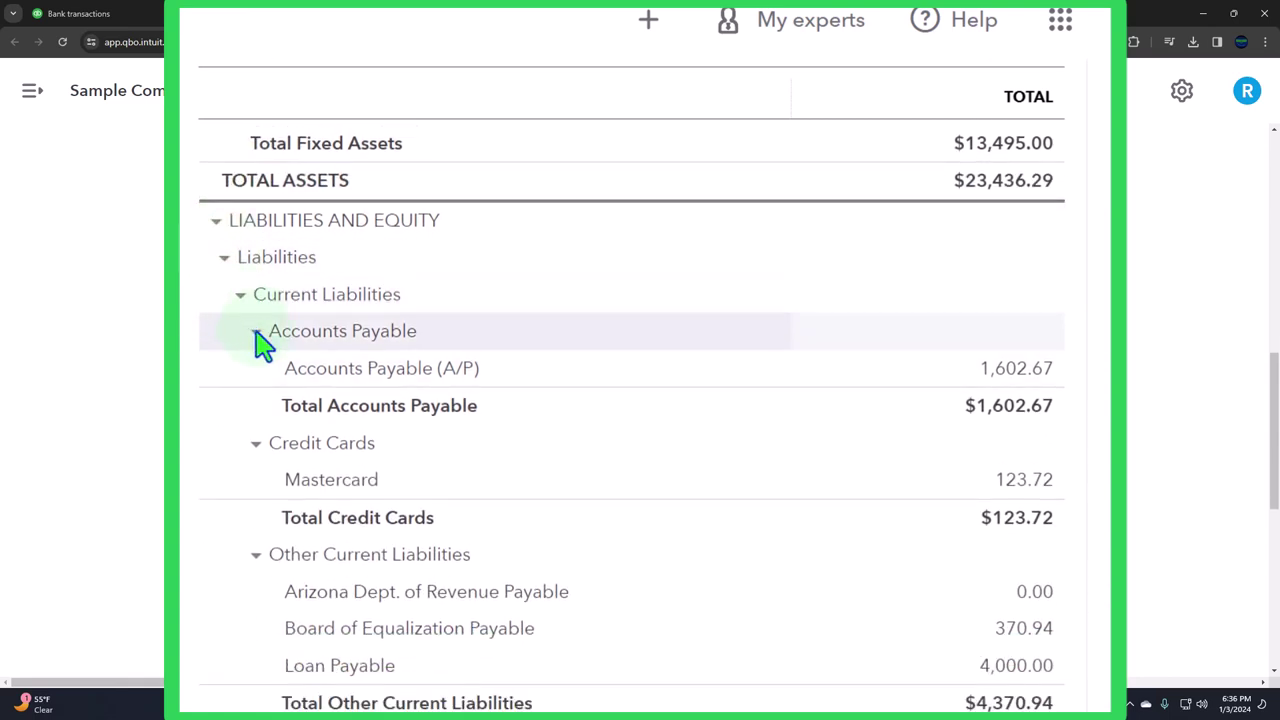
Collapse Accounts Payable, Credit Cards and Other Current Liabilities ($4,370.94) to one-line totals
click(256, 335)
click(257, 372)
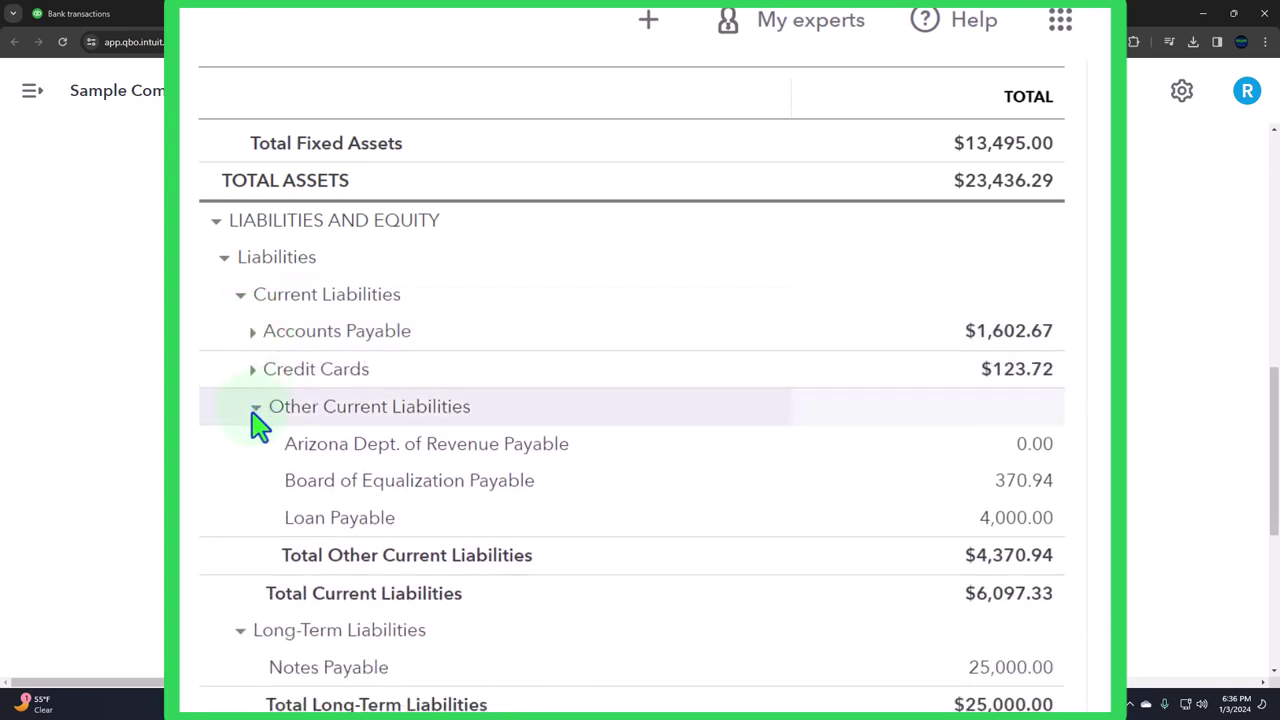
click(256, 410)
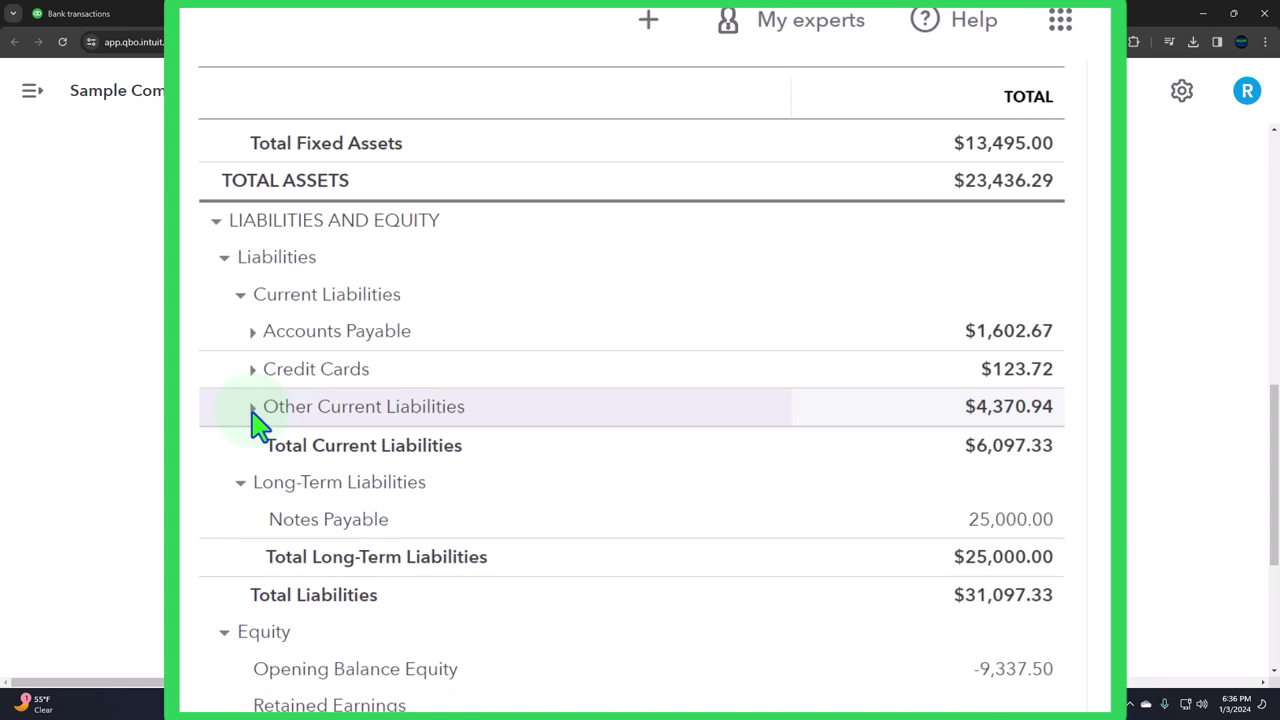
click(254, 410)
click(256, 410)
scroll(250, 490, down, 1)
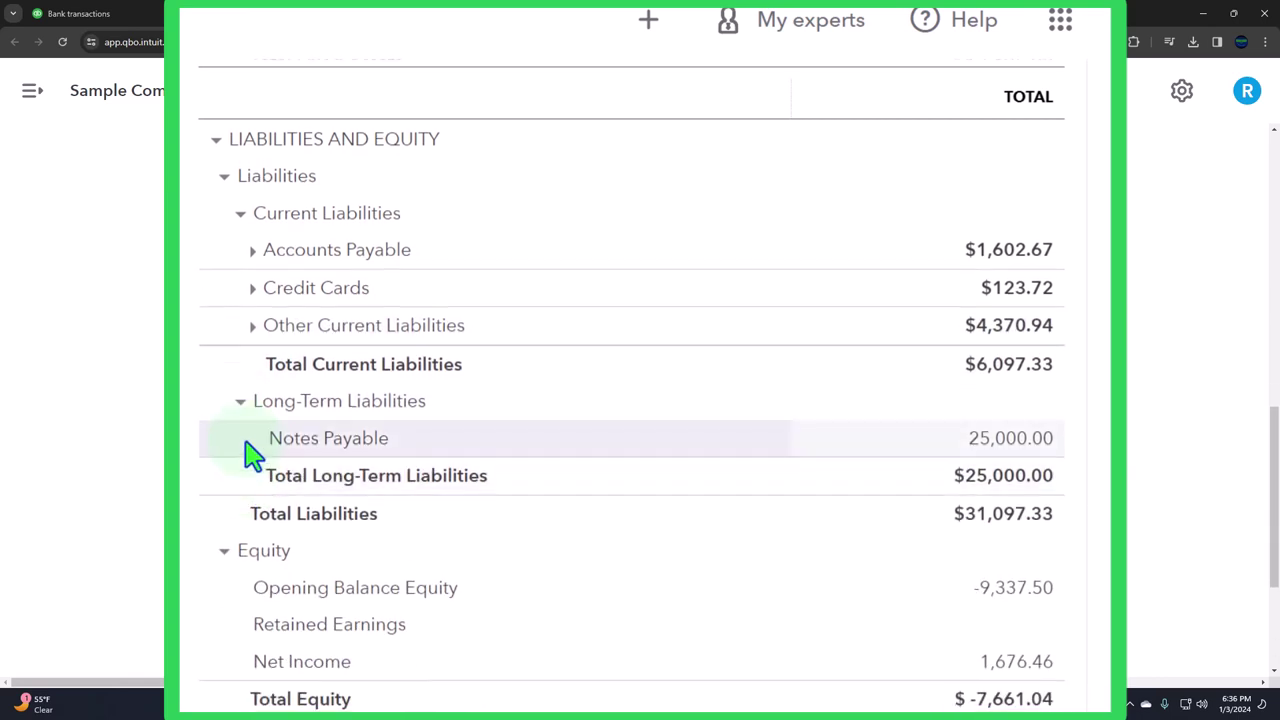
scroll(240, 411, down, 1)
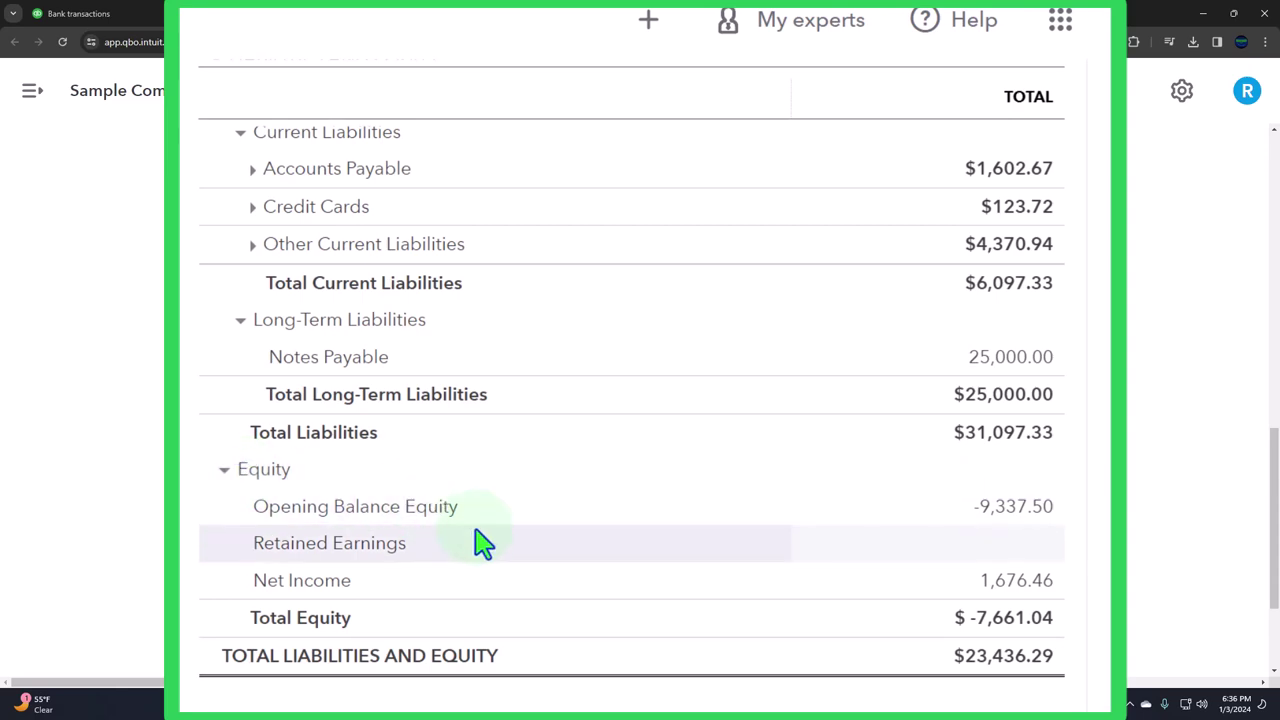
scroll(506, 520, up, 10)
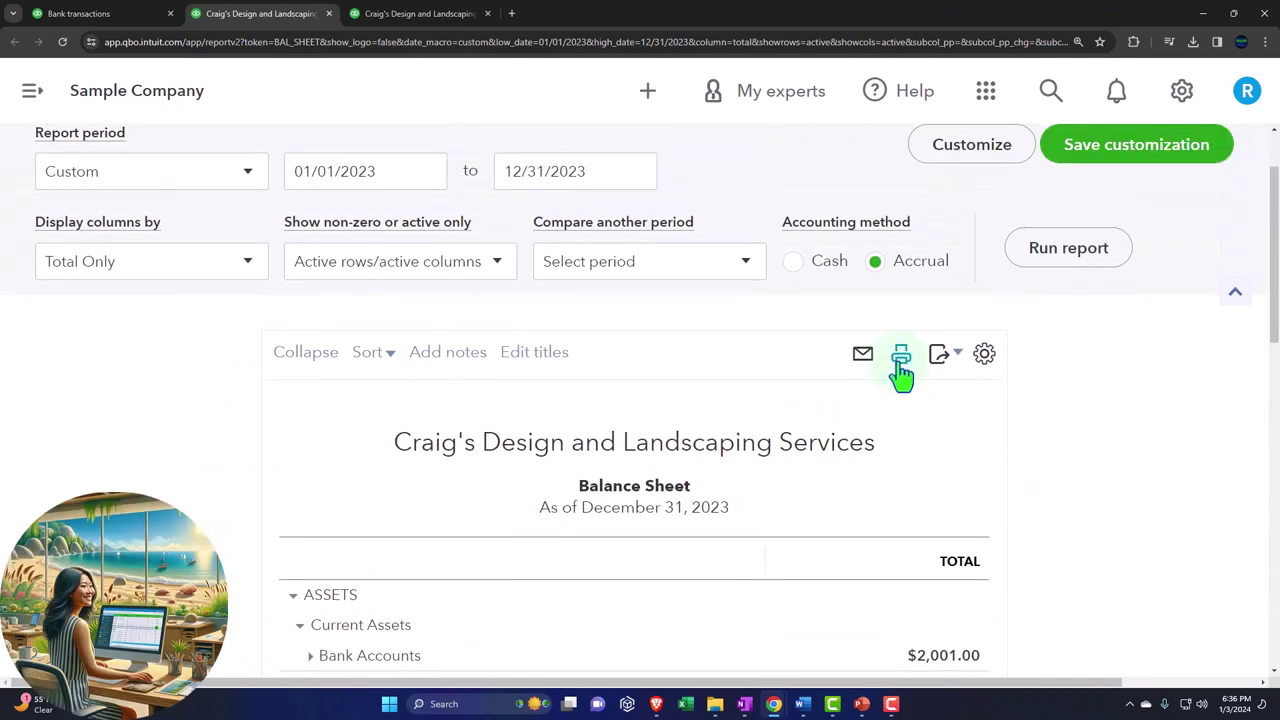
Save the Balance Sheet as BalanceSheet.pdf and review total assets of $23,436.29 in the viewer
click(900, 362)
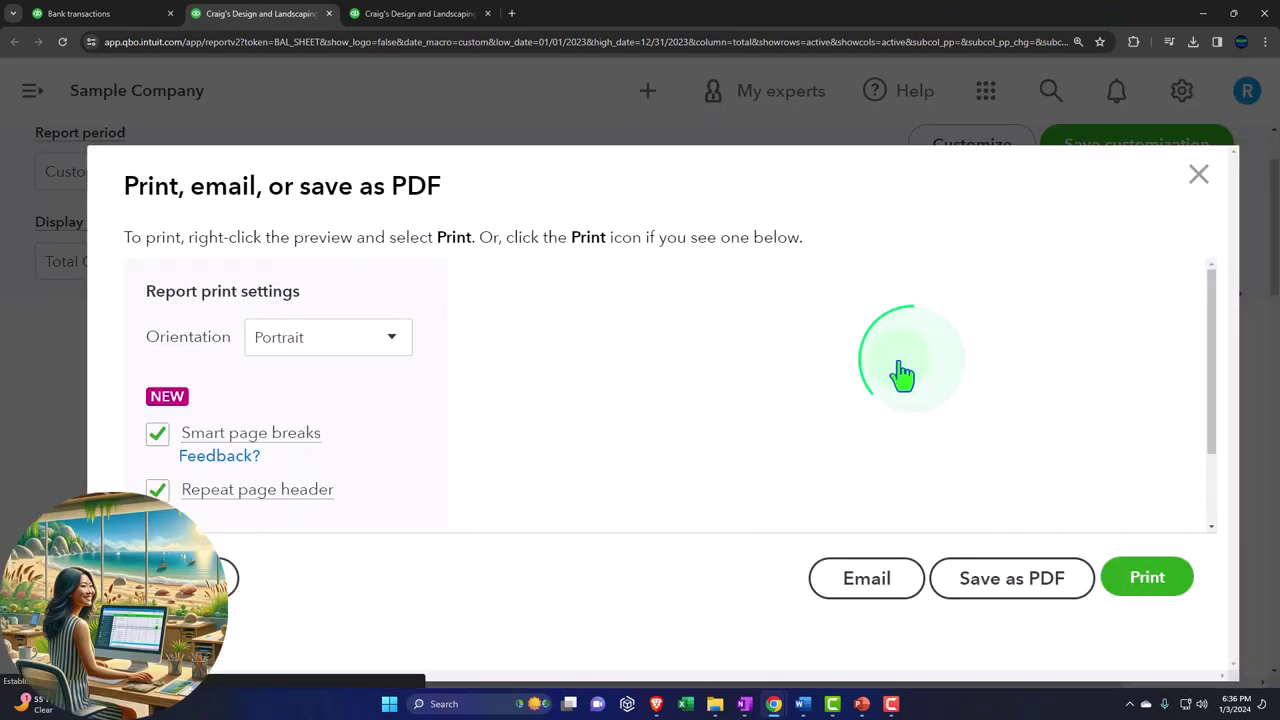
scroll(890, 380, down, 4)
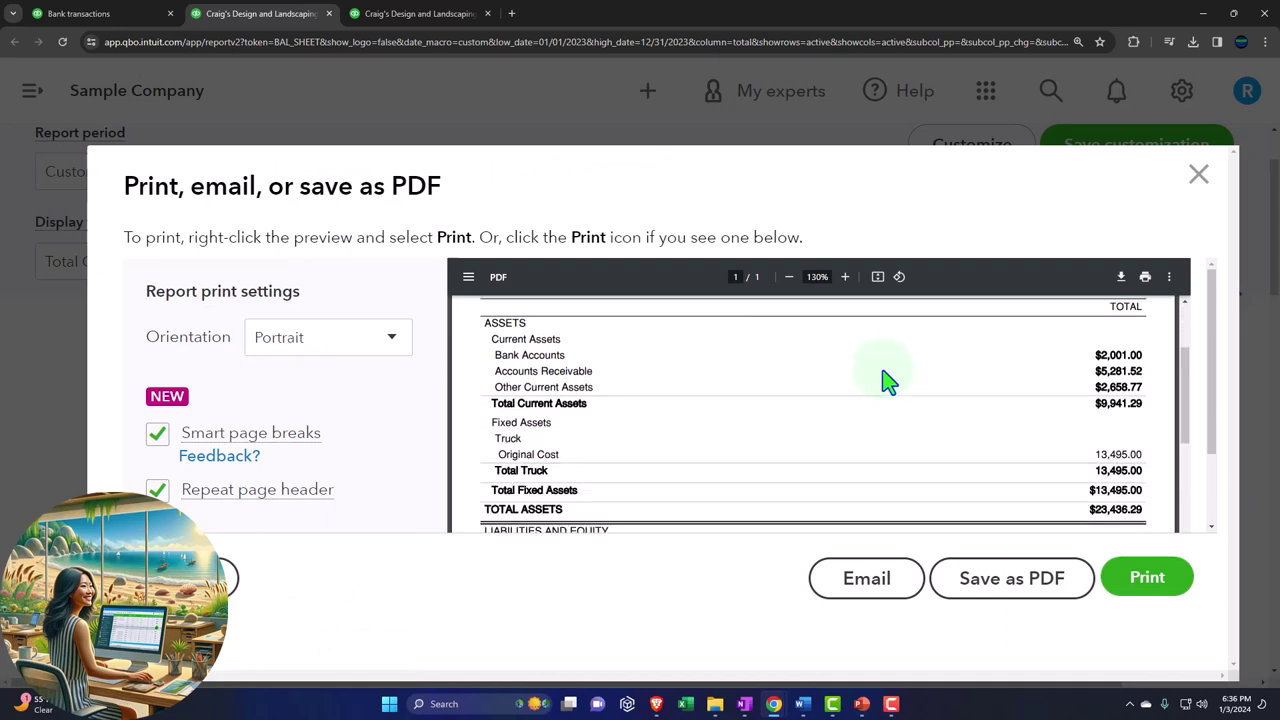
scroll(888, 384, down, 5)
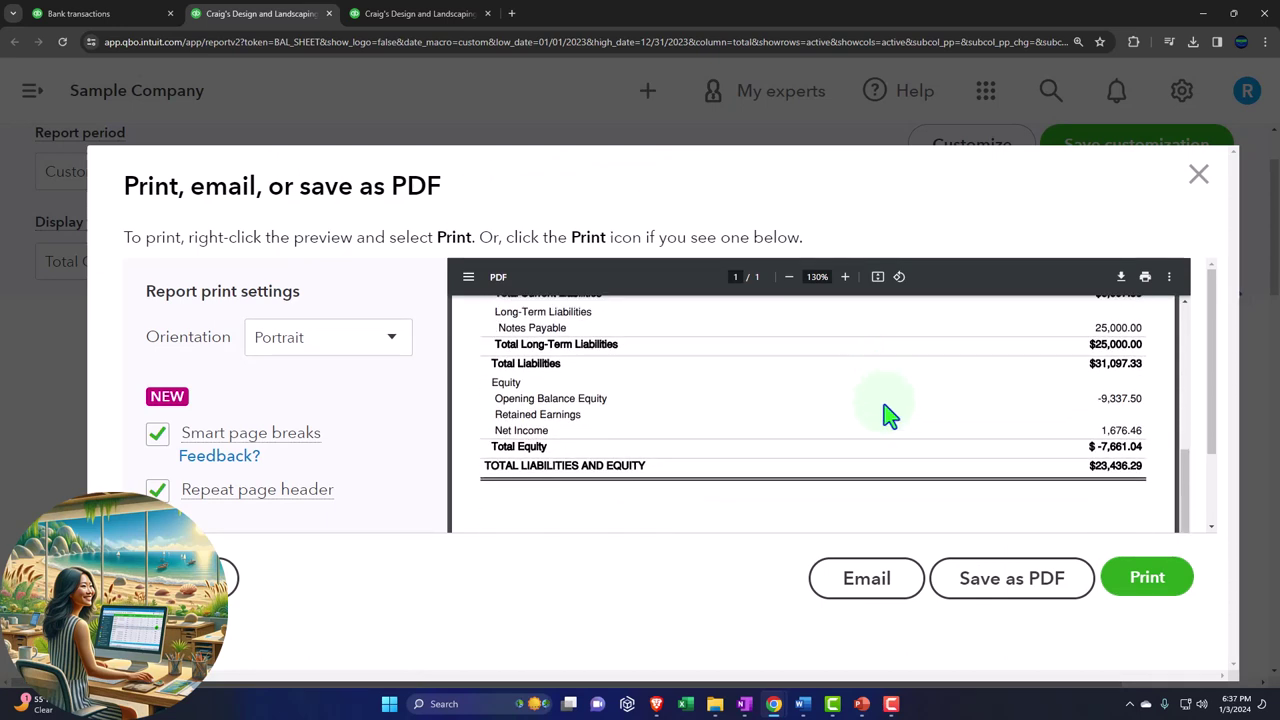
scroll(888, 415, up, 10)
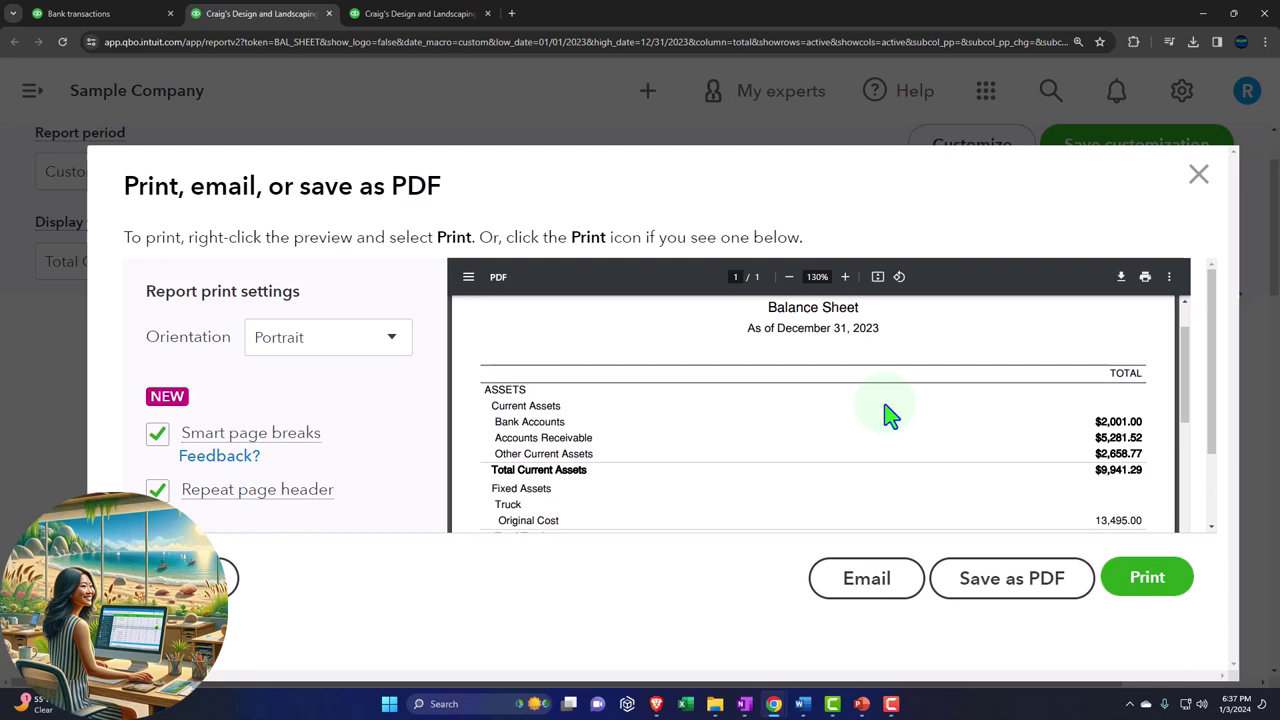
click(1000, 592)
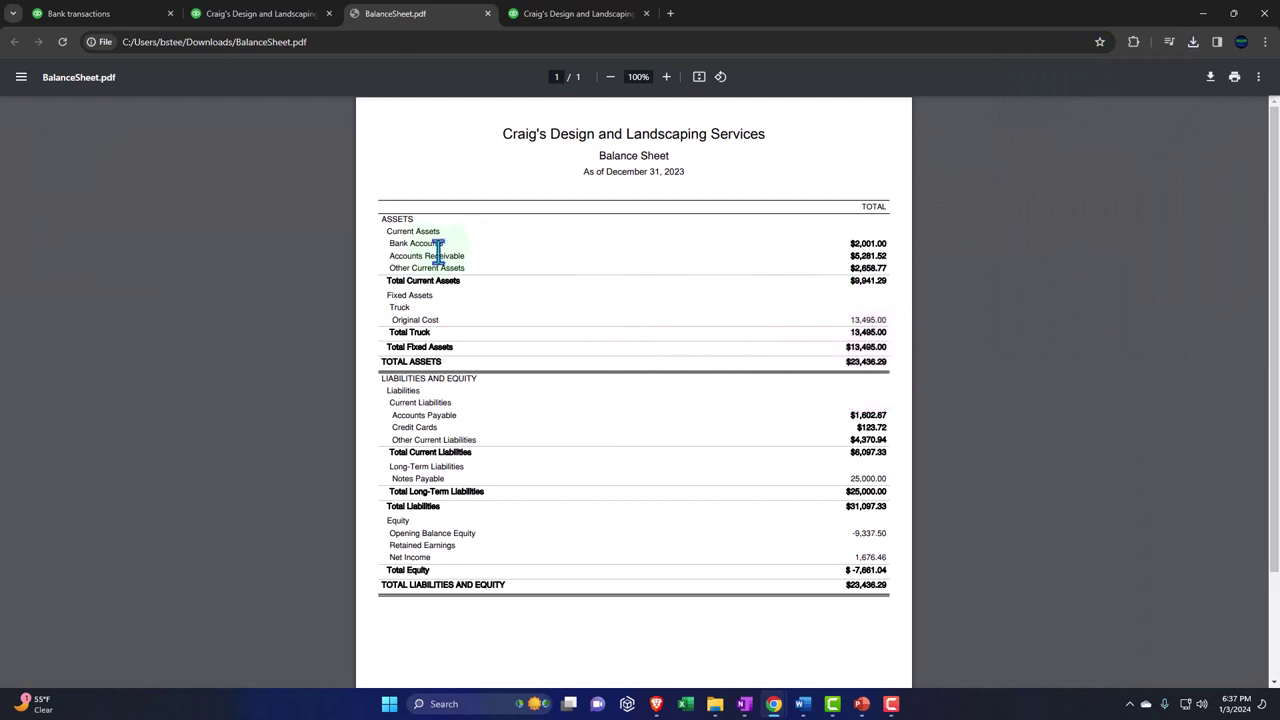
scroll(529, 343, up, 3)
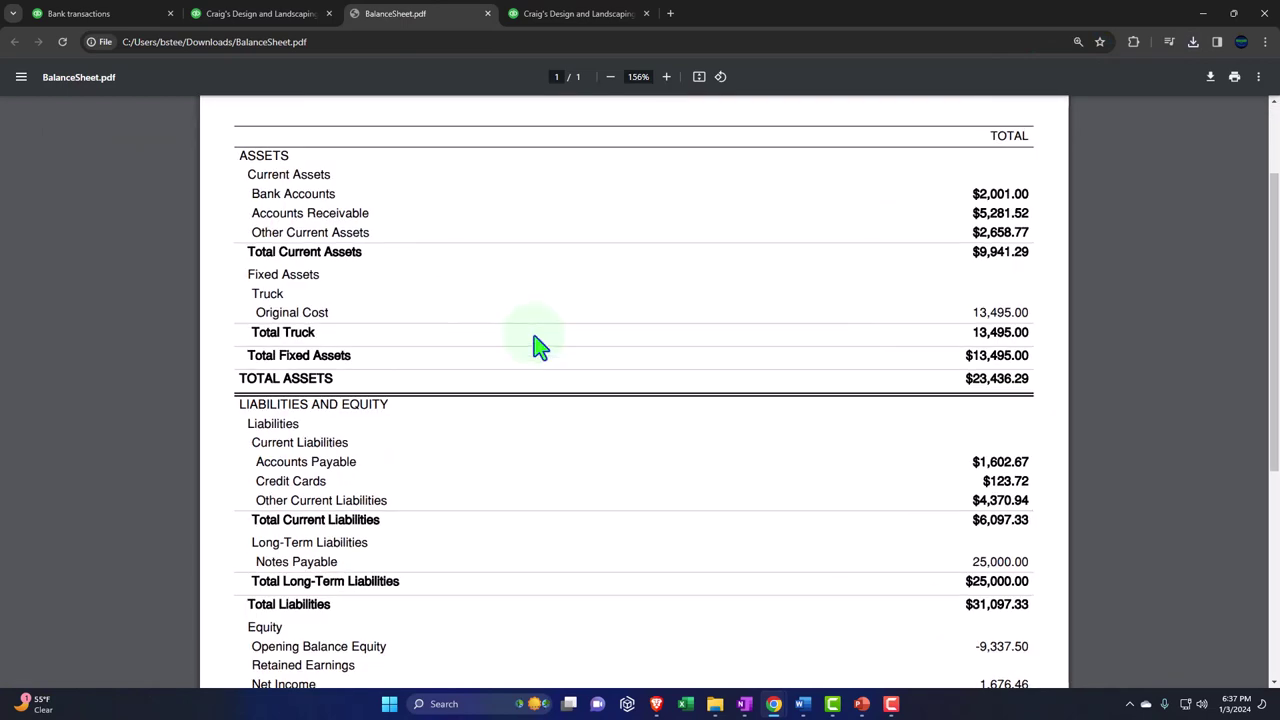
scroll(495, 318, up, 2)
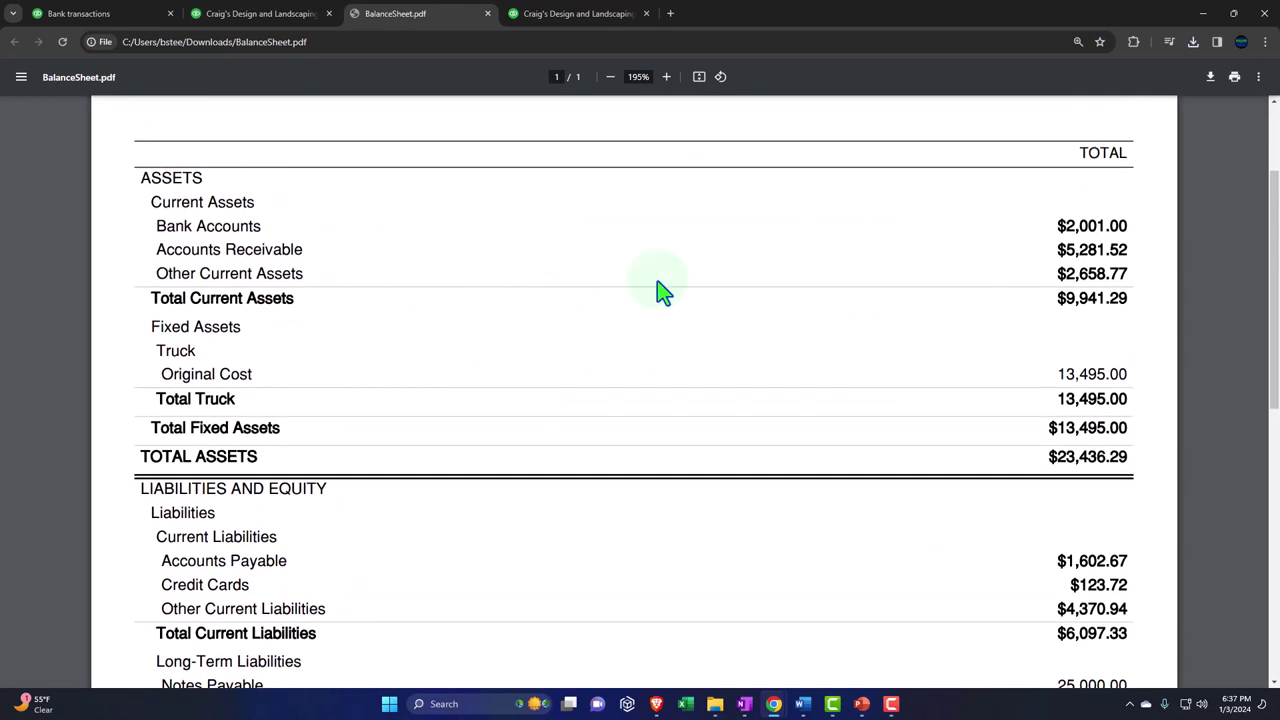
Export the Balance Sheet to an Excel .xlsx file and open the downloaded workbook
click(265, 13)
click(1192, 188)
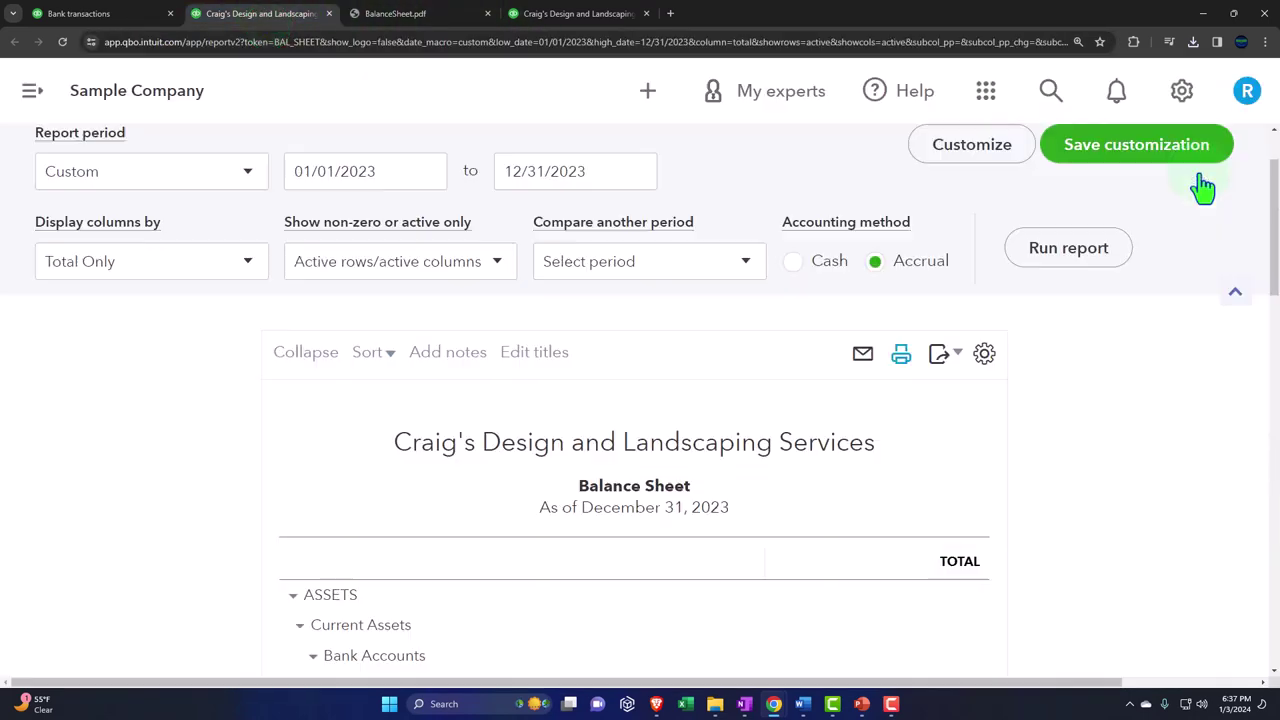
click(889, 443)
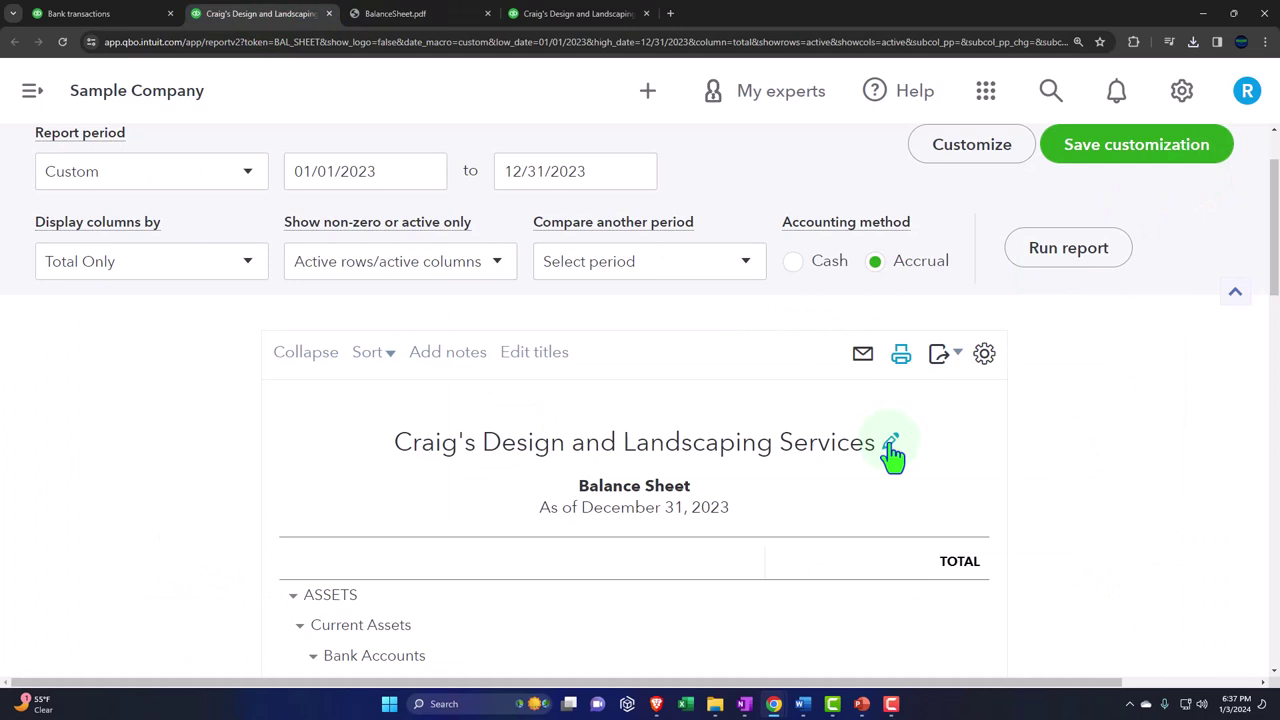
scroll(893, 455, up, 1)
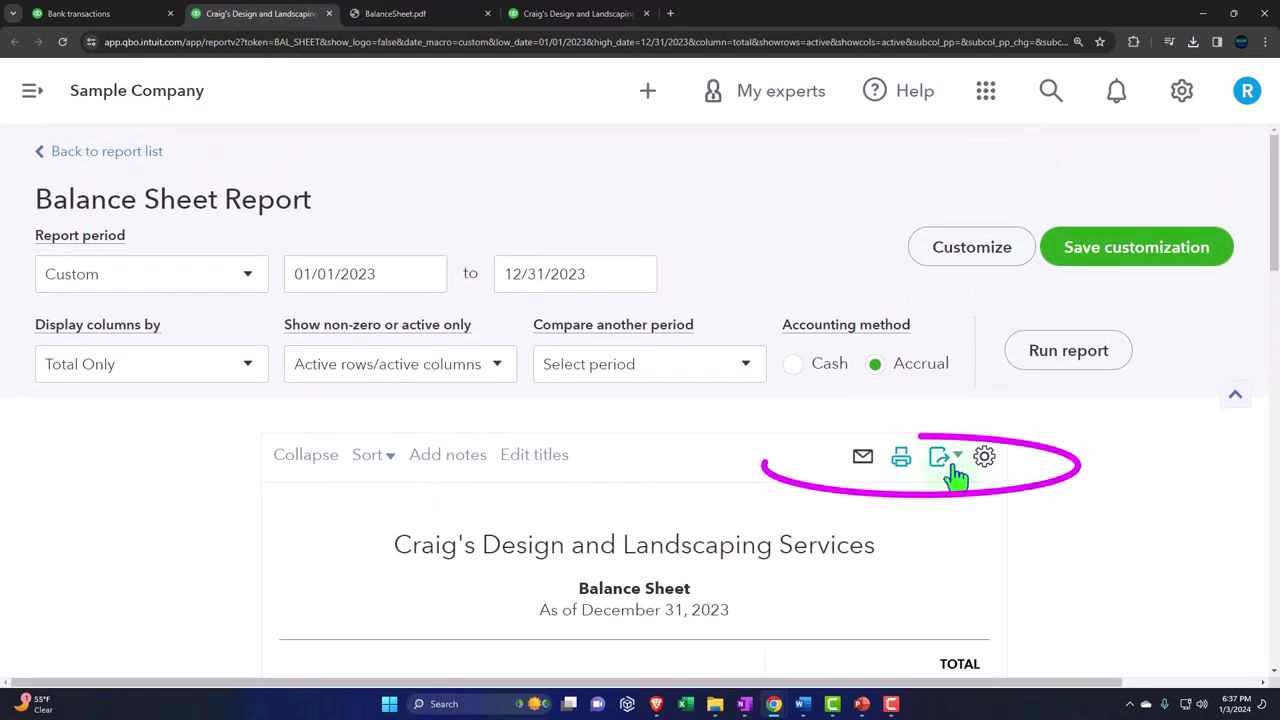
click(945, 460)
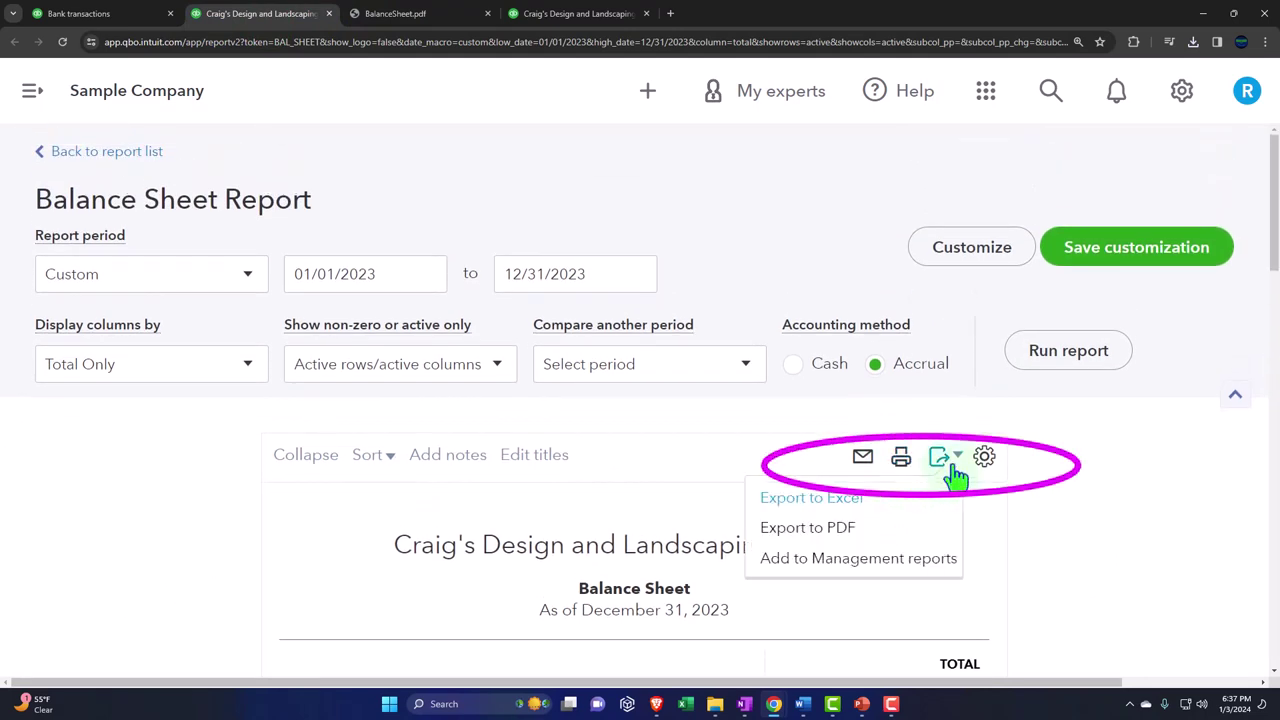
click(850, 500)
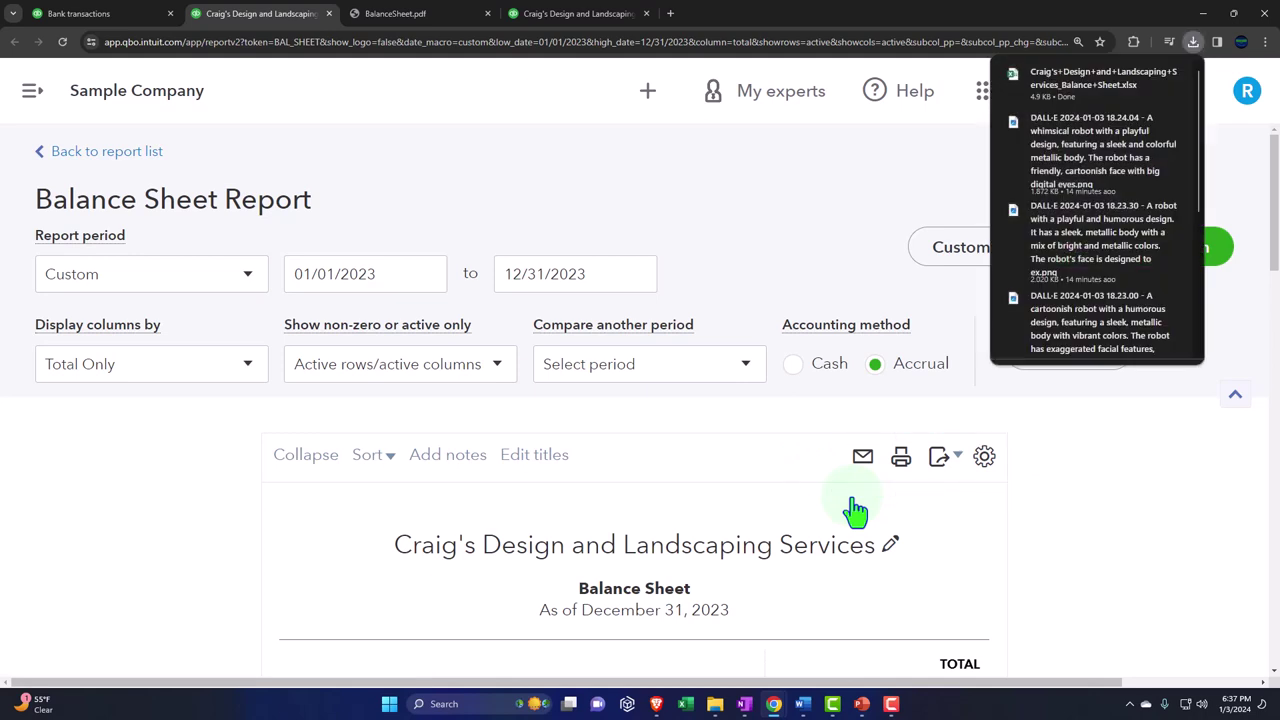
click(1068, 90)
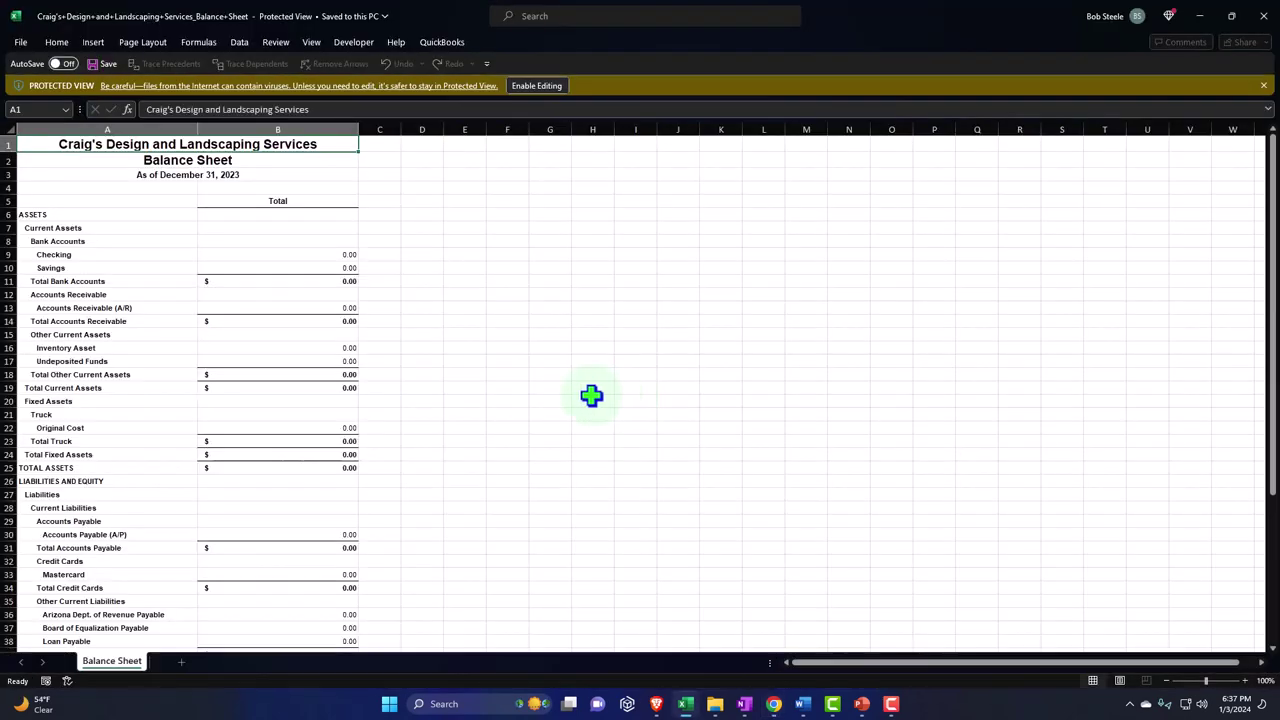
Enable editing in the exported balance sheet and inspect the Checking and Savings amounts
click(536, 85)
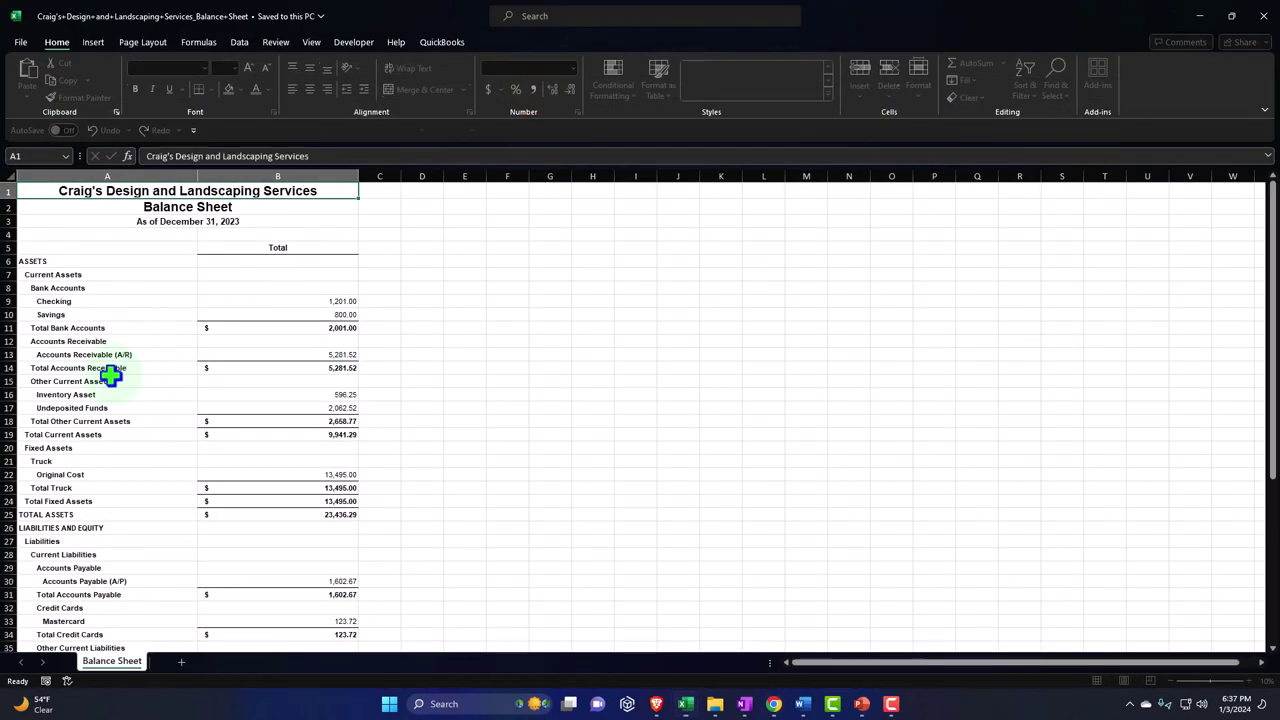
click(103, 408)
scroll(108, 415, up, 3)
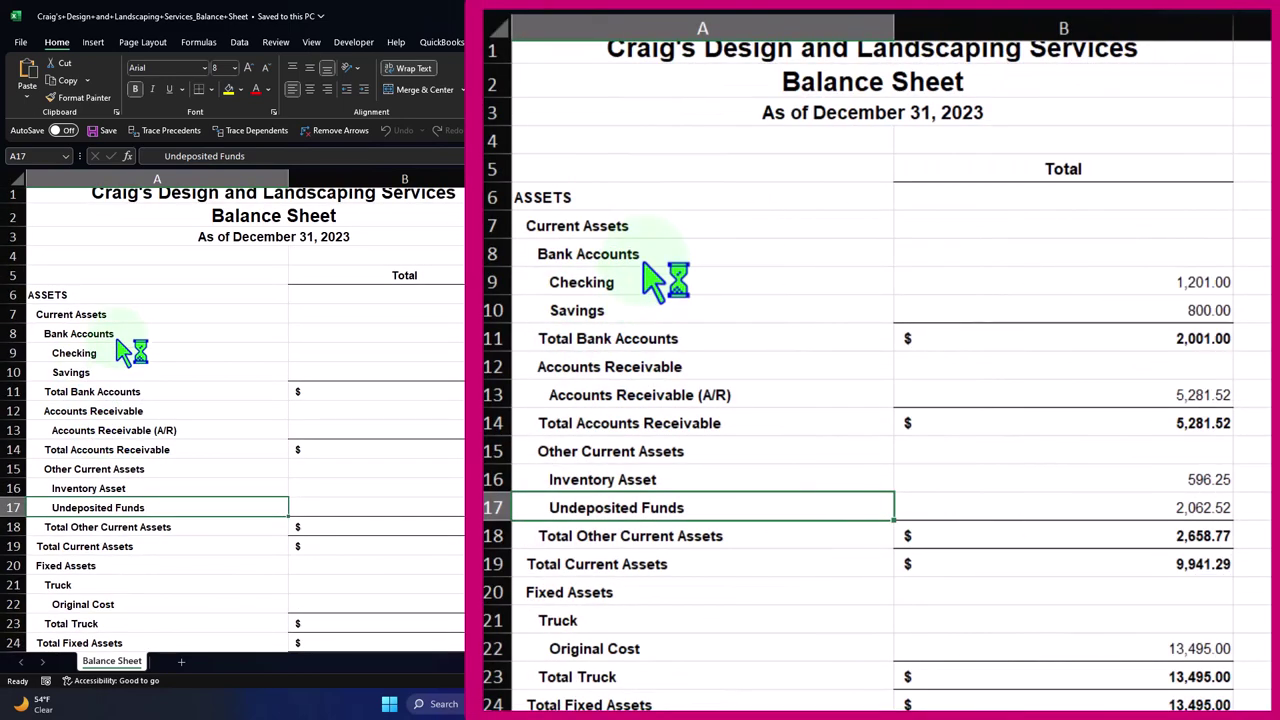
click(370, 354)
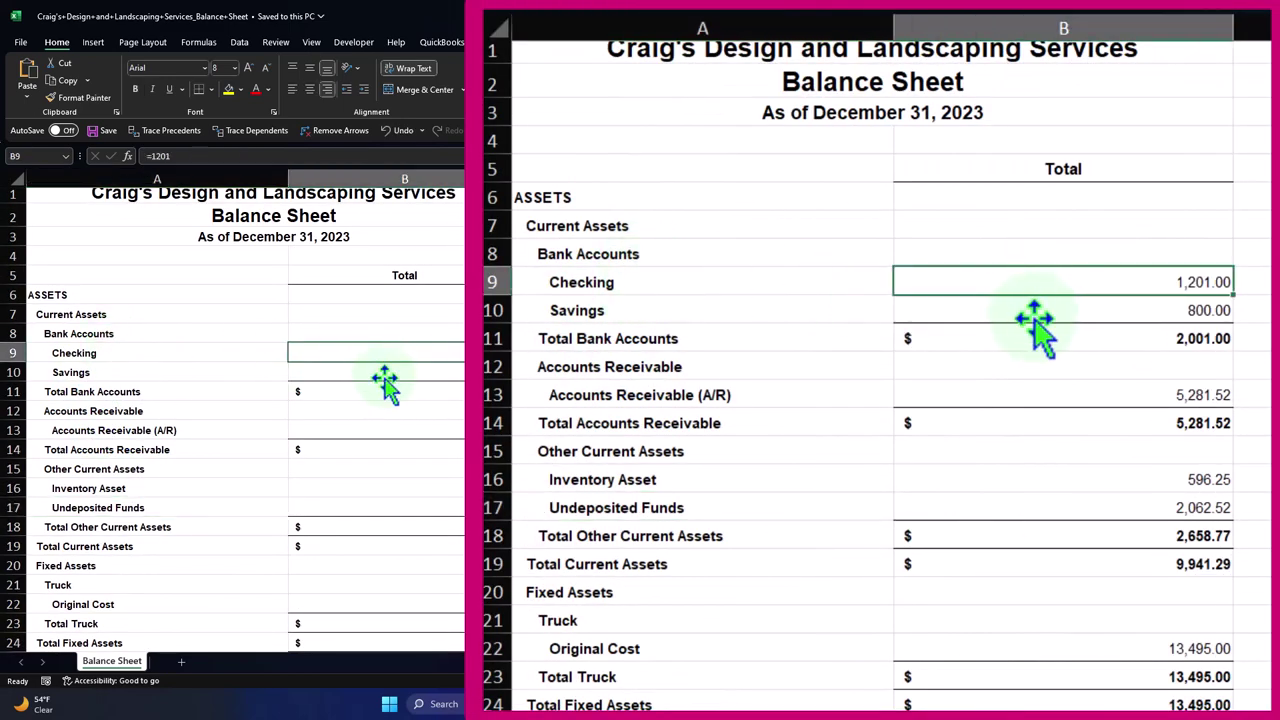
click(385, 374)
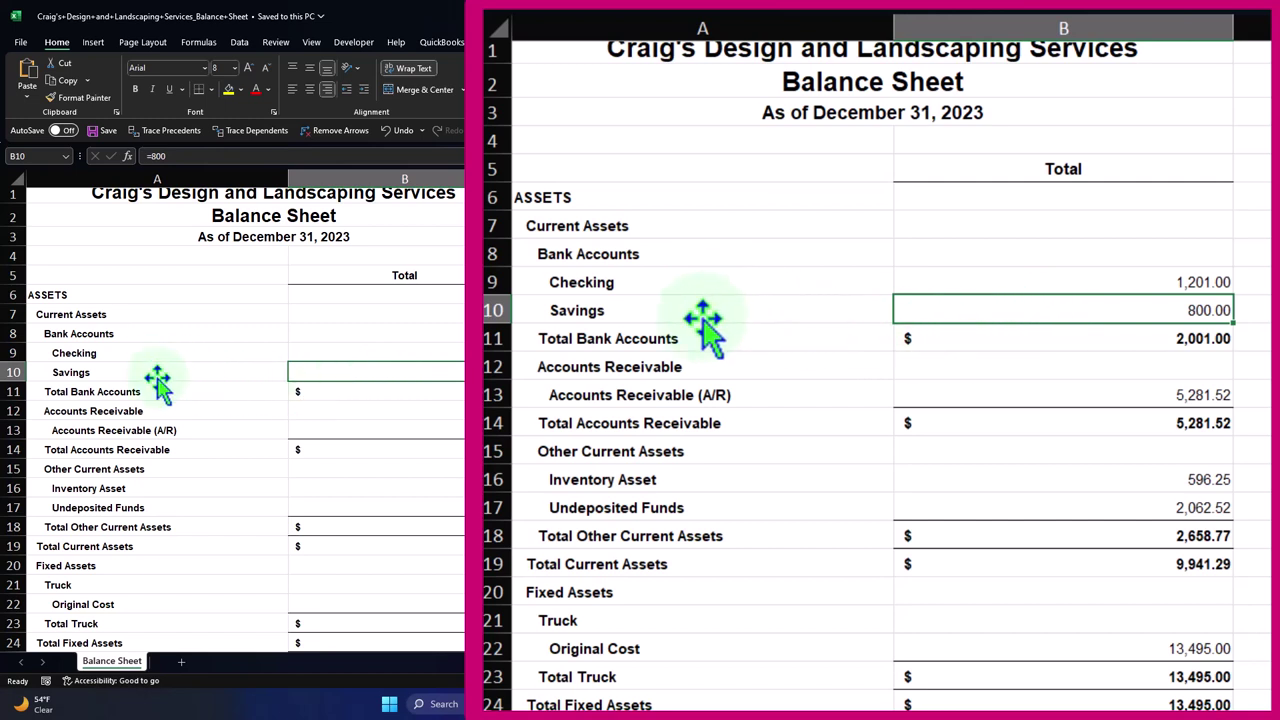
Confirm Total Bank Accounts sums Checking and Savings, then close Excel
click(1171, 345)
scroll(1180, 350, down, 1)
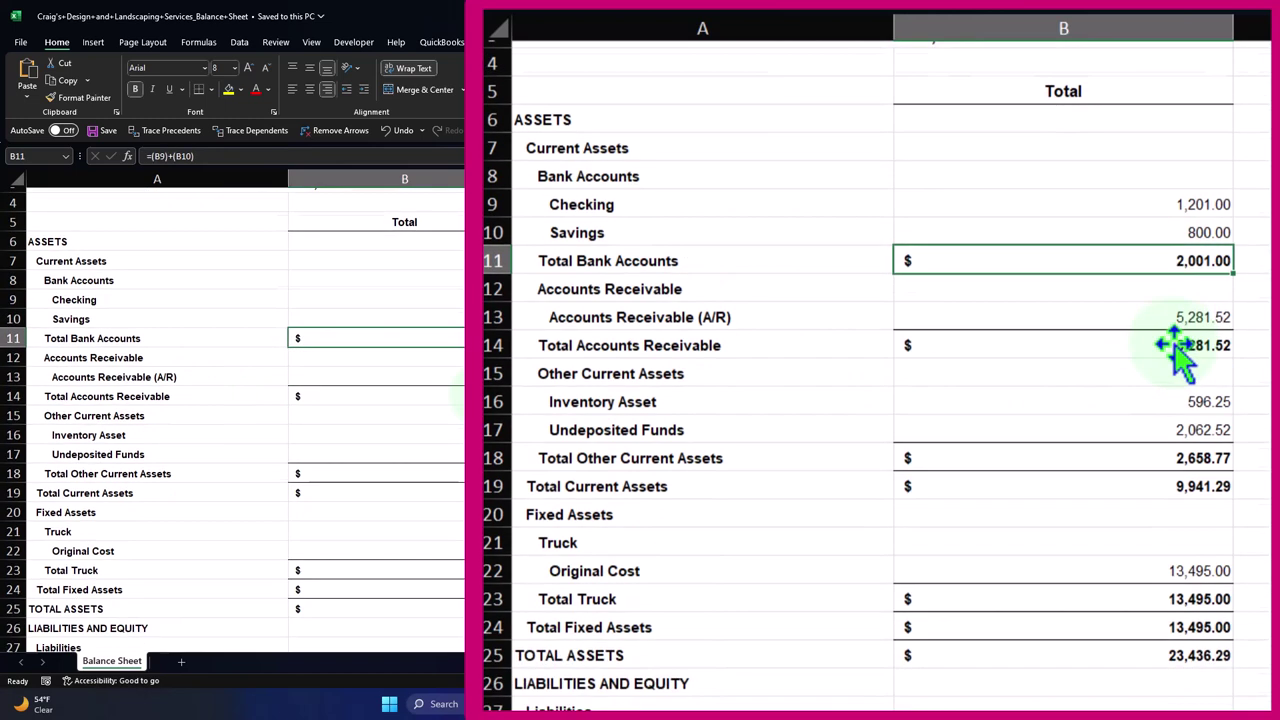
scroll(1180, 350, down, 3)
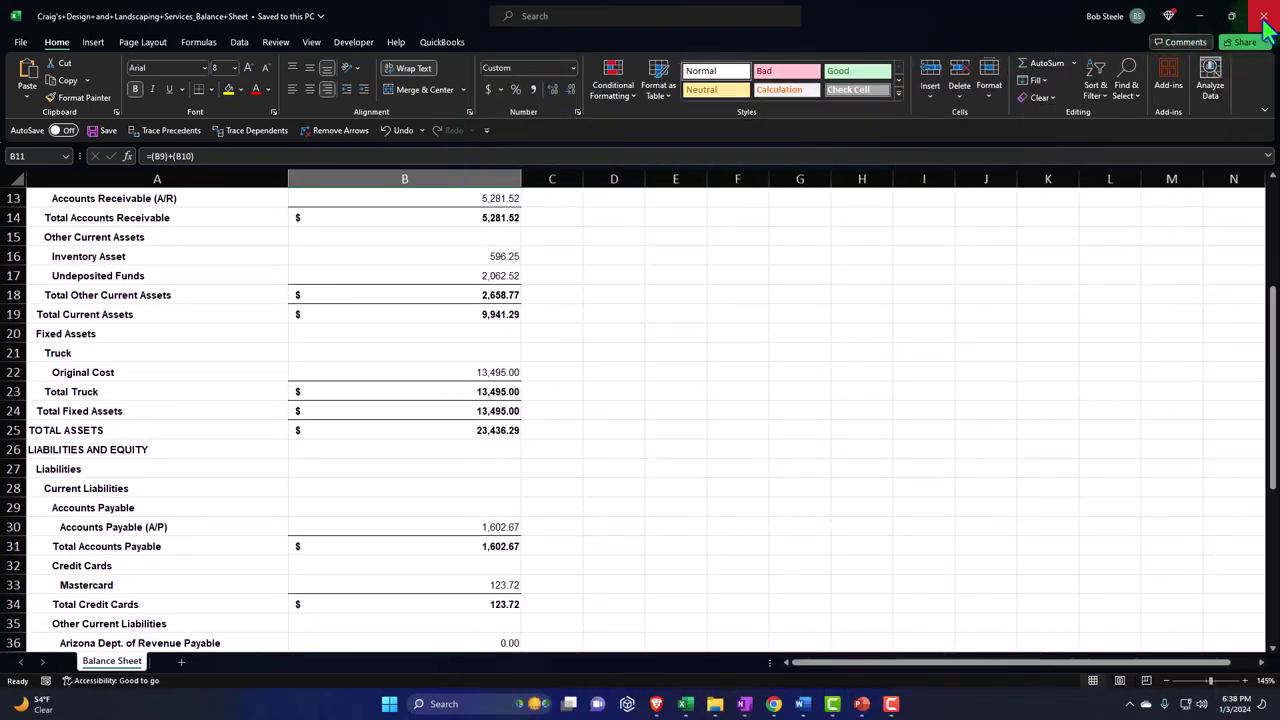
click(1258, 20)
scroll(580, 451, down, 3)
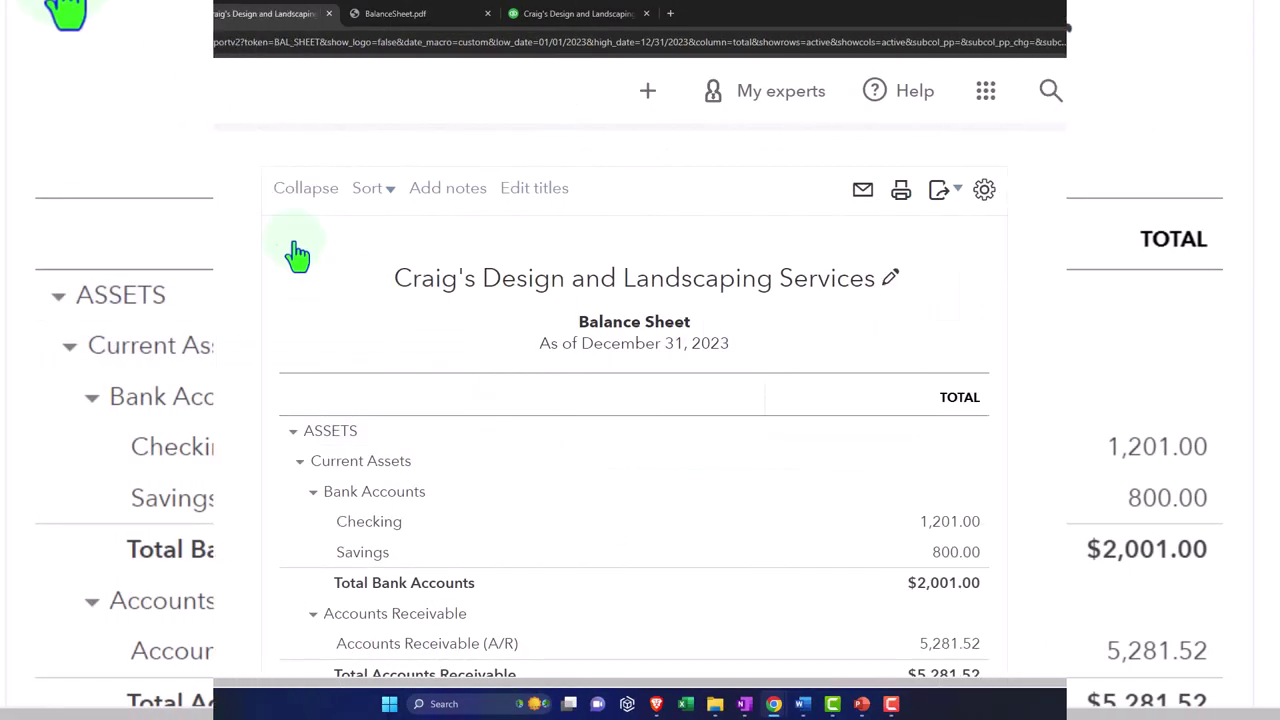
Go to Reports and open Balance Sheet Summary under Business overview
click(126, 22)
click(32, 91)
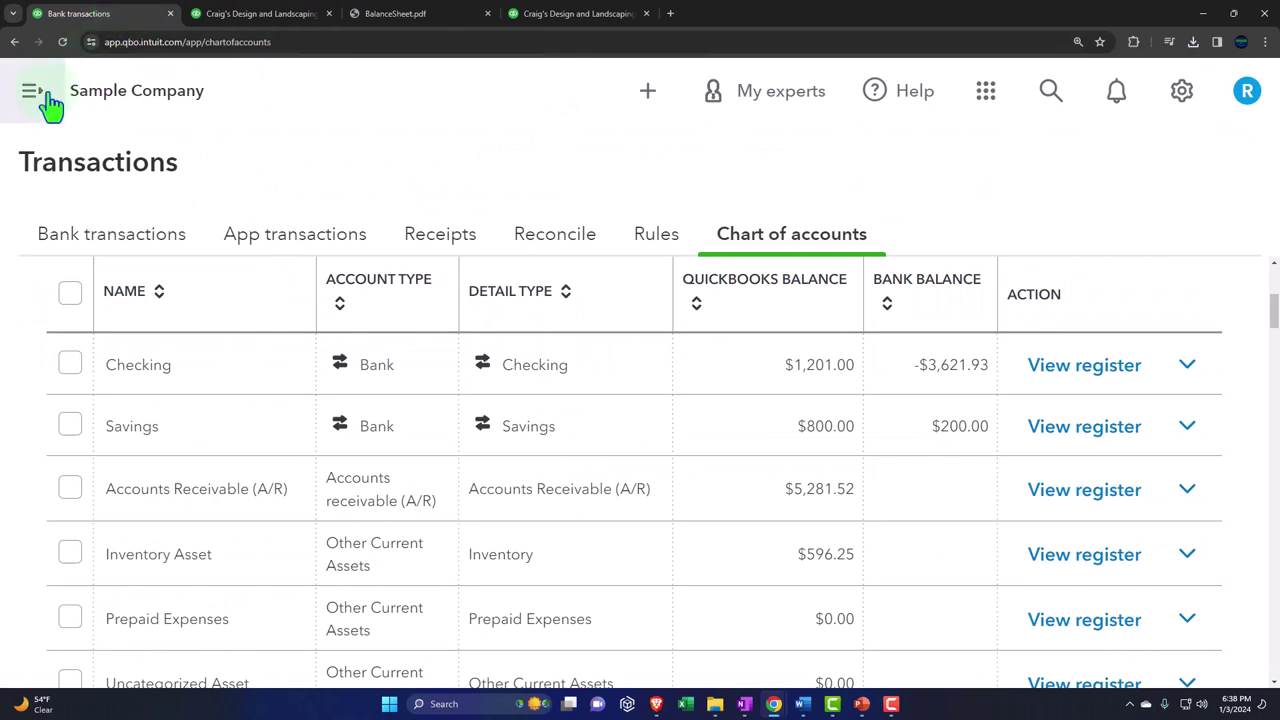
mouse_move(85, 375)
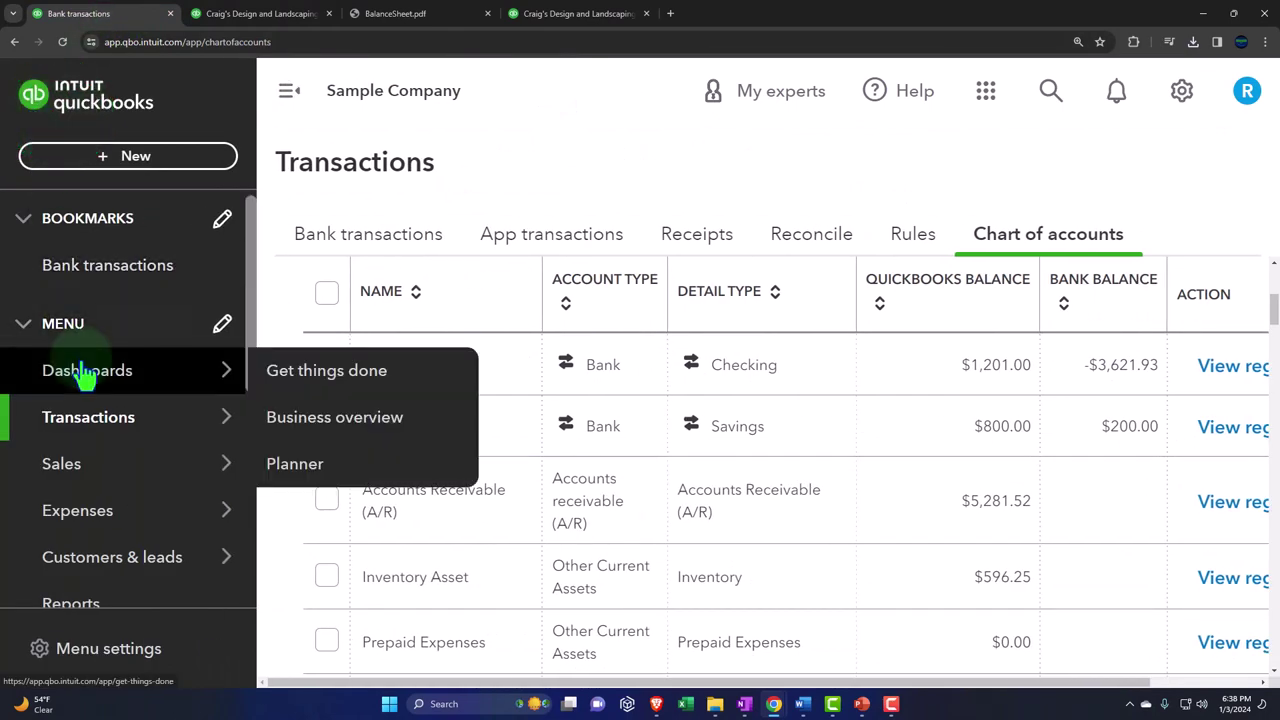
key(ctrl+minus)
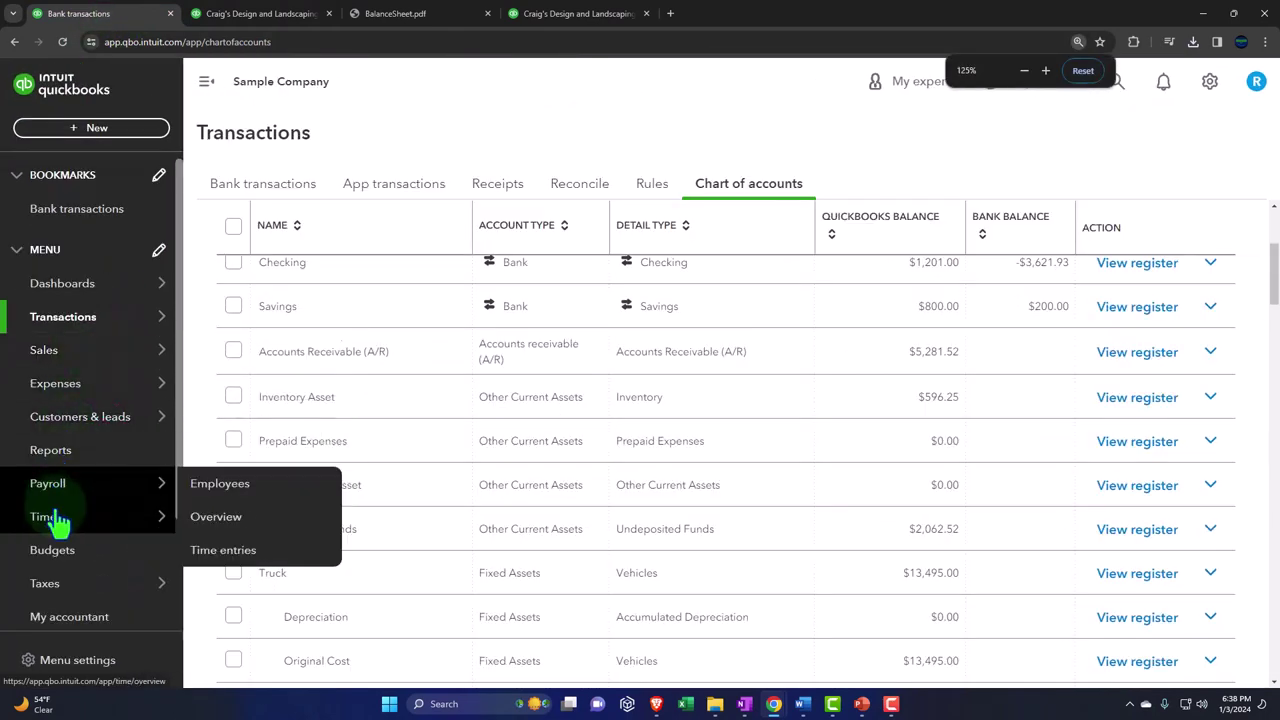
click(58, 462)
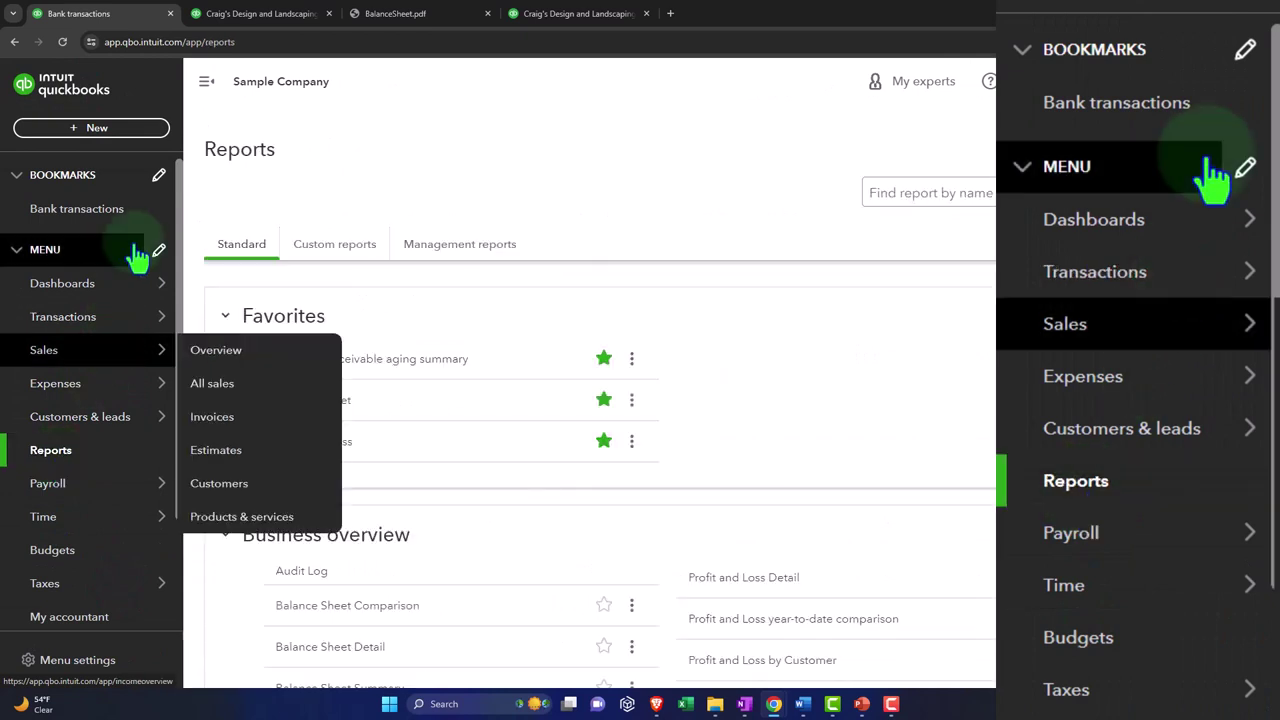
click(206, 81)
scroll(180, 370, down, 3)
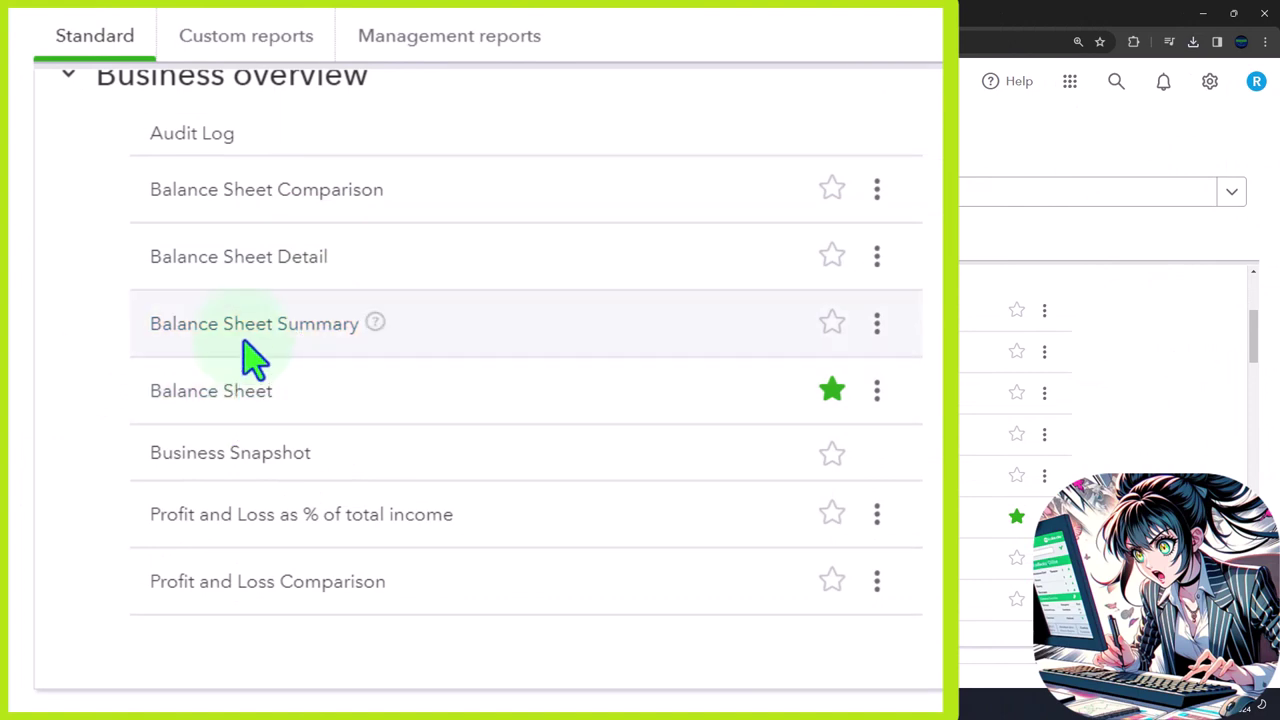
click(154, 437)
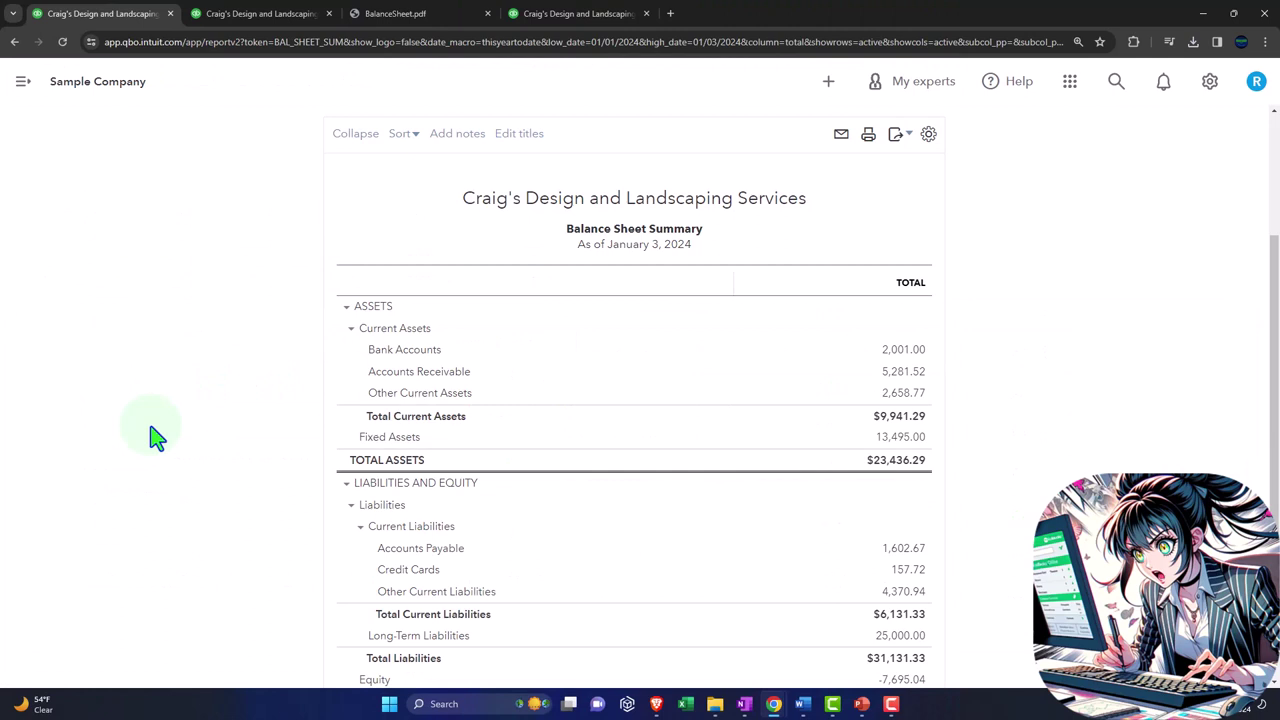
Rerun the Balance Sheet Summary for the period 01/01/2023 to 12/31/2023
click(250, 212)
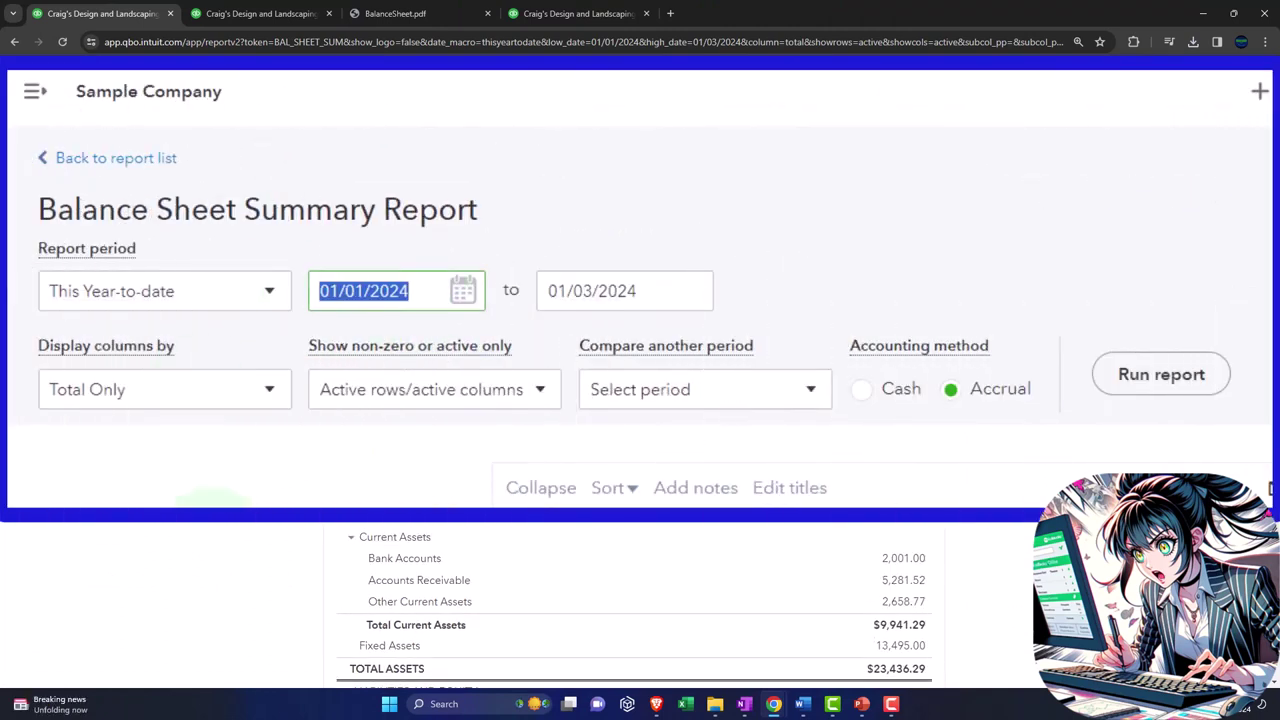
text(010123)
key(Tab)
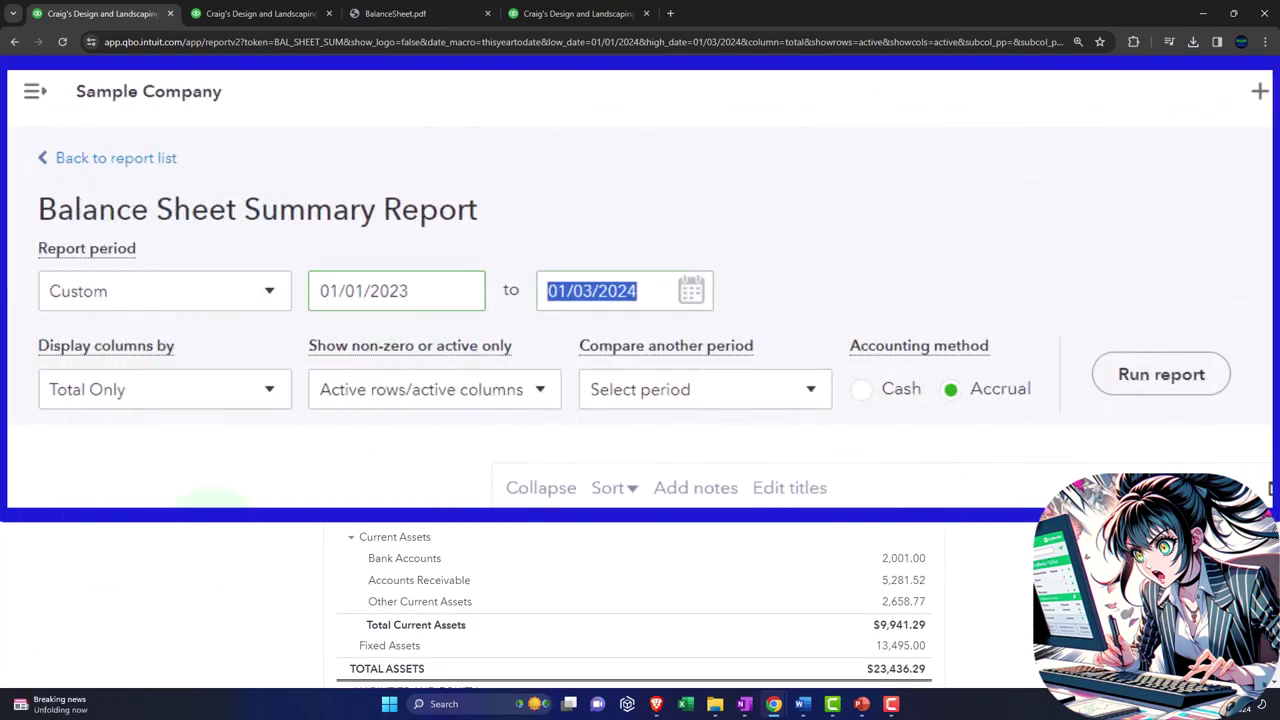
text(123123)
key(Tab)
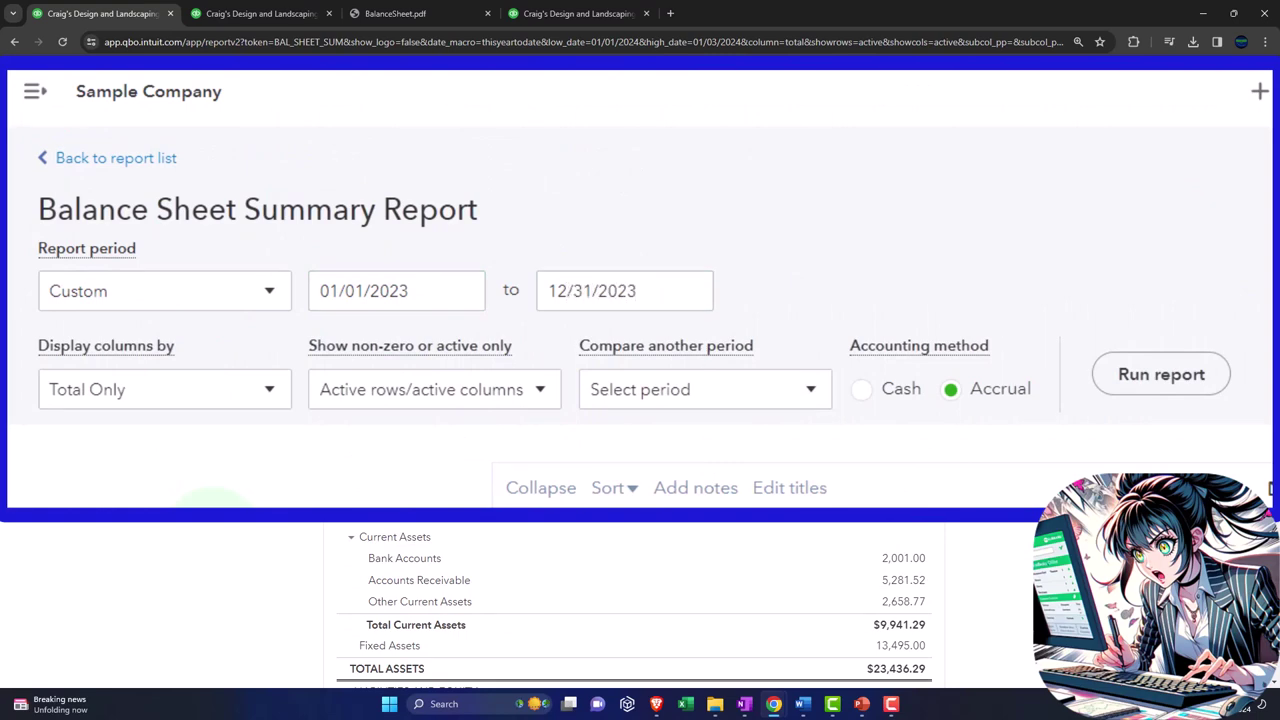
click(712, 285)
key(ctrl+plus)
key(ctrl+plus)
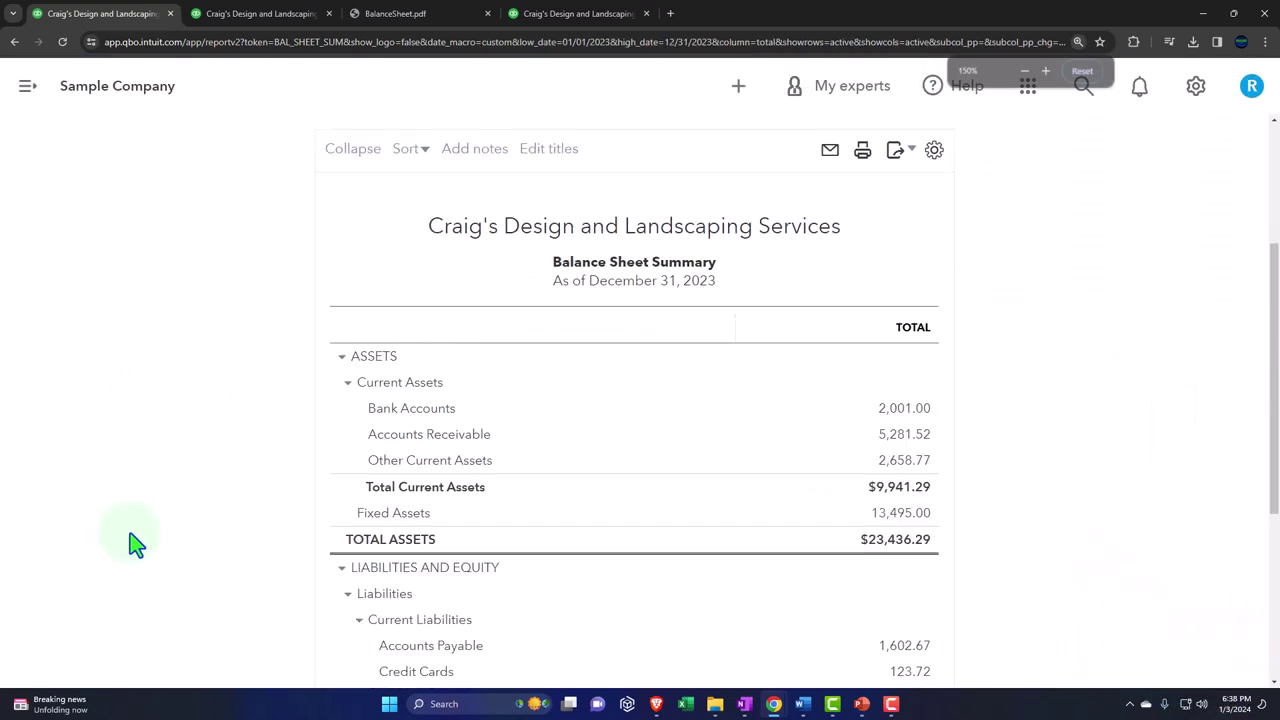
scroll(137, 543, down, 1)
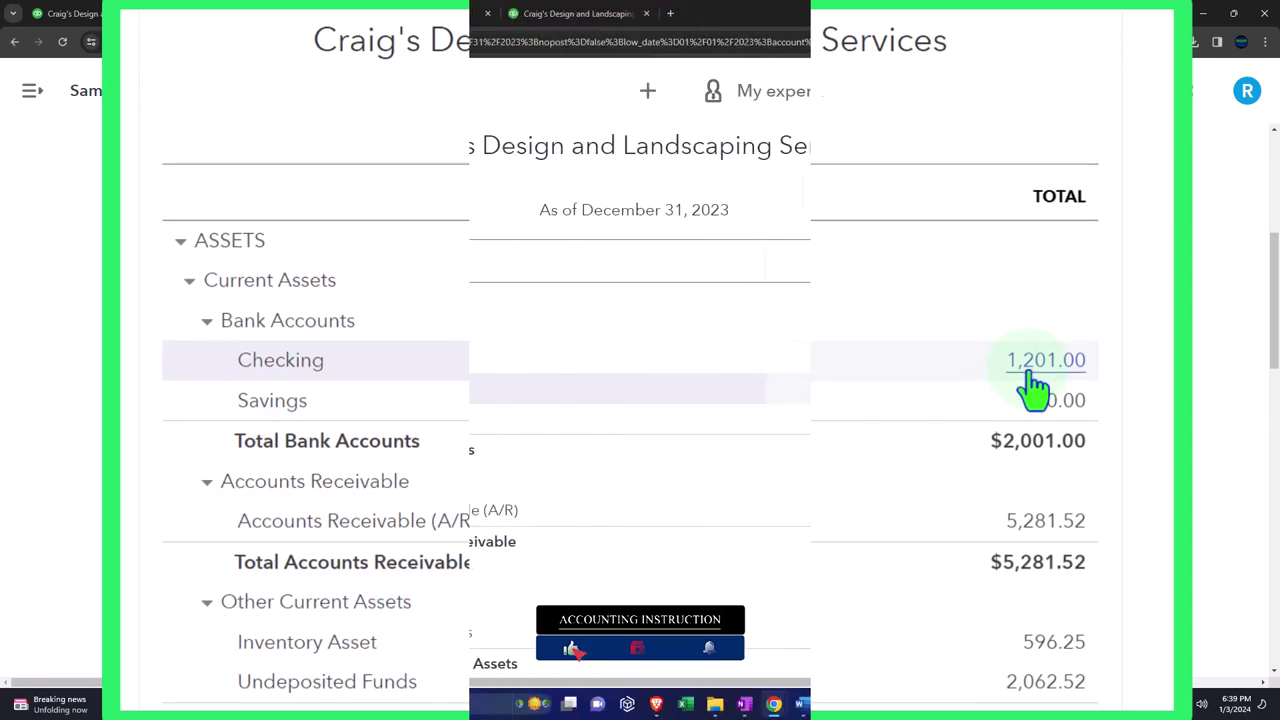
Drill into the 2,001.00 Bank Accounts total to list its 2023 Checking and Savings transactions
click(1033, 372)
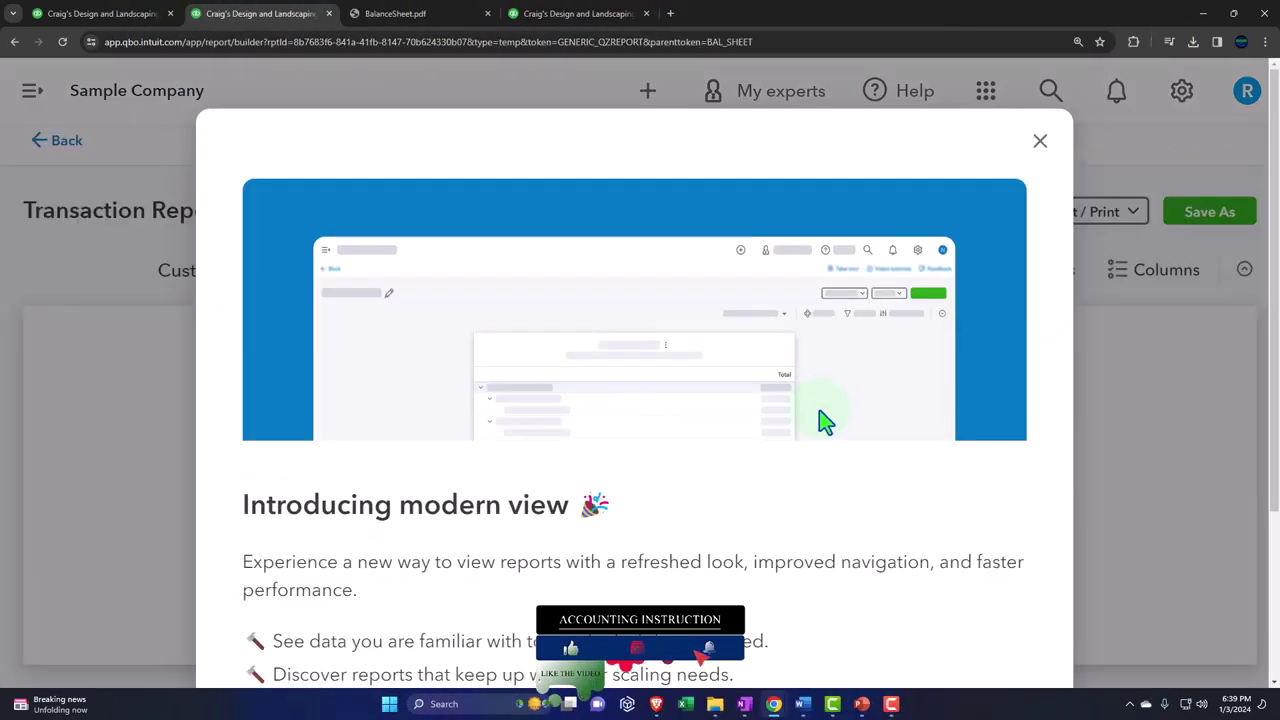
click(1041, 146)
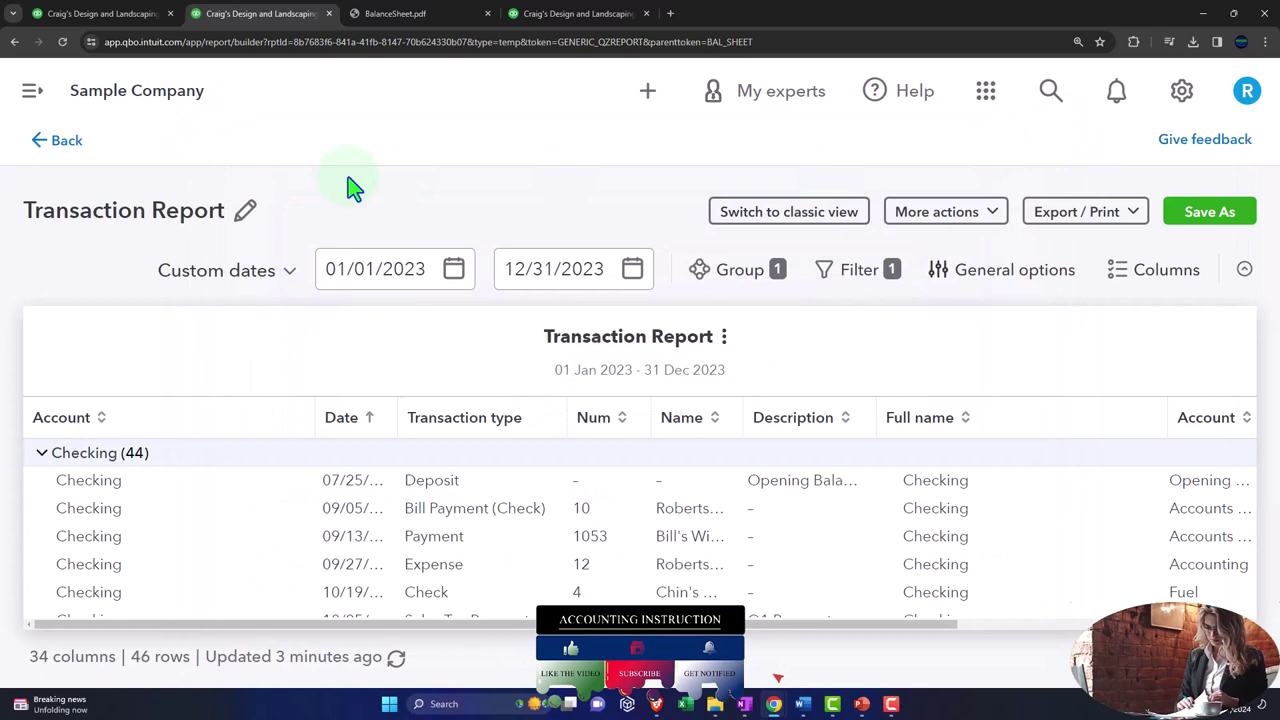
click(58, 145)
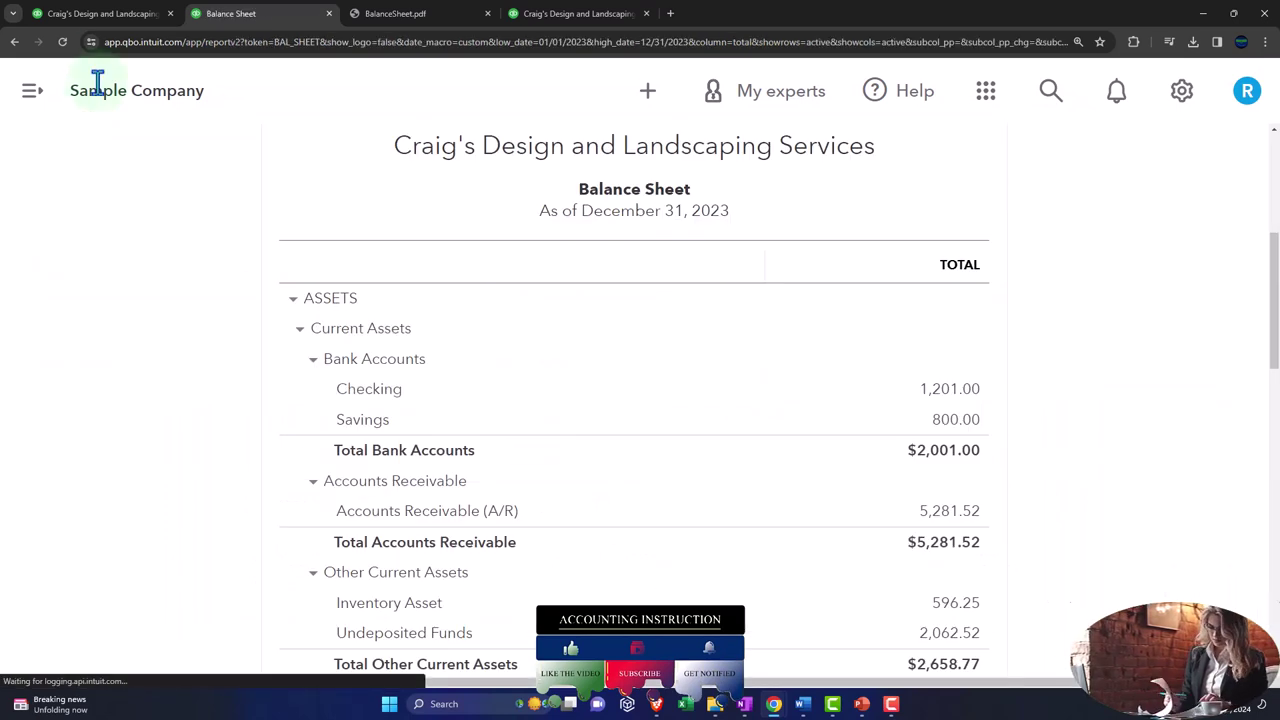
click(100, 12)
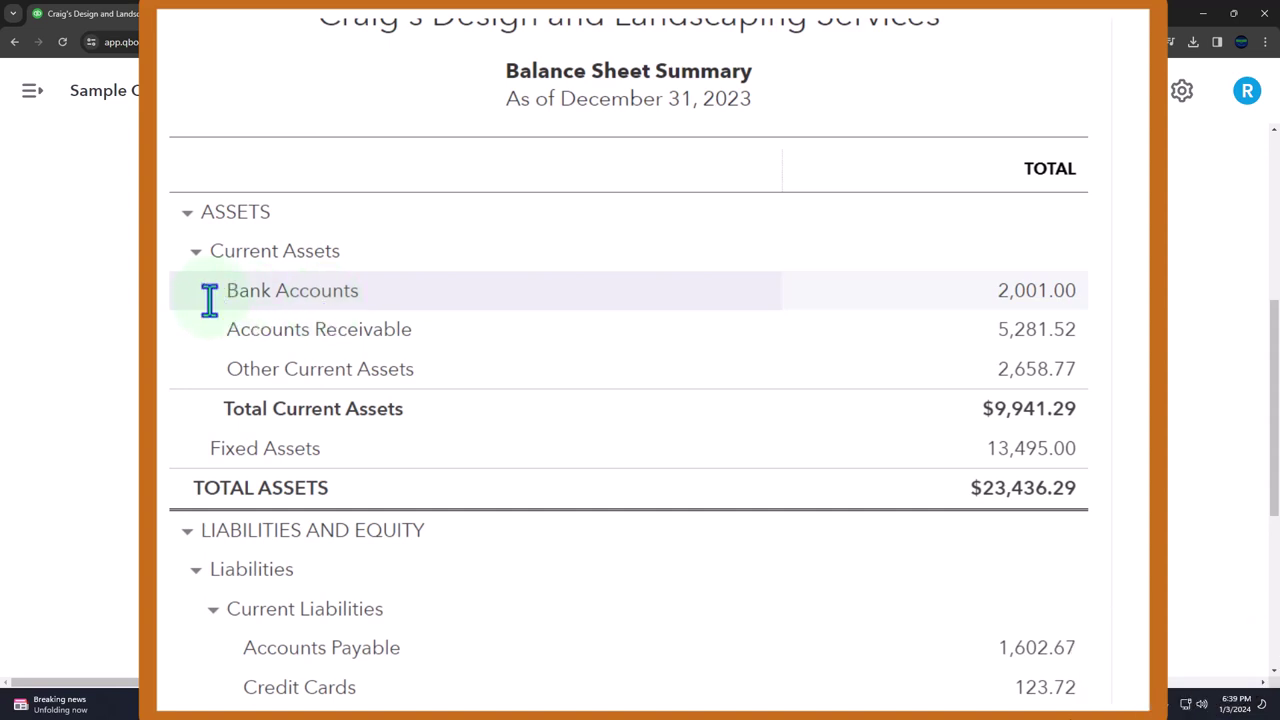
click(1014, 300)
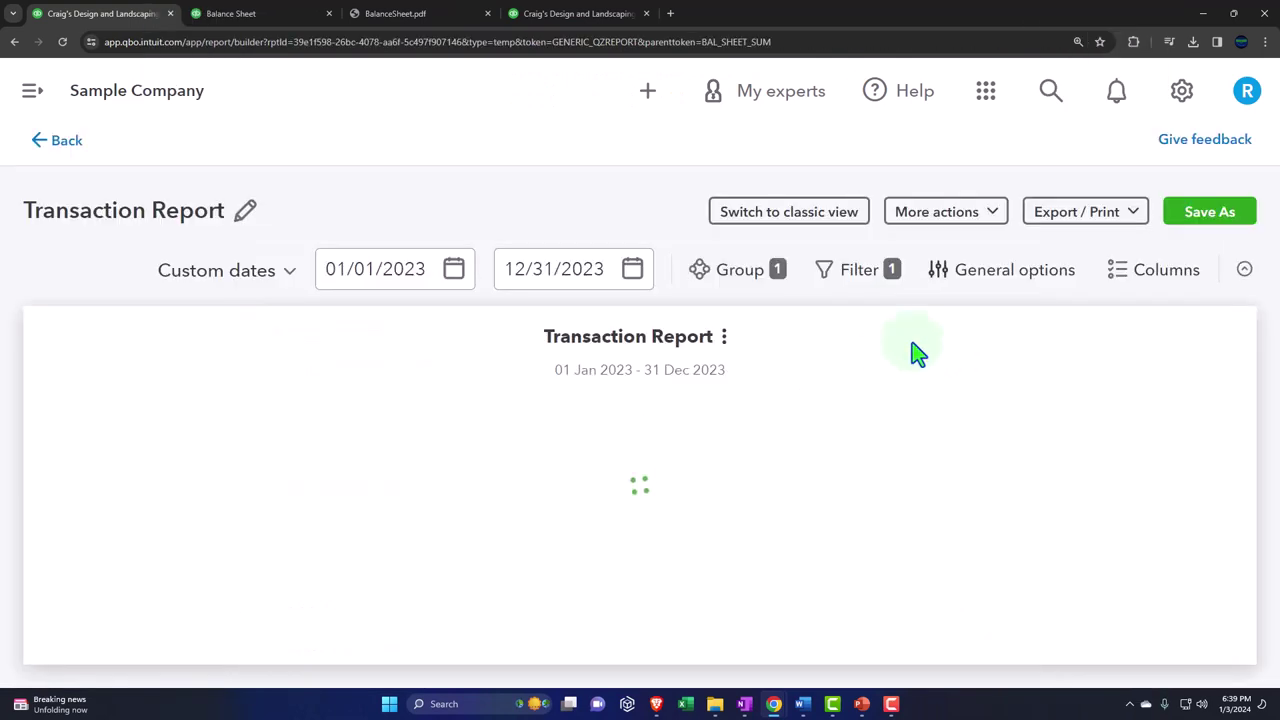
scroll(886, 460, down, 3)
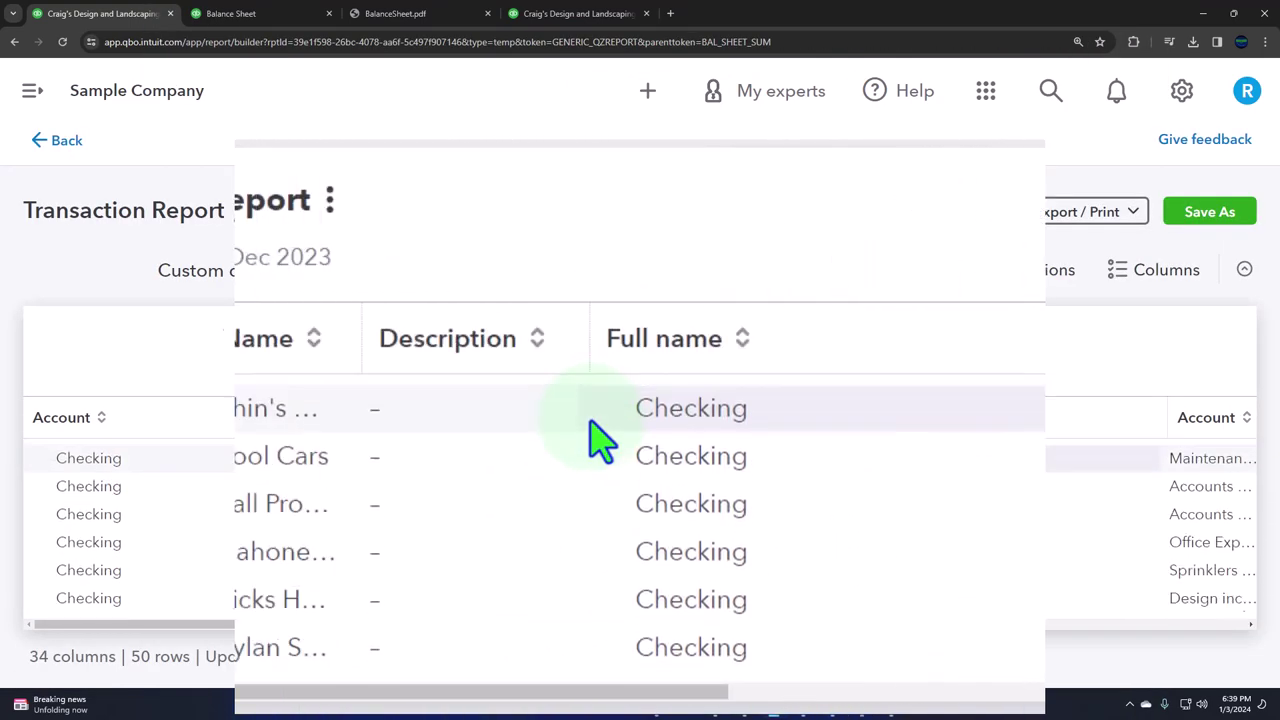
scroll(600, 440, down, 5)
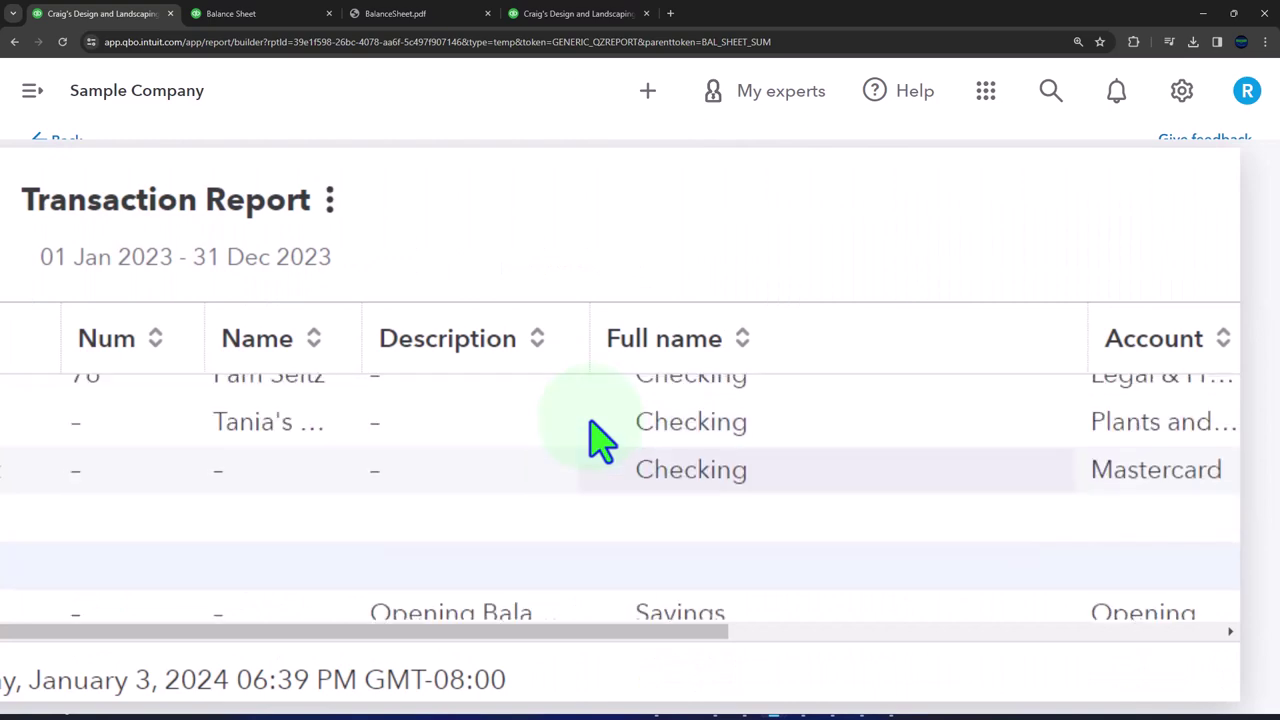
scroll(600, 440, up, 15)
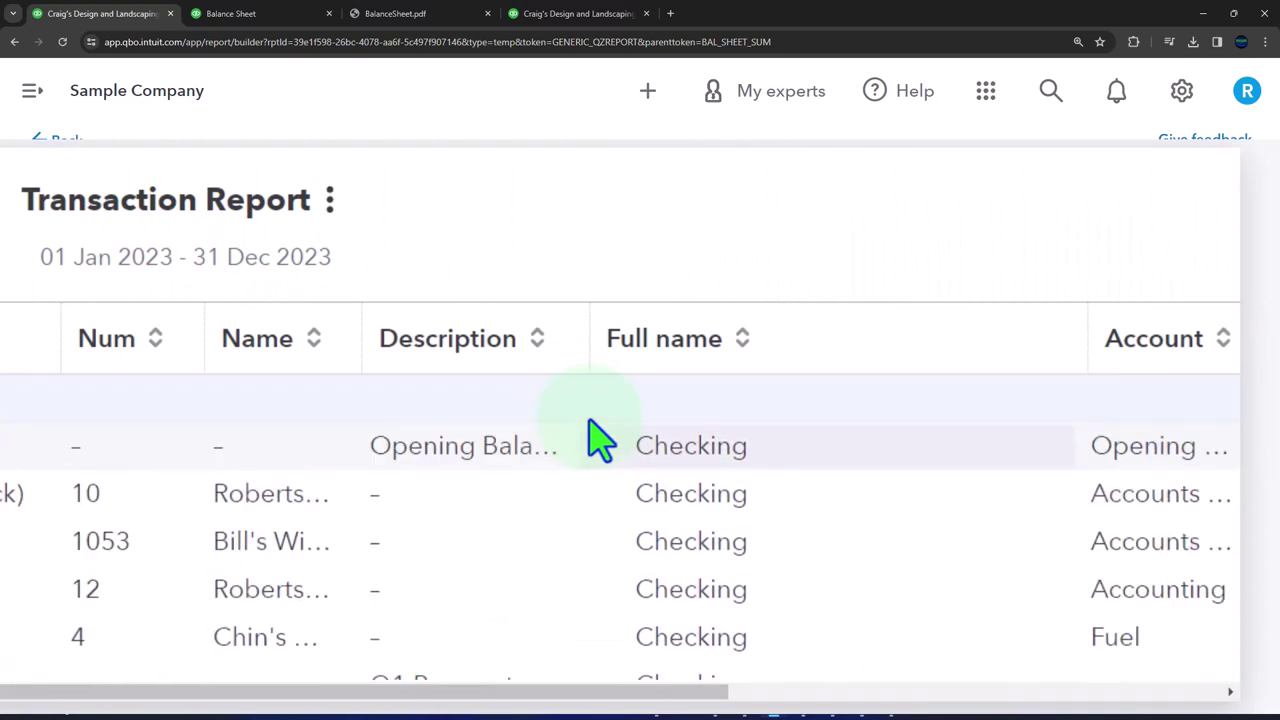
Return to the Balance Sheet Summary, export it to Excel, and open the downloaded .xlsx
click(62, 143)
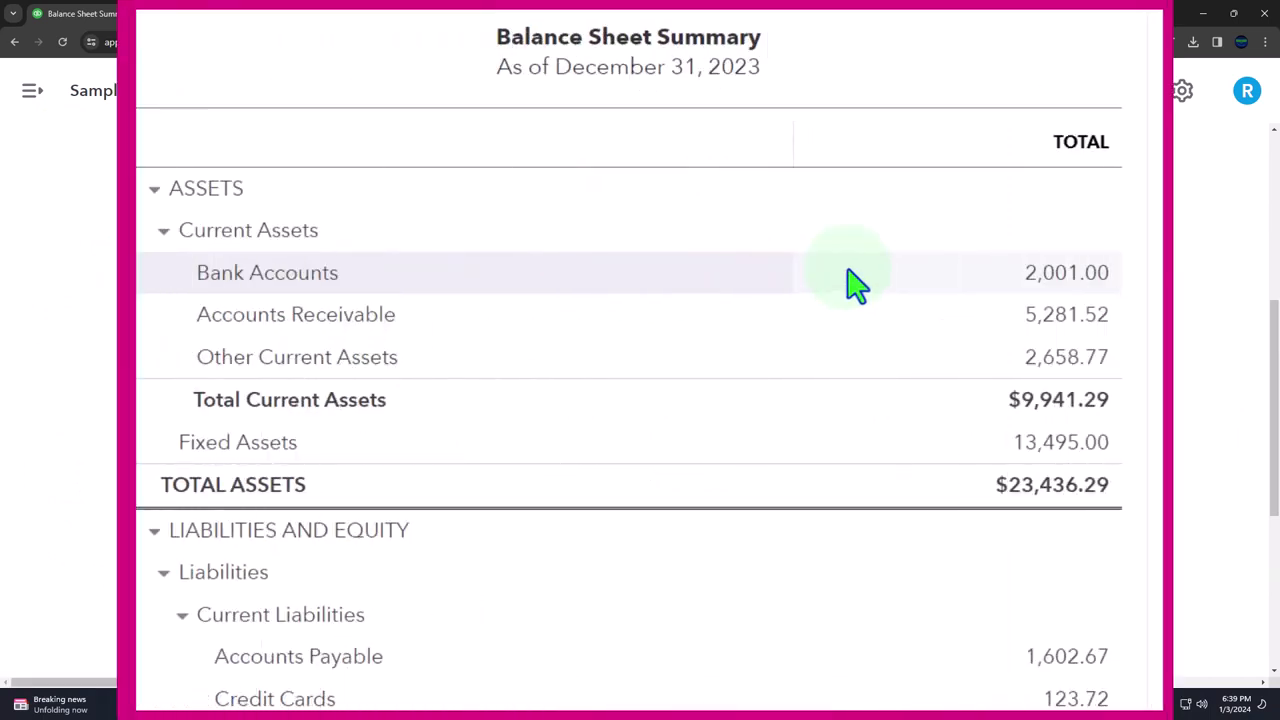
scroll(1037, 289, down, 3)
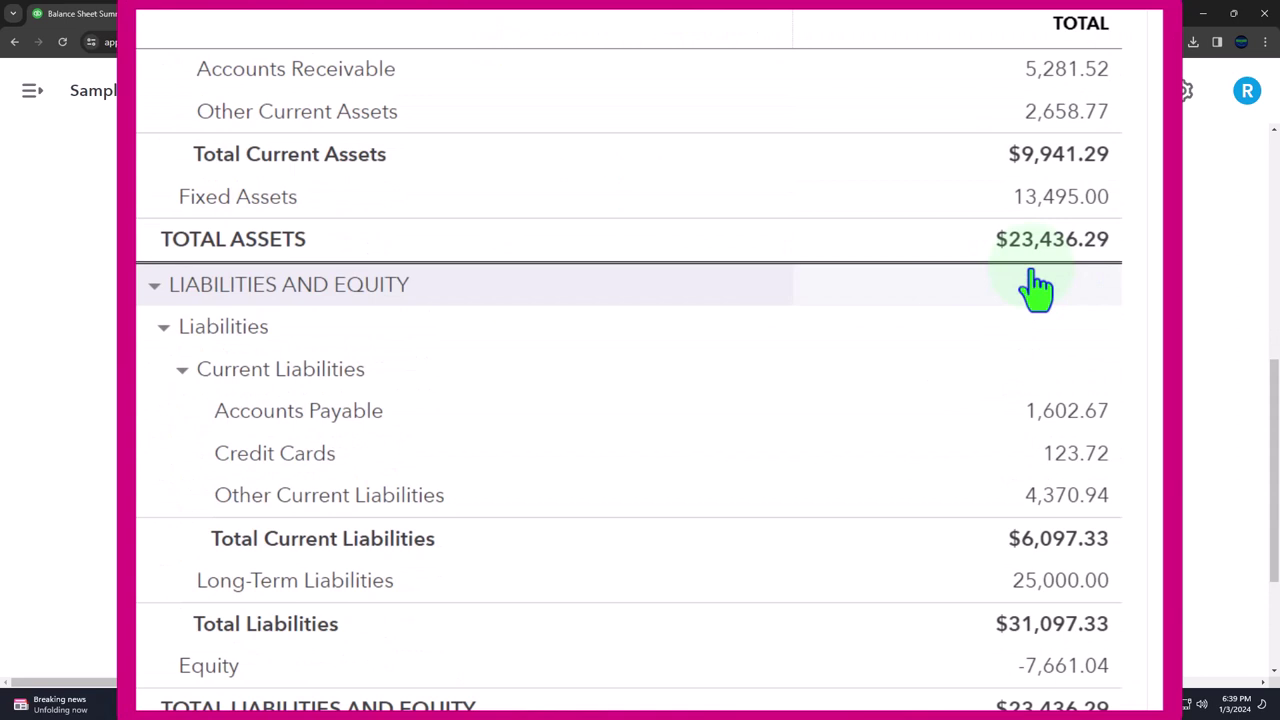
scroll(1037, 289, down, 1)
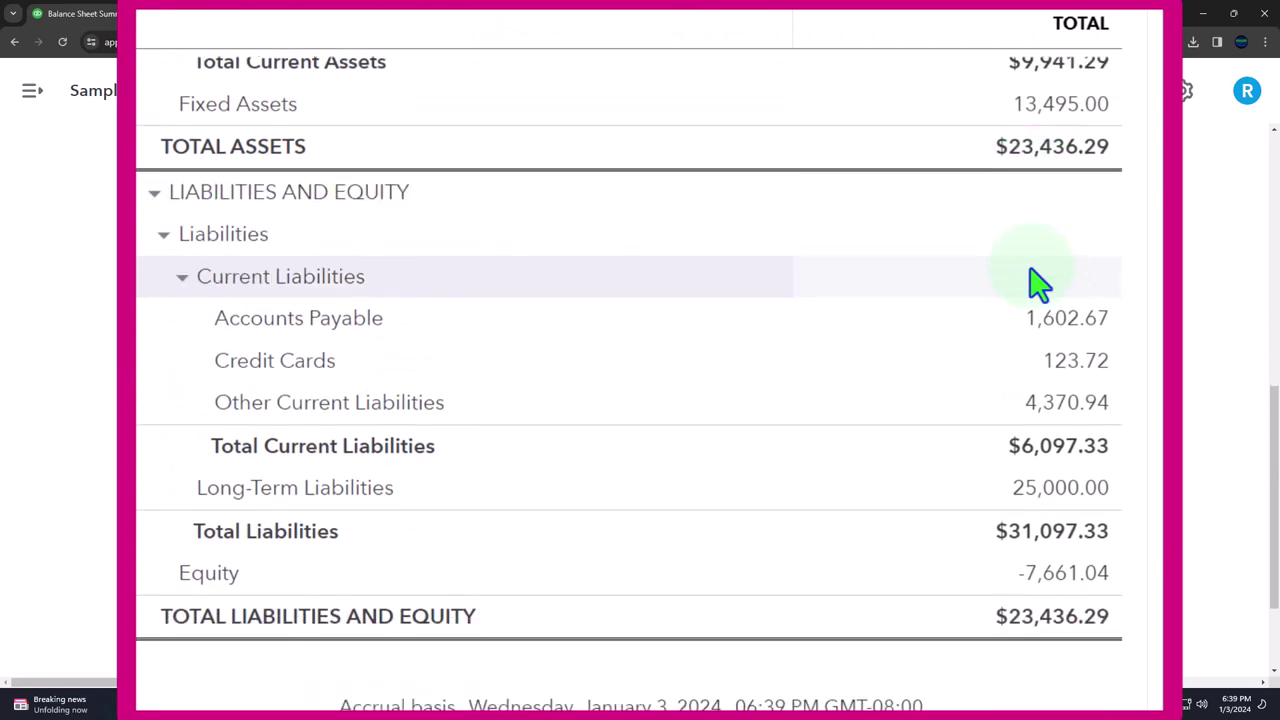
scroll(1037, 285, up, 5)
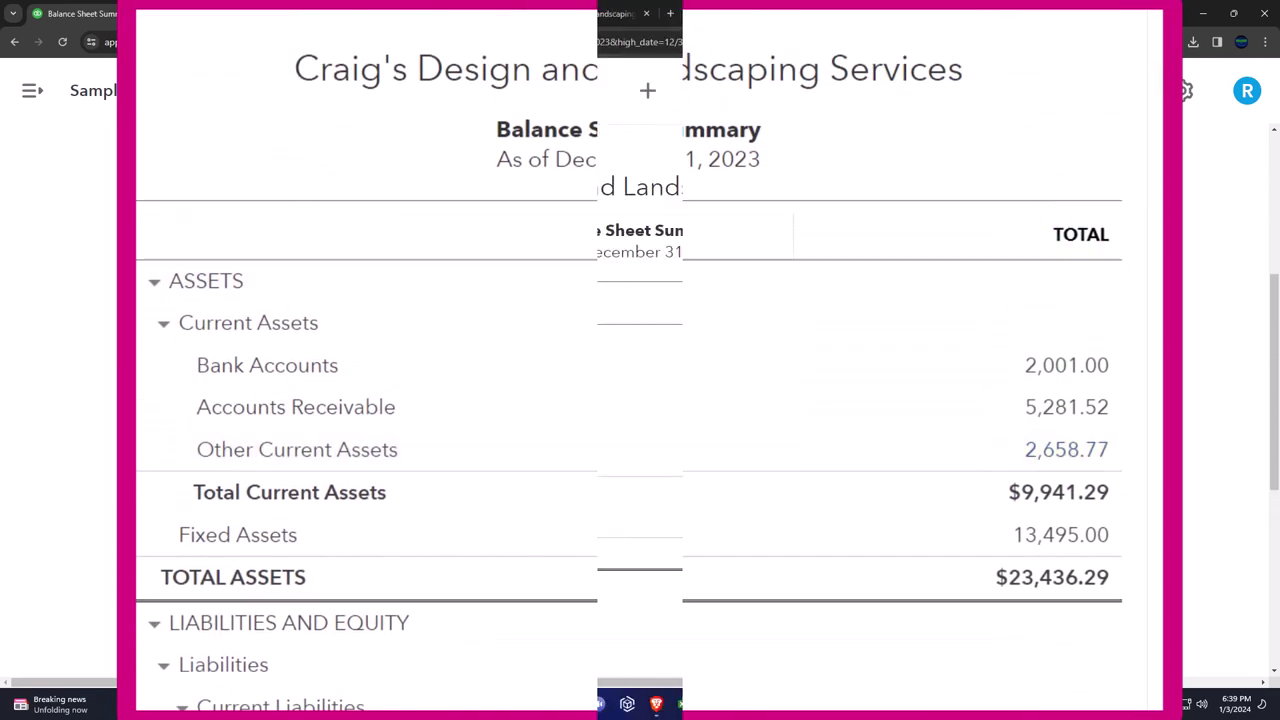
scroll(1005, 315, up, 2)
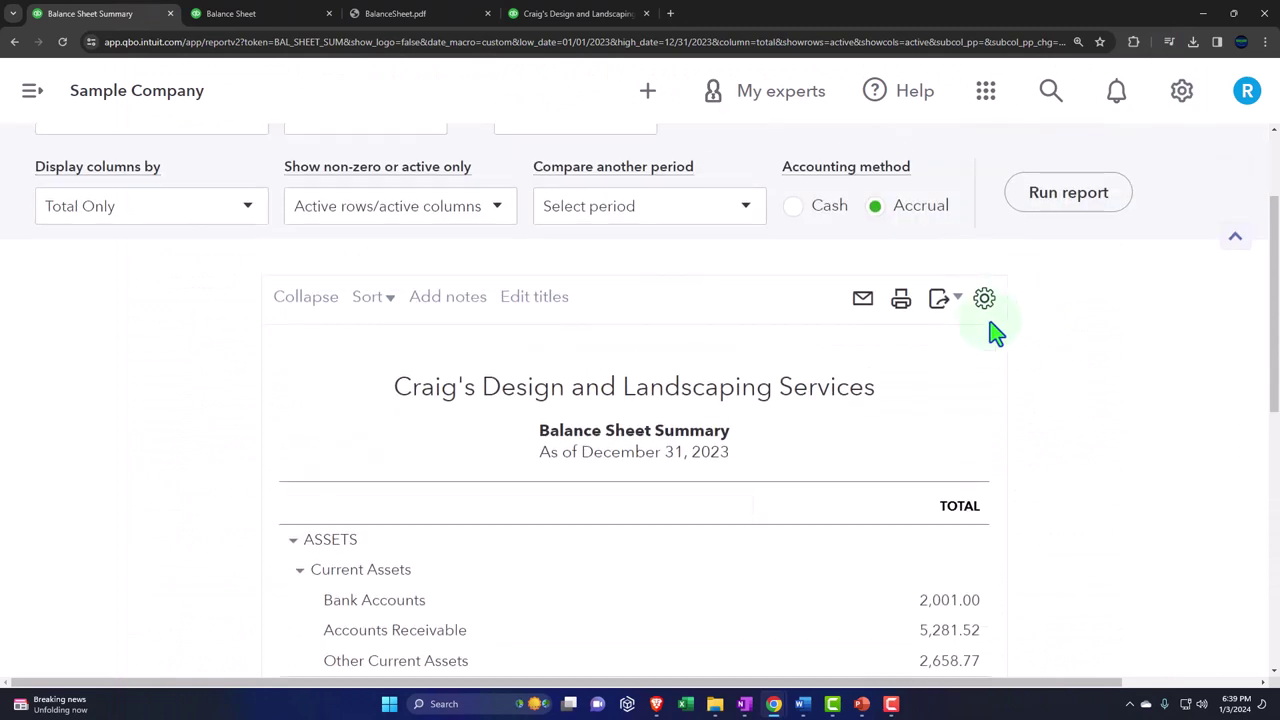
click(952, 303)
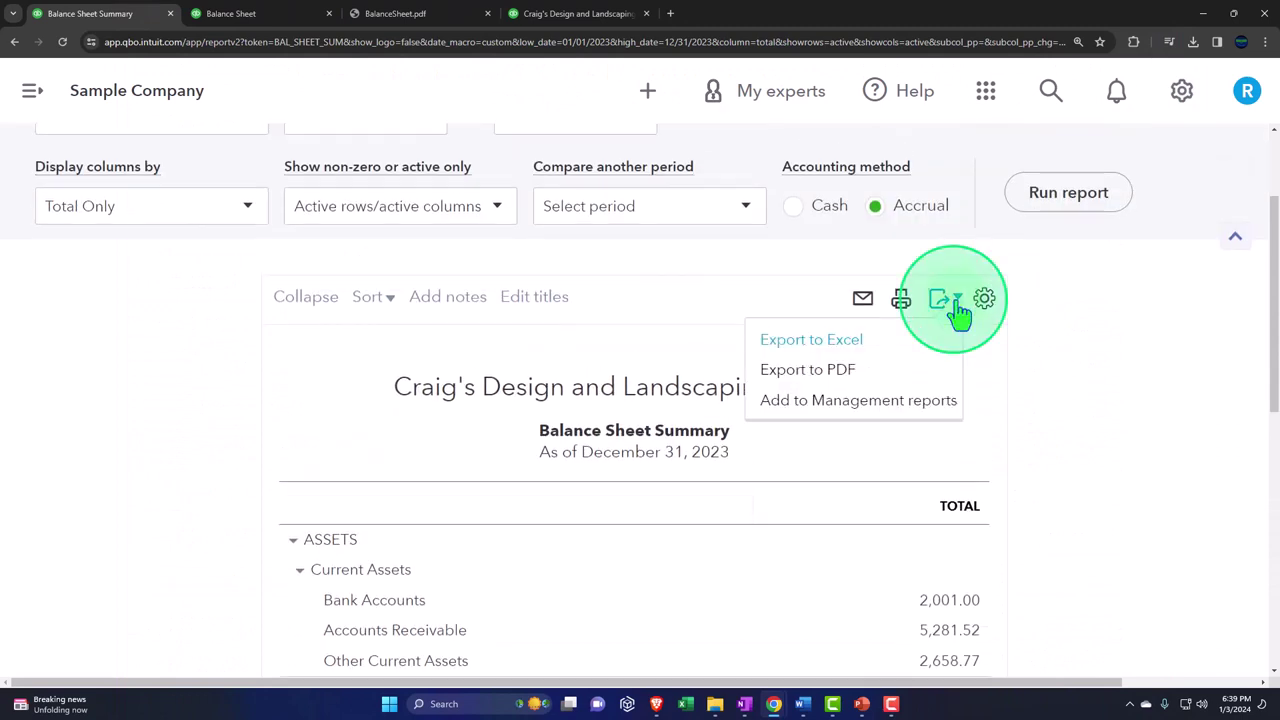
click(880, 341)
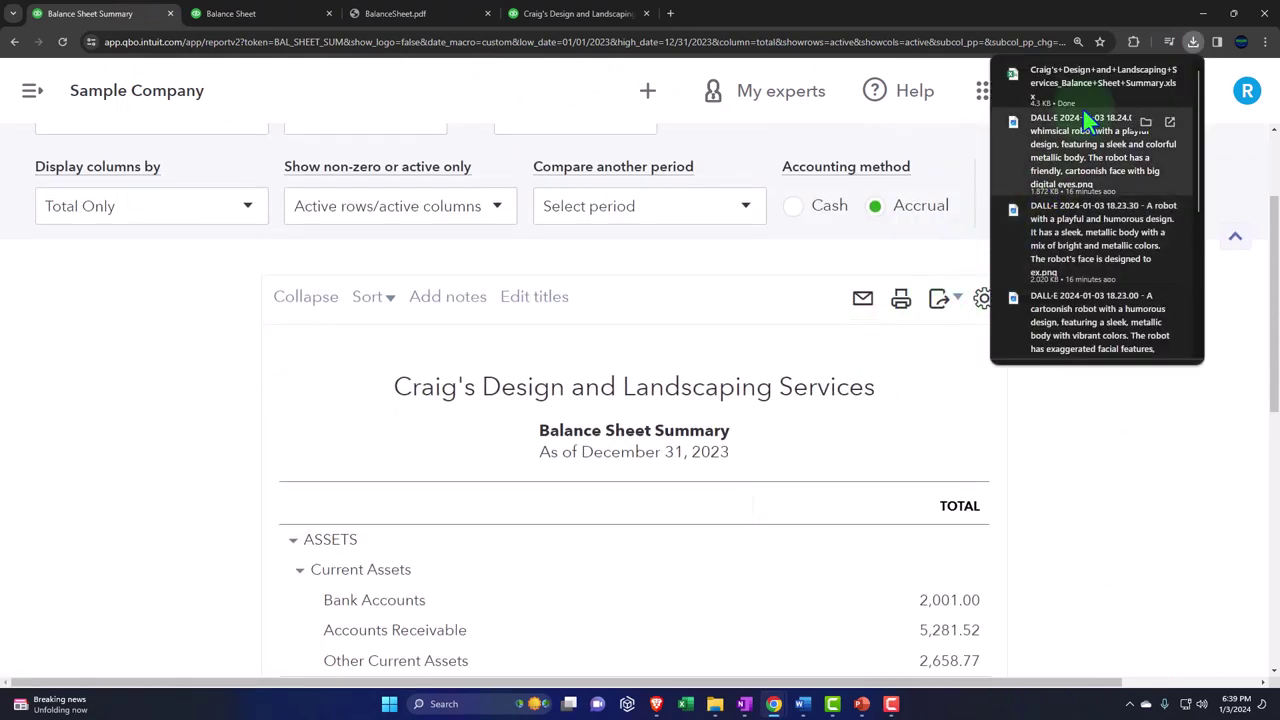
click(1072, 77)
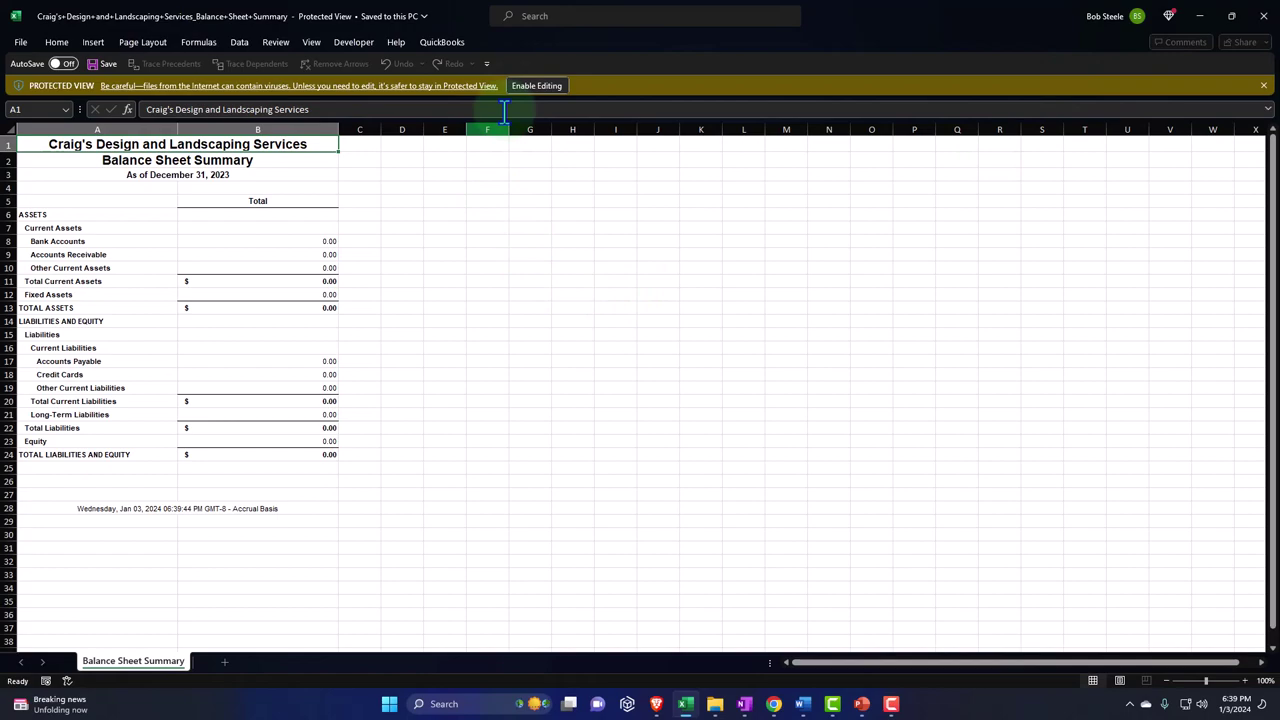
Enable editing in the exported summary workbook so real amounts like 23,436.29 total assets appear
click(524, 84)
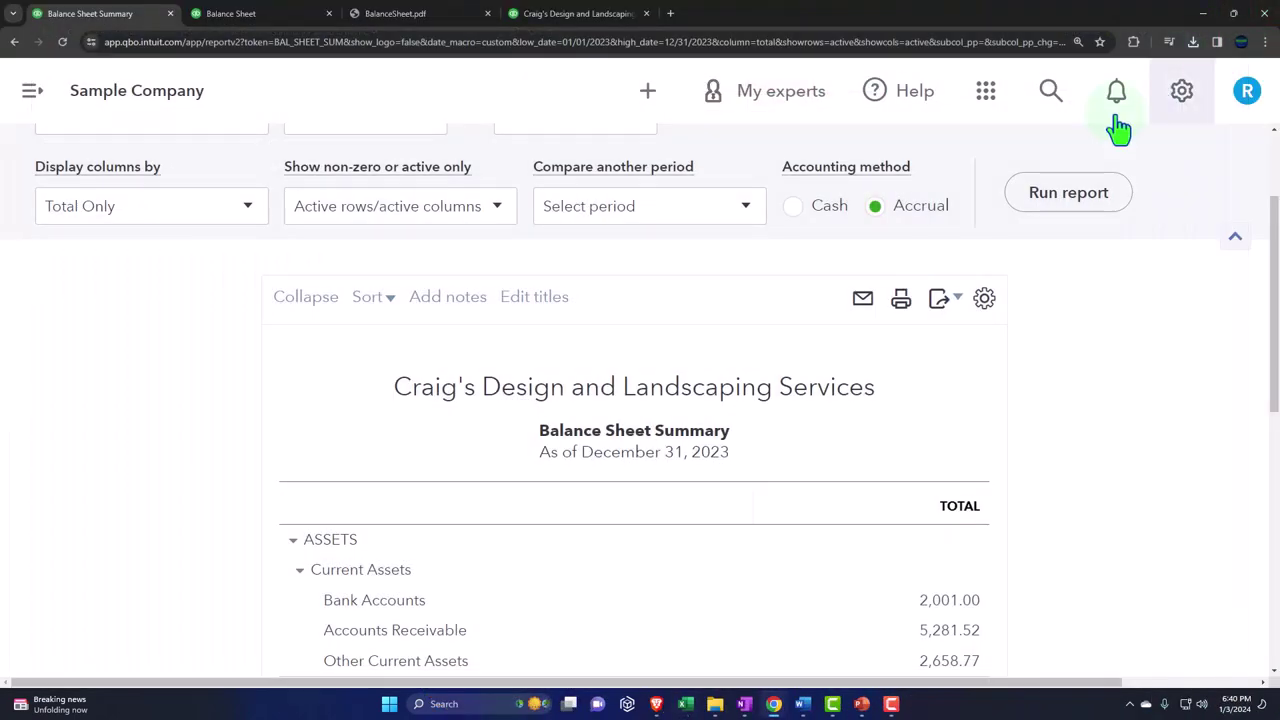
scroll(477, 517, down, 2)
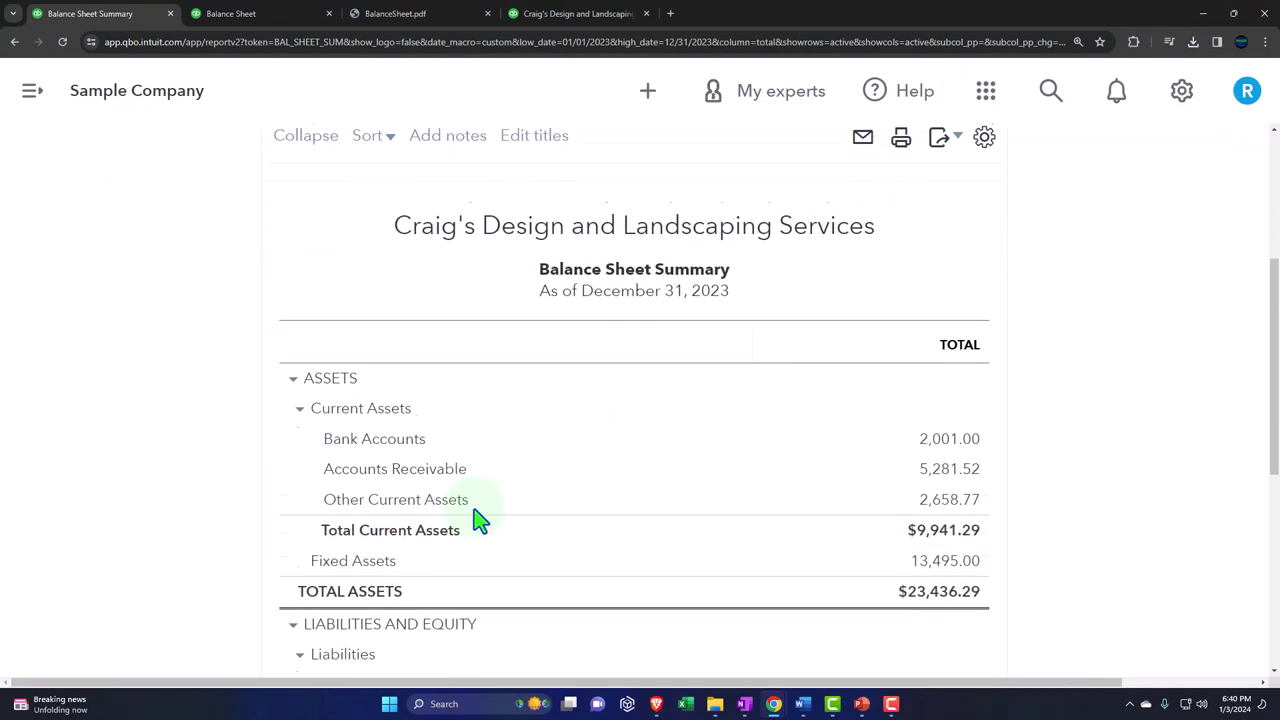
scroll(479, 519, down, 1)
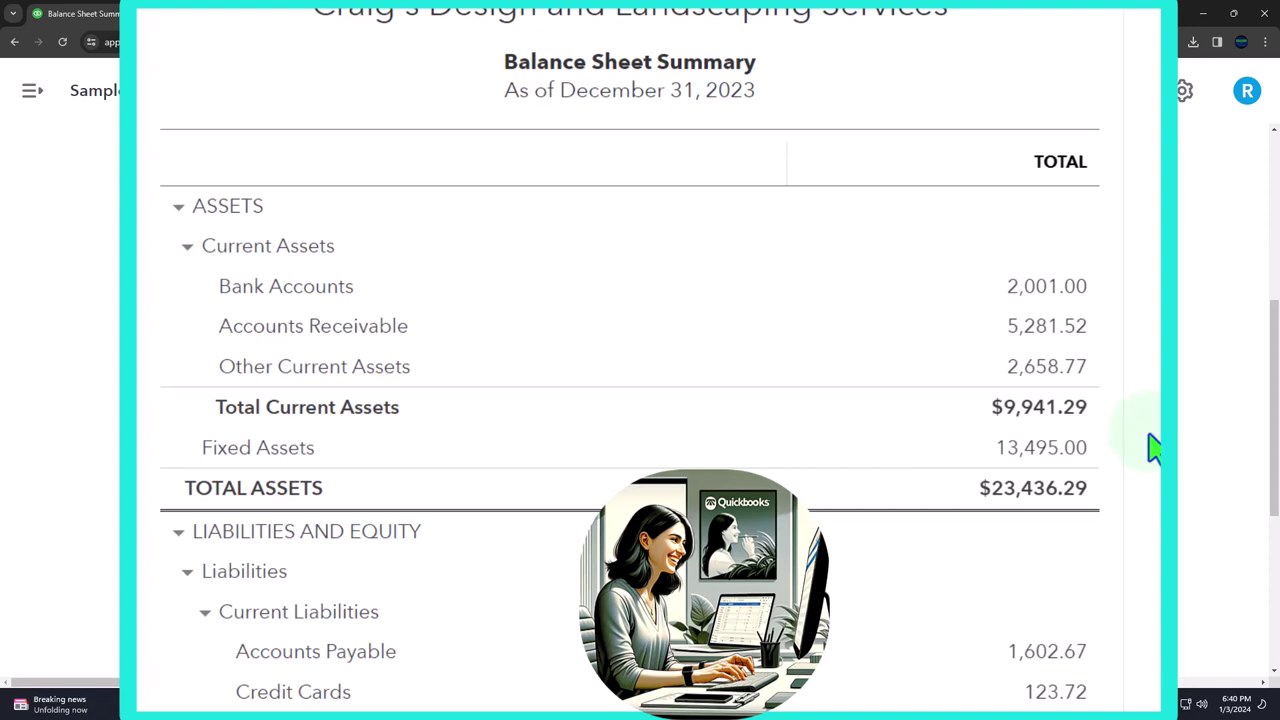
scroll(1152, 449, down, 1)
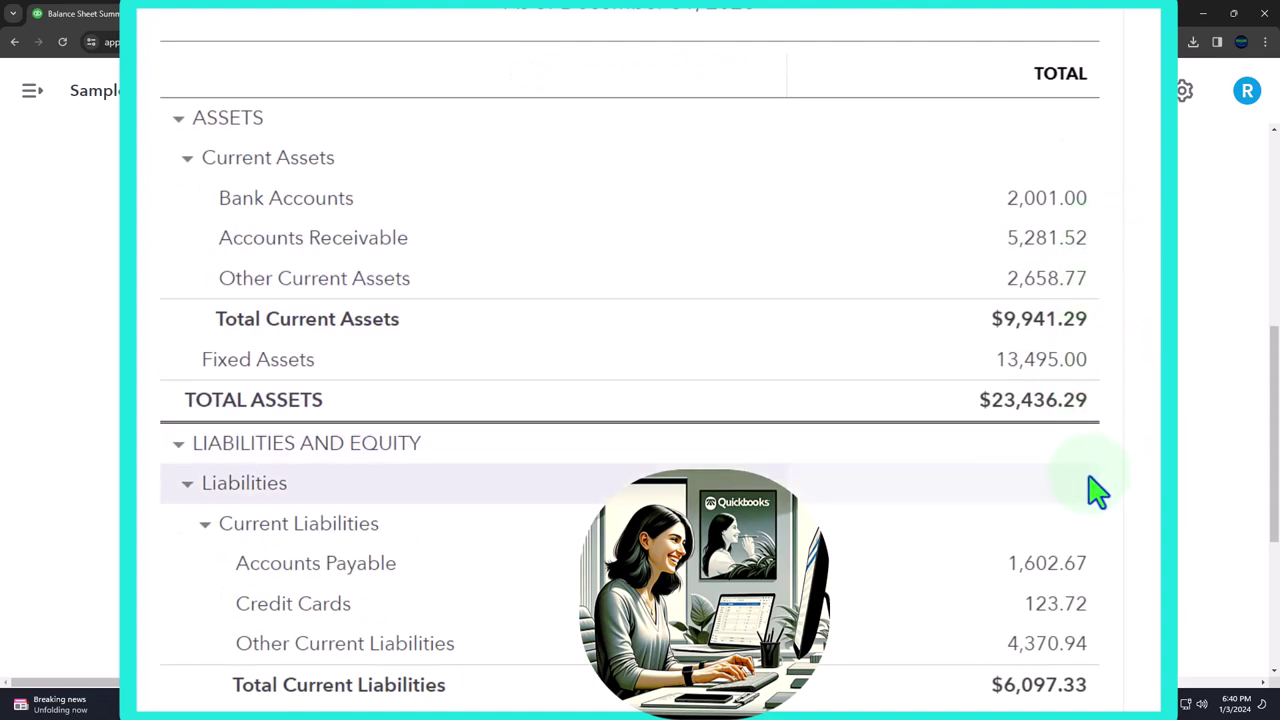
scroll(1097, 490, down, 2)
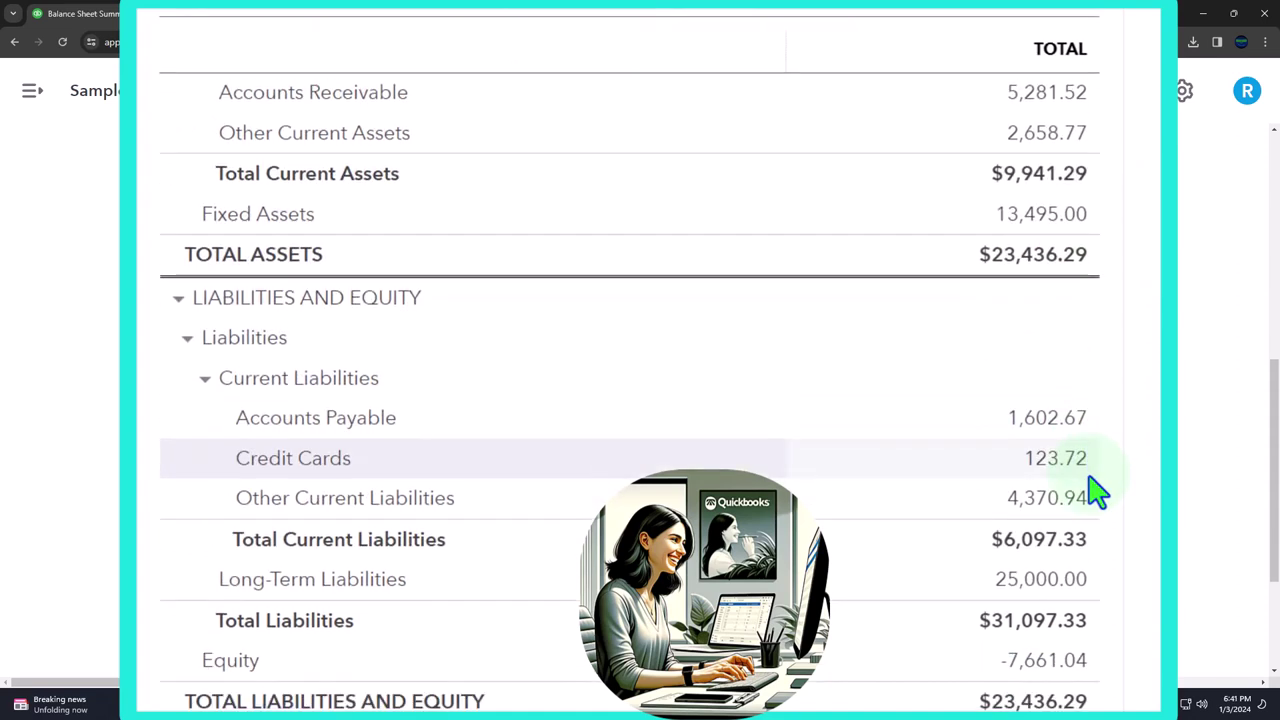
scroll(1097, 490, down, 2)
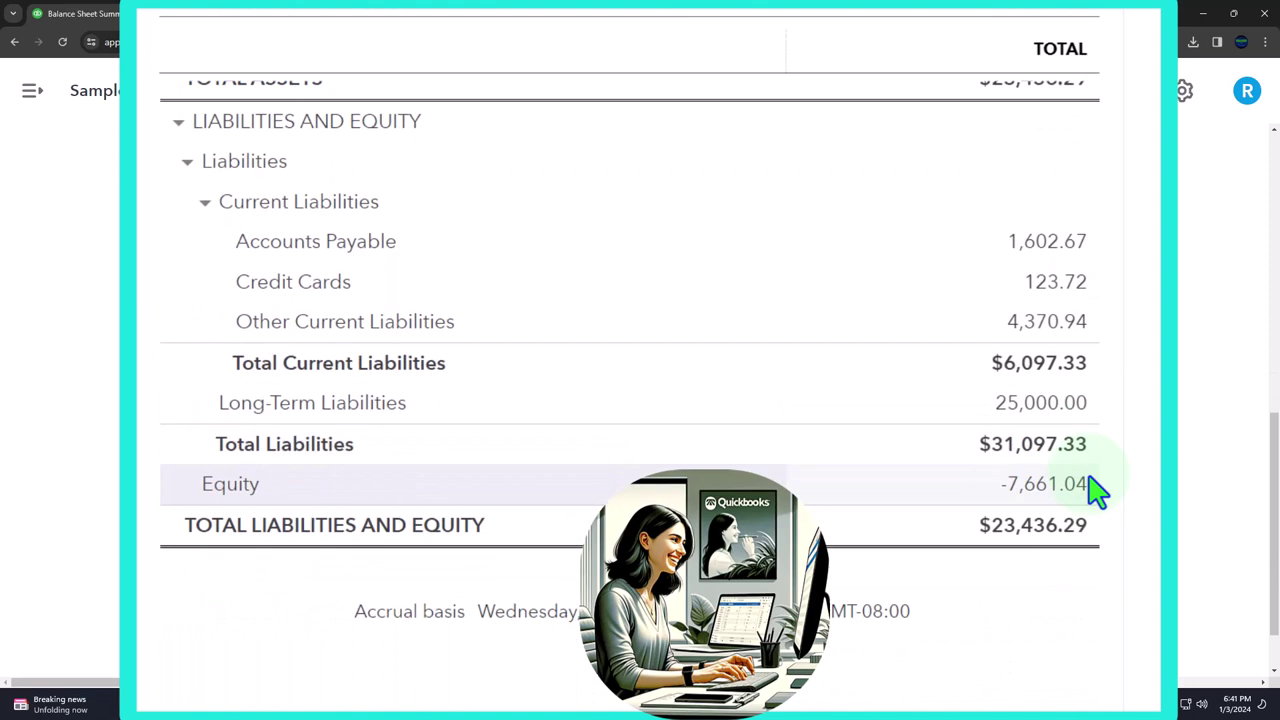
scroll(1097, 490, up, 2)
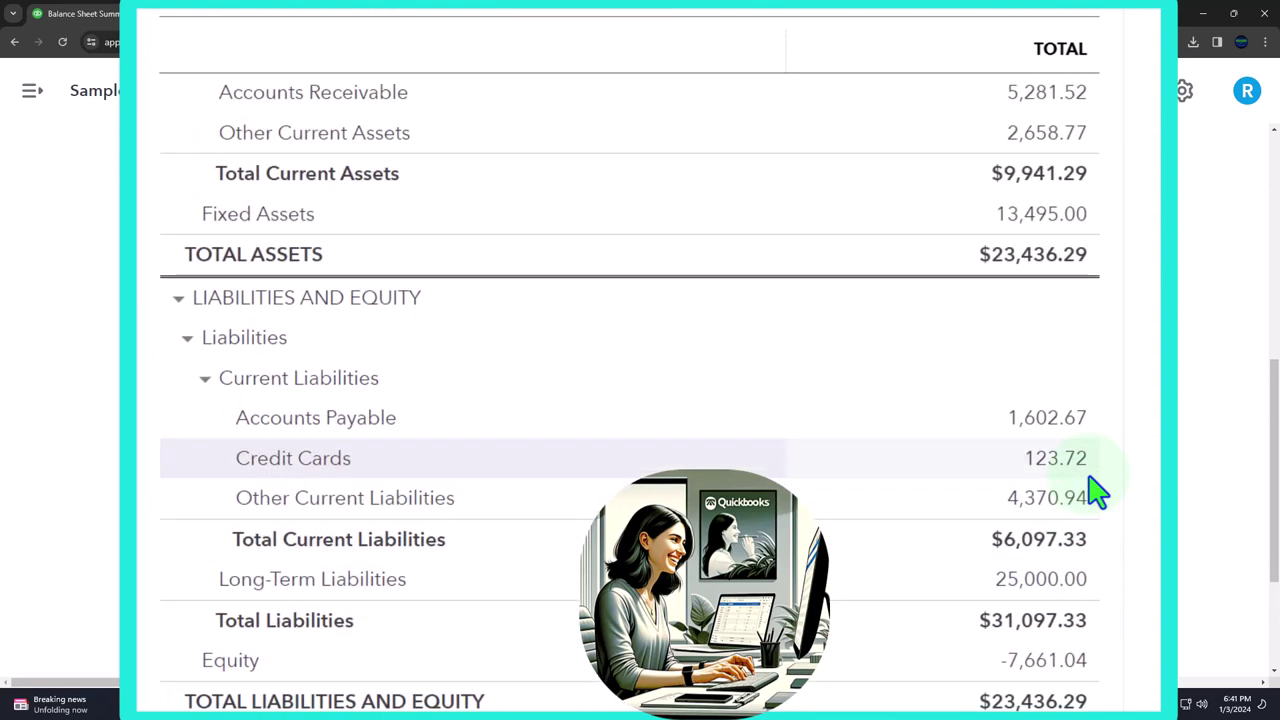
scroll(1097, 490, up, 2)
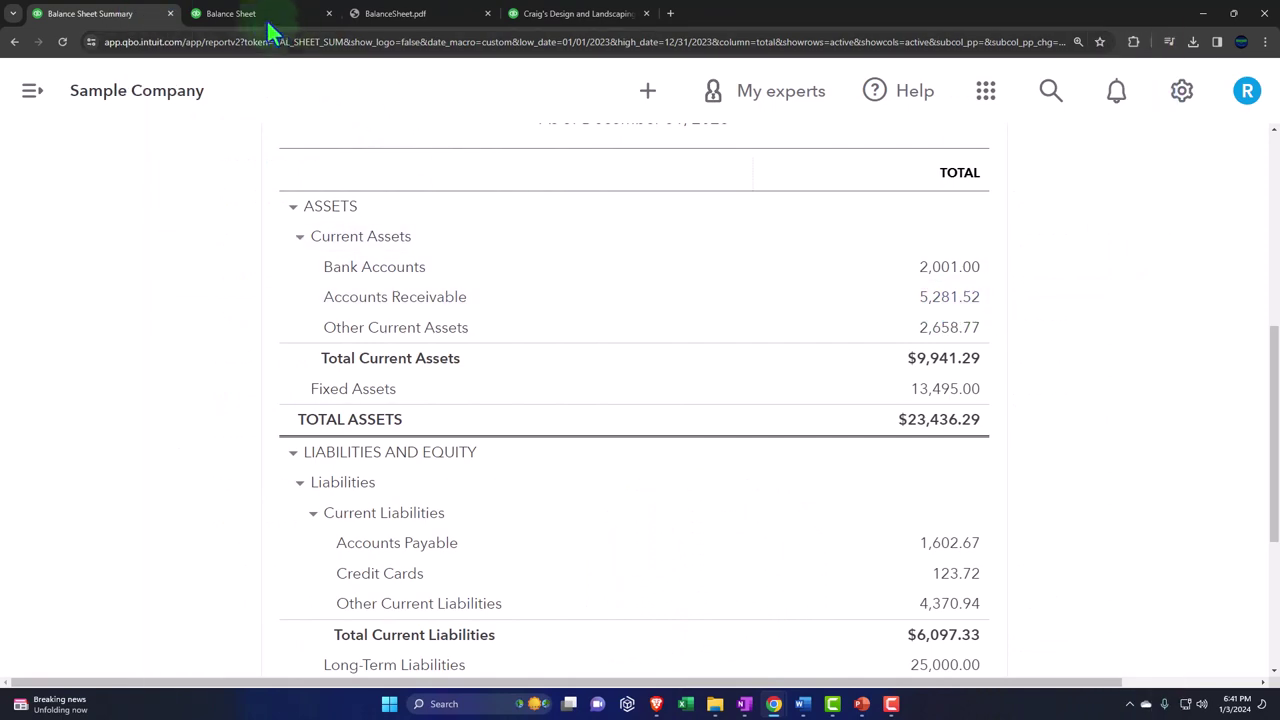
Return to the detailed Balance Sheet, dismiss the feedback survey, and review Checking 1,201.00 and Savings 800.00
click(258, 18)
click(1050, 134)
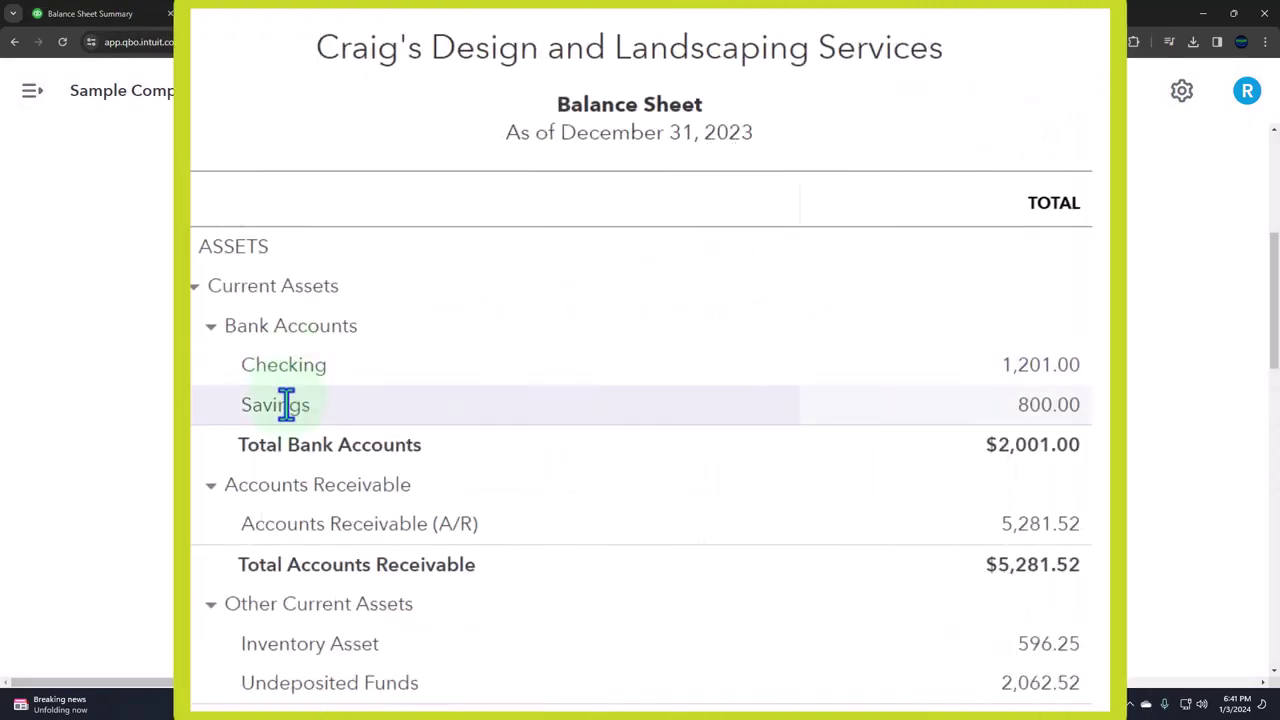
scroll(286, 404, down, 2)
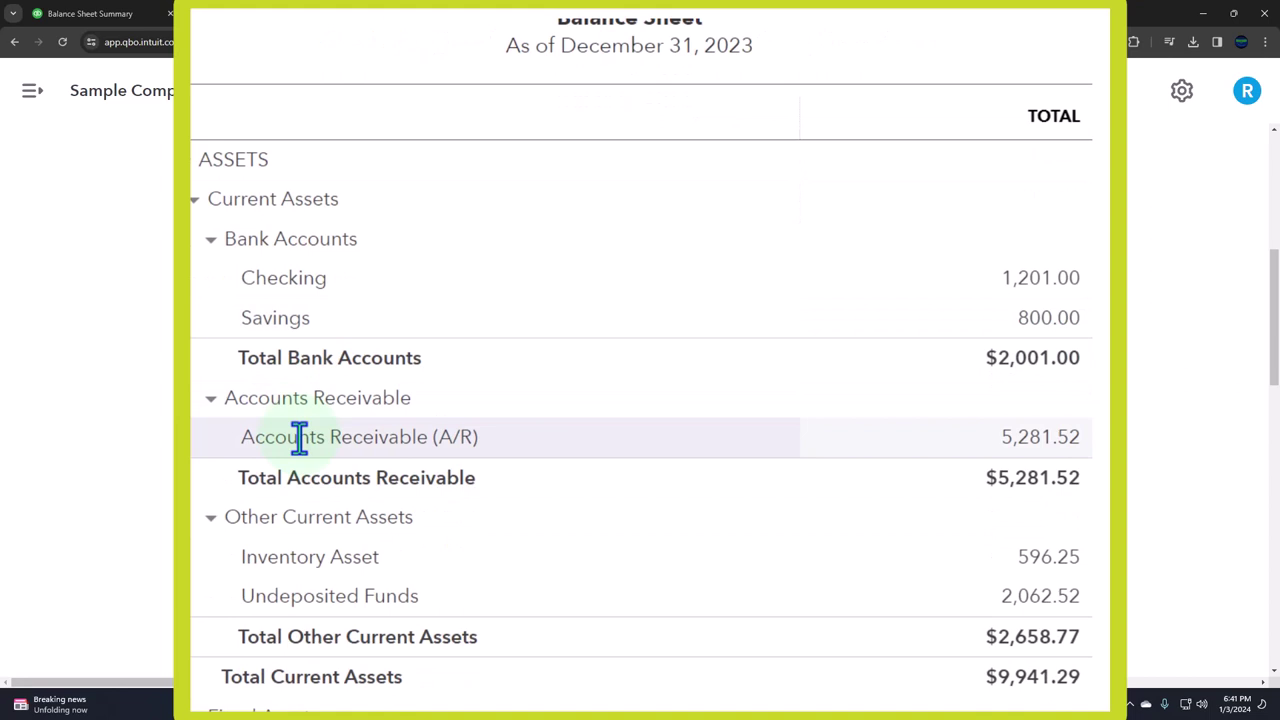
scroll(299, 437, up, 3)
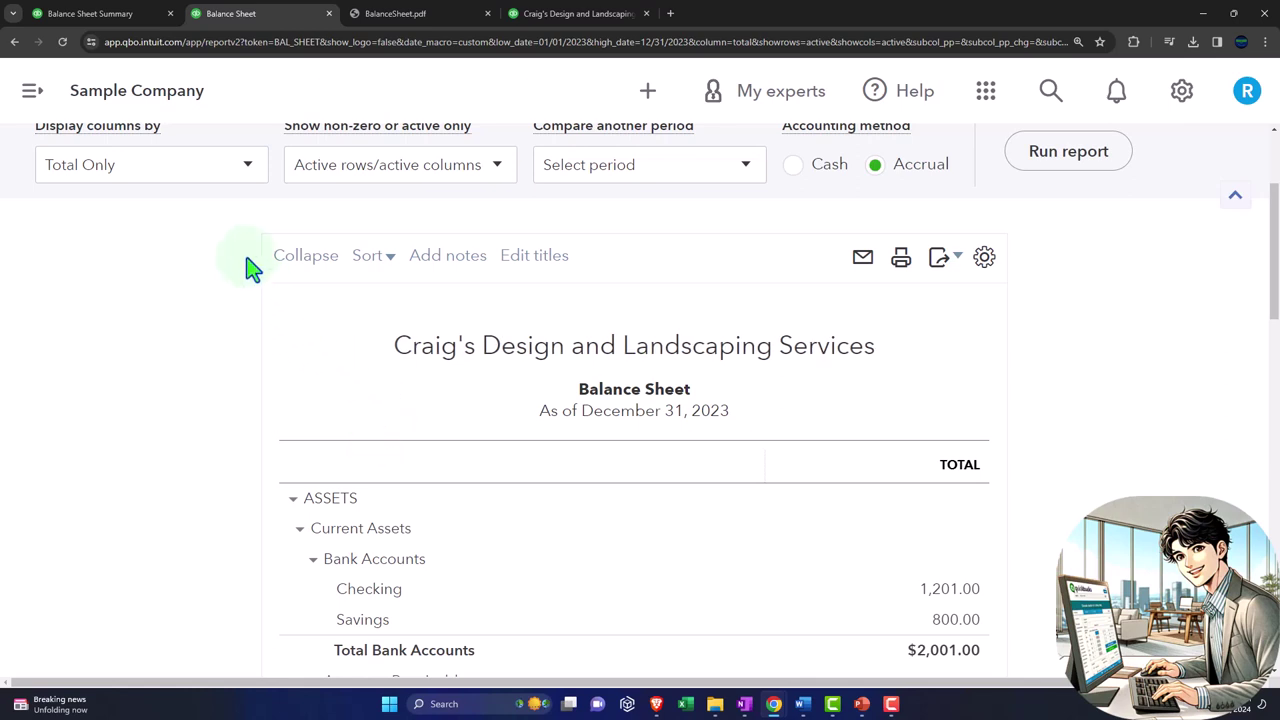
click(131, 20)
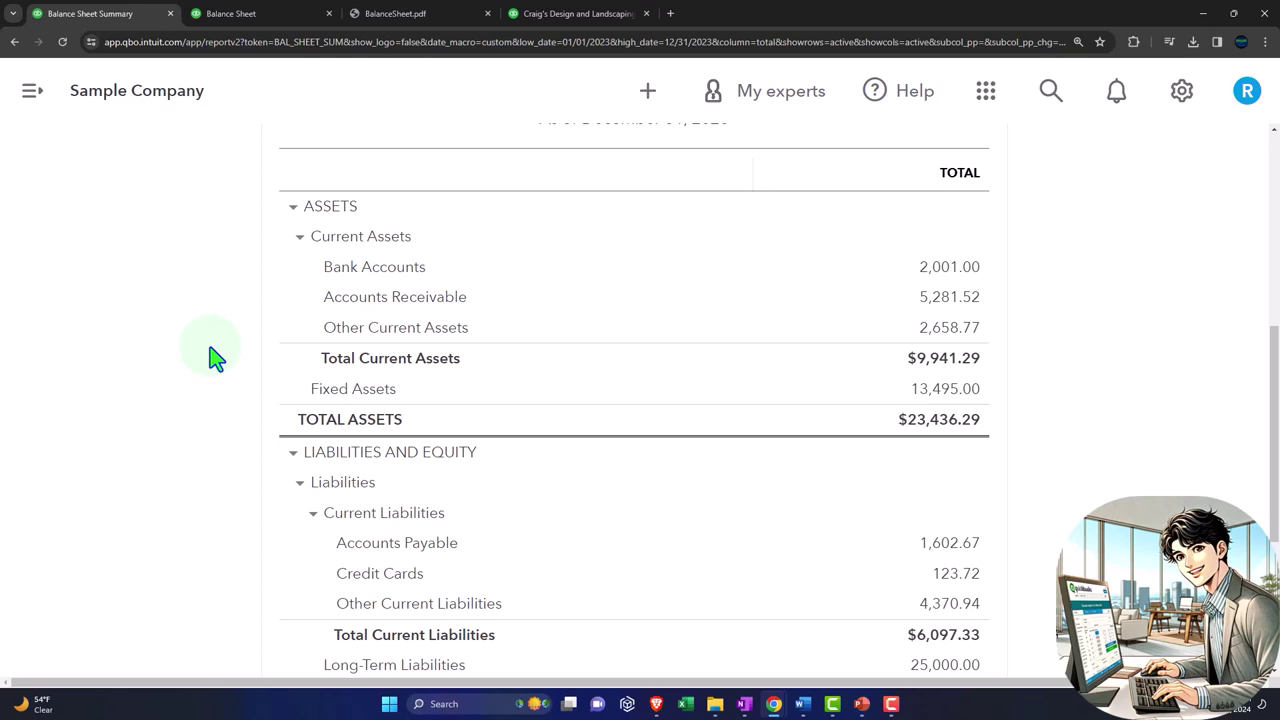
scroll(216, 358, up, 1)
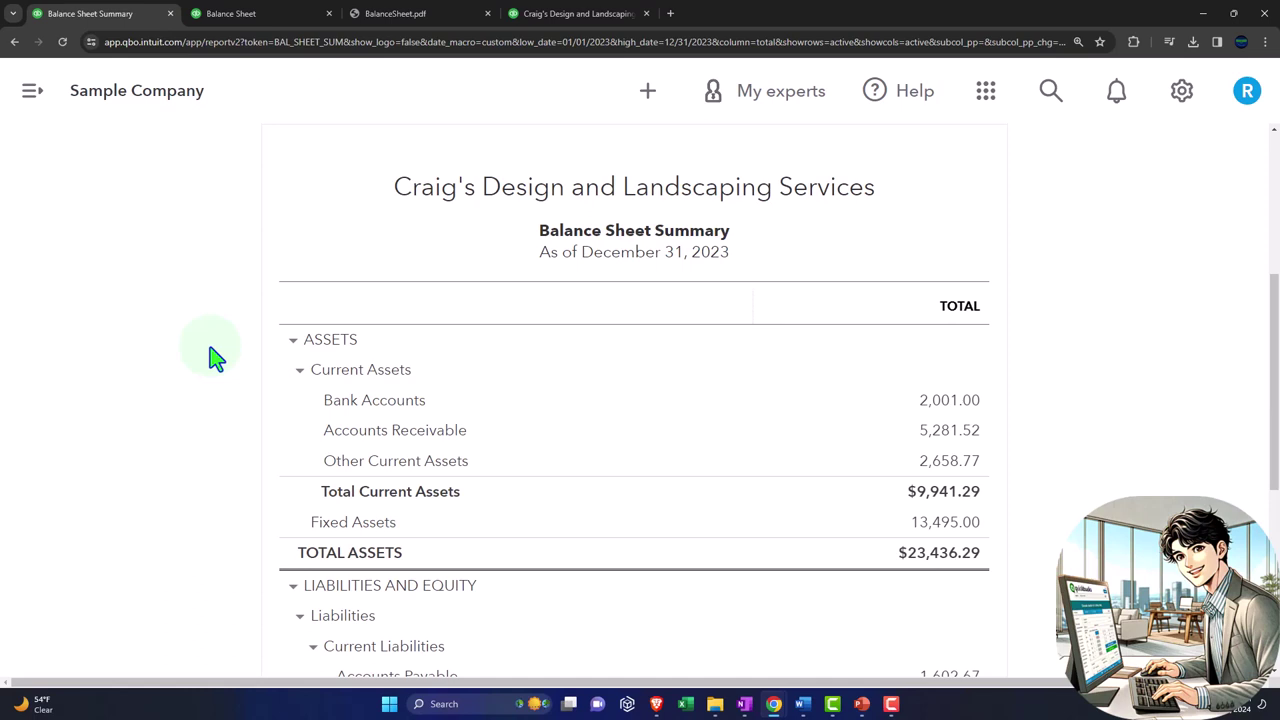
scroll(216, 358, up, 2)
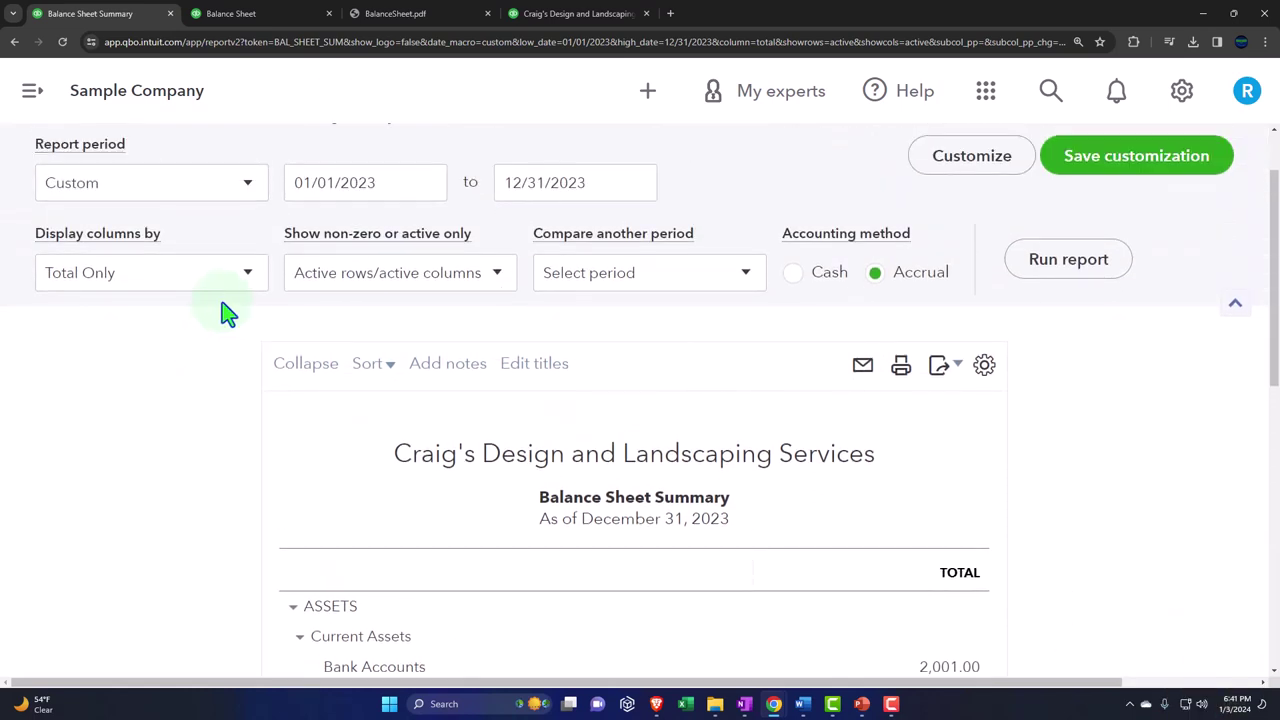
click(250, 285)
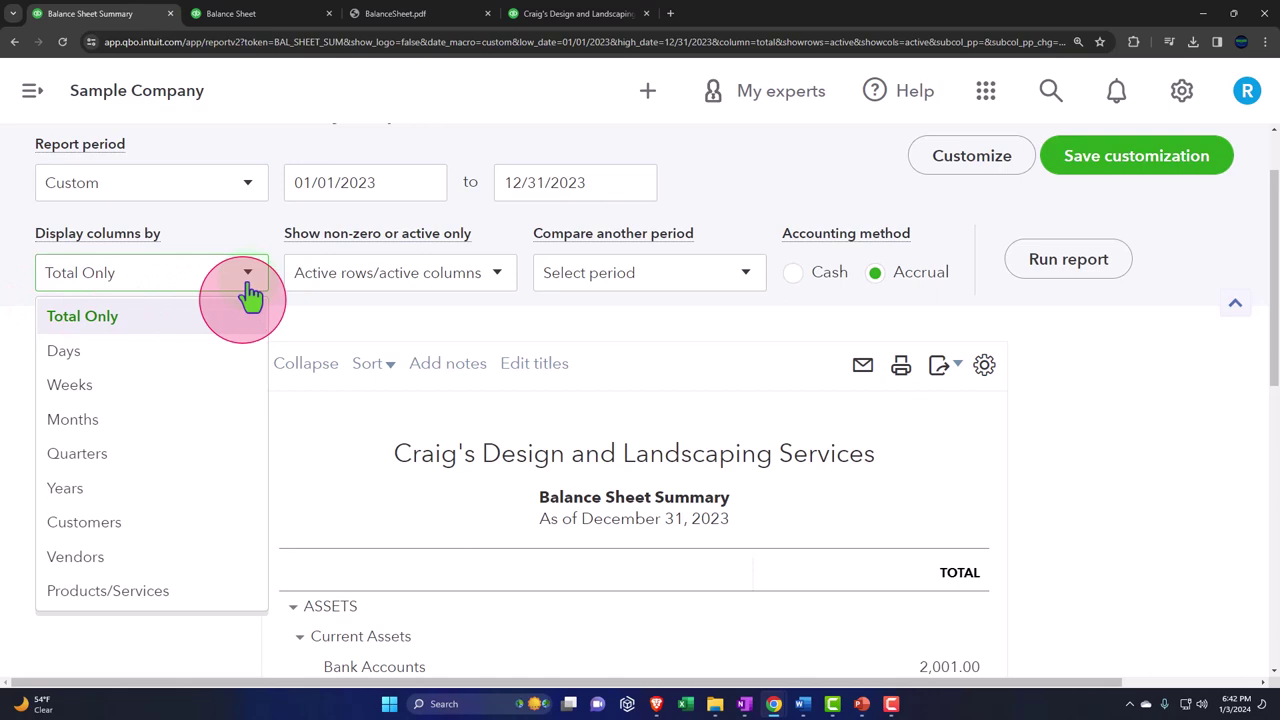
click(155, 455)
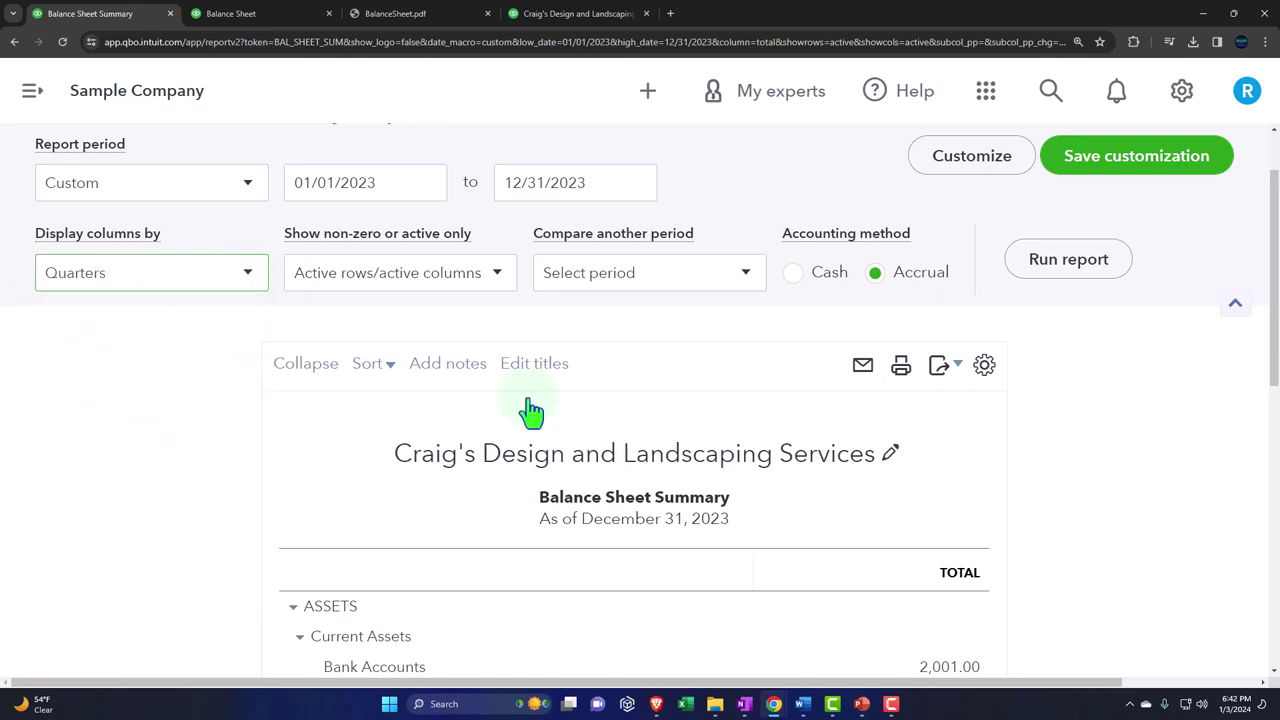
click(1032, 278)
scroll(985, 355, down, 1)
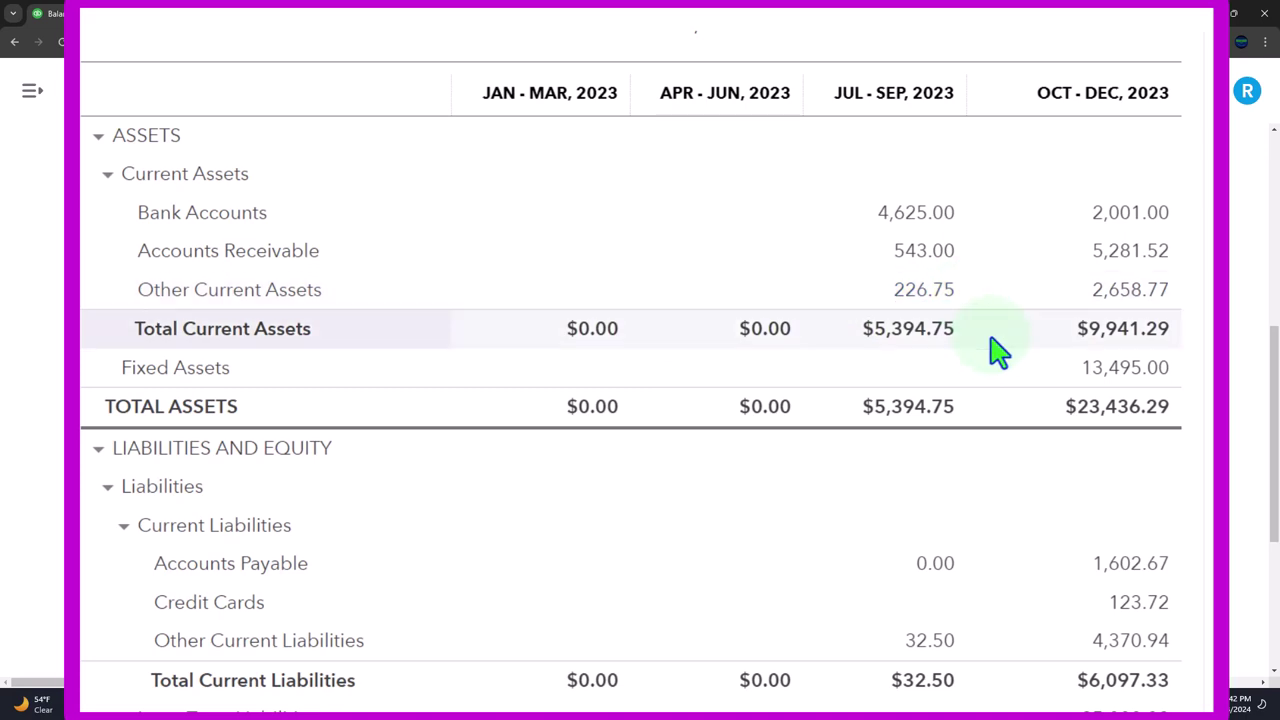
scroll(1000, 350, down, 2)
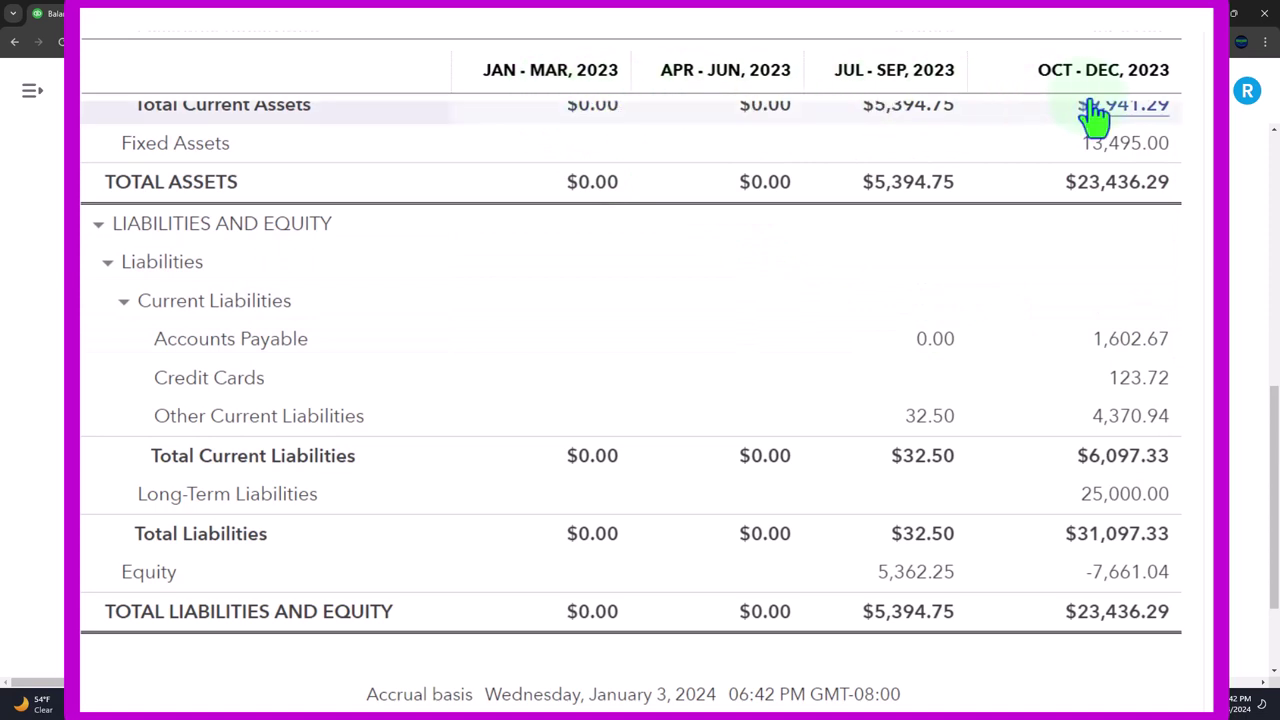
scroll(1203, 237, up, 3)
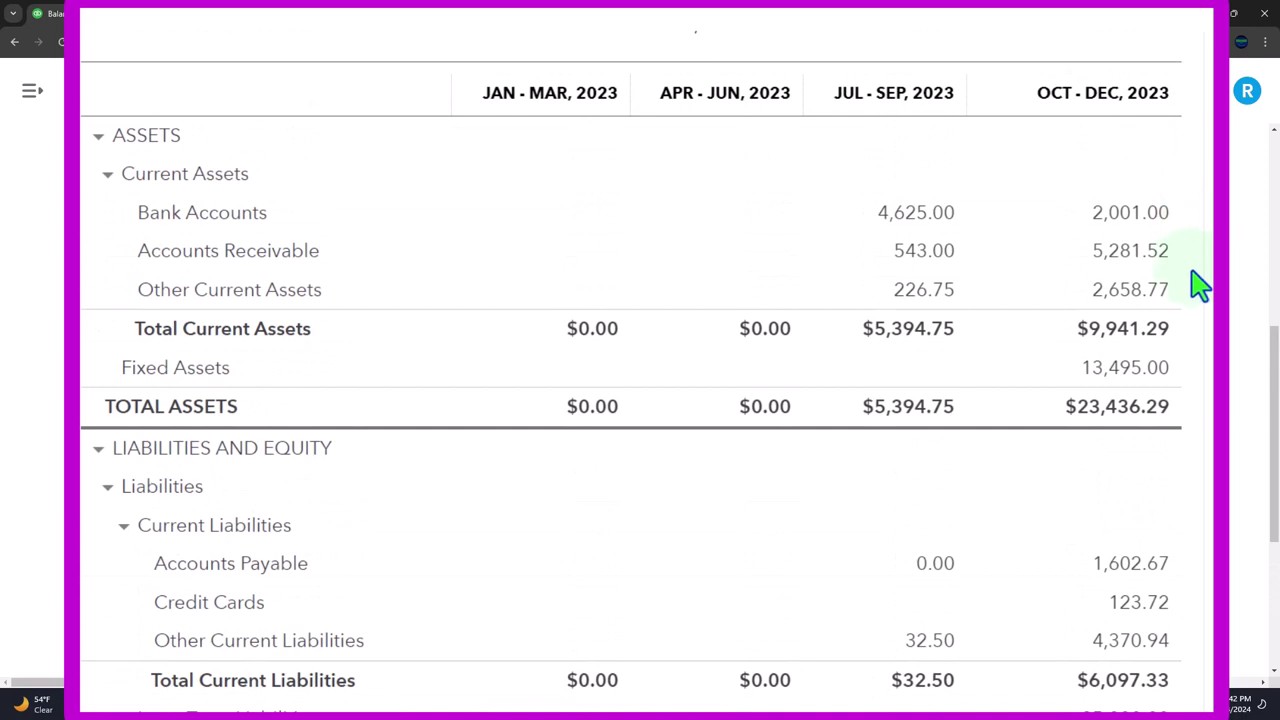
scroll(1200, 285, down, 2)
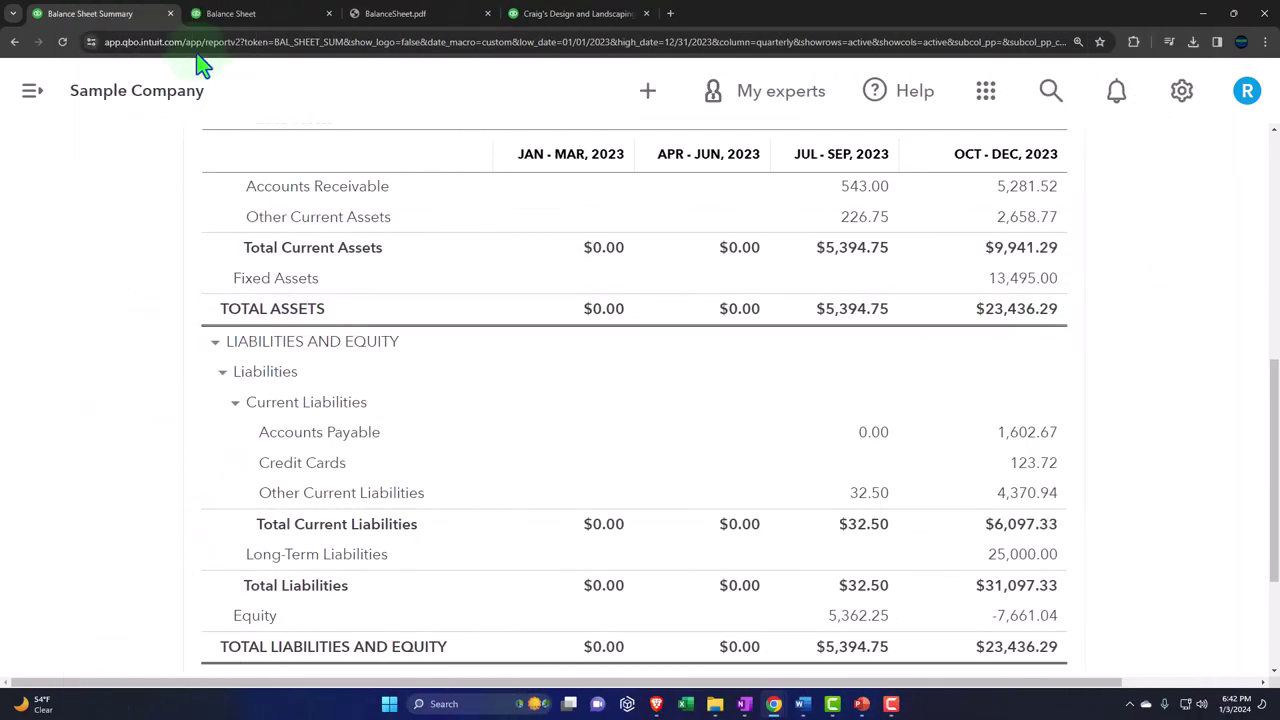
Collapse the Bank Accounts, Accounts Receivable and Other Current Assets groups to their totals
click(230, 13)
scroll(243, 320, down, 3)
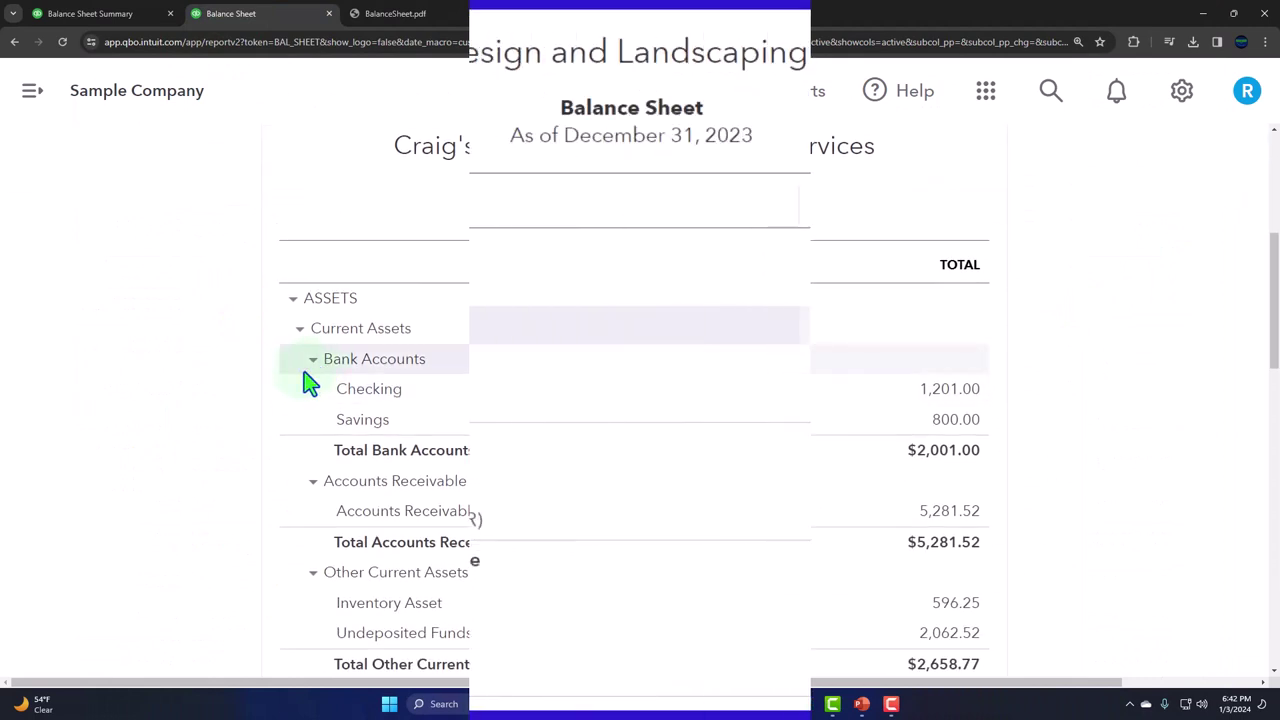
click(313, 360)
click(220, 366)
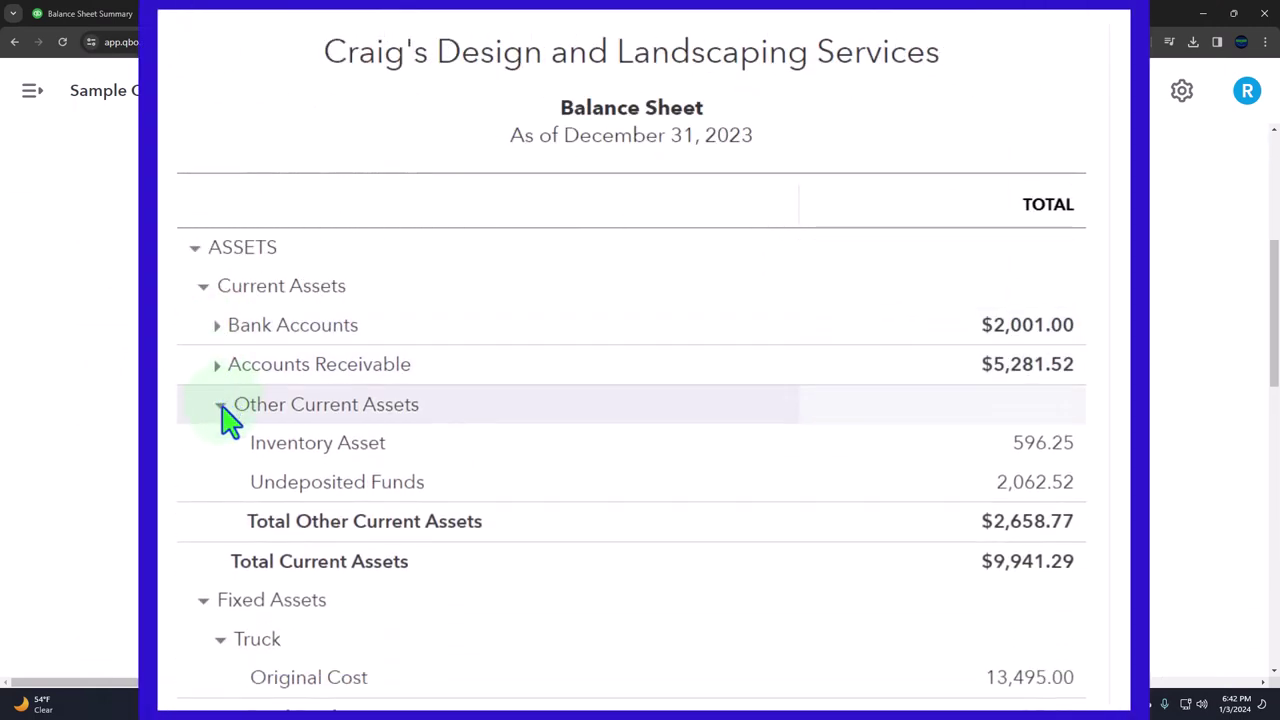
click(221, 405)
Collapse Current Liabilities ($6,097.33) and Long-Term Liabilities ($25,000.00) to single totals
scroll(217, 403, down, 1)
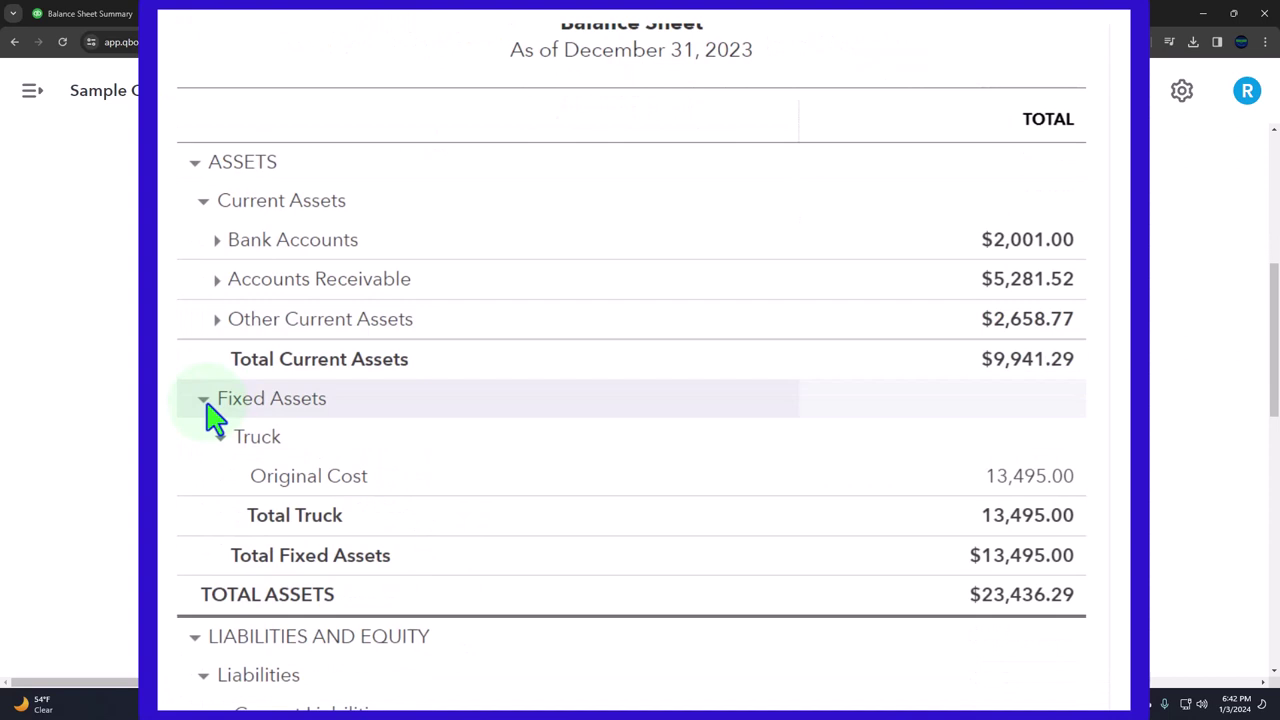
scroll(210, 415, down, 2)
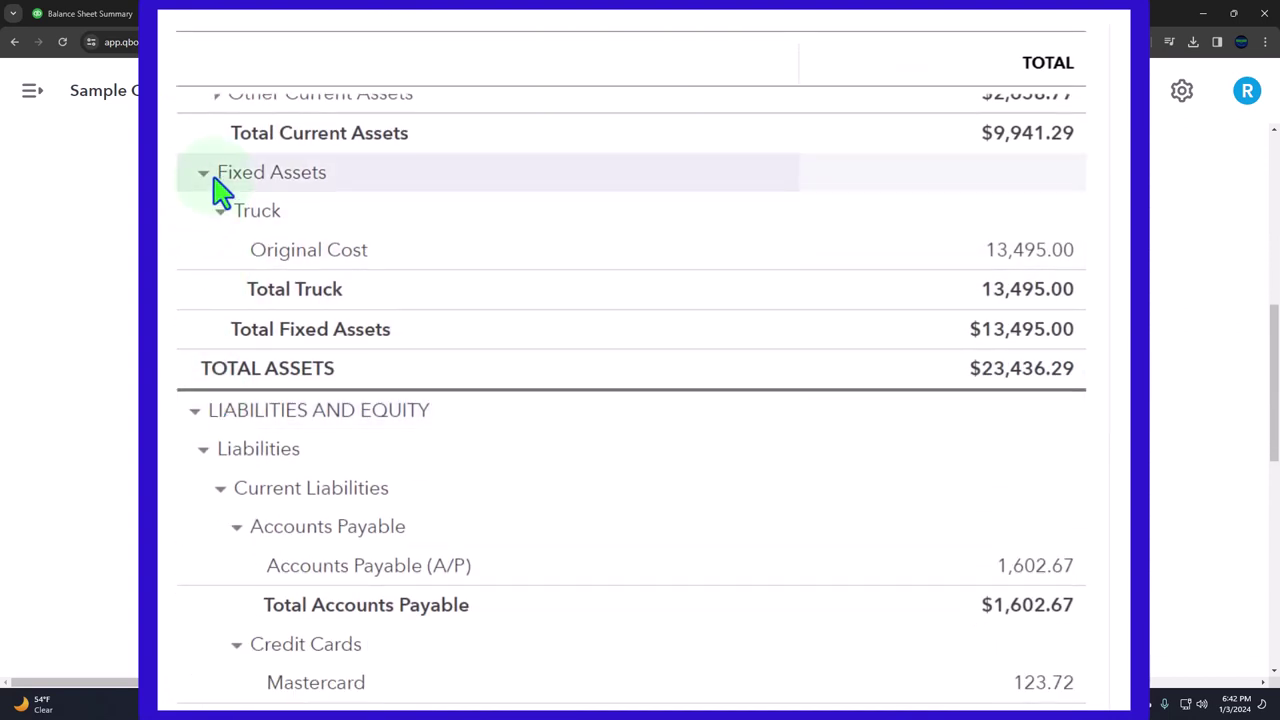
scroll(229, 409, down, 1)
click(221, 405)
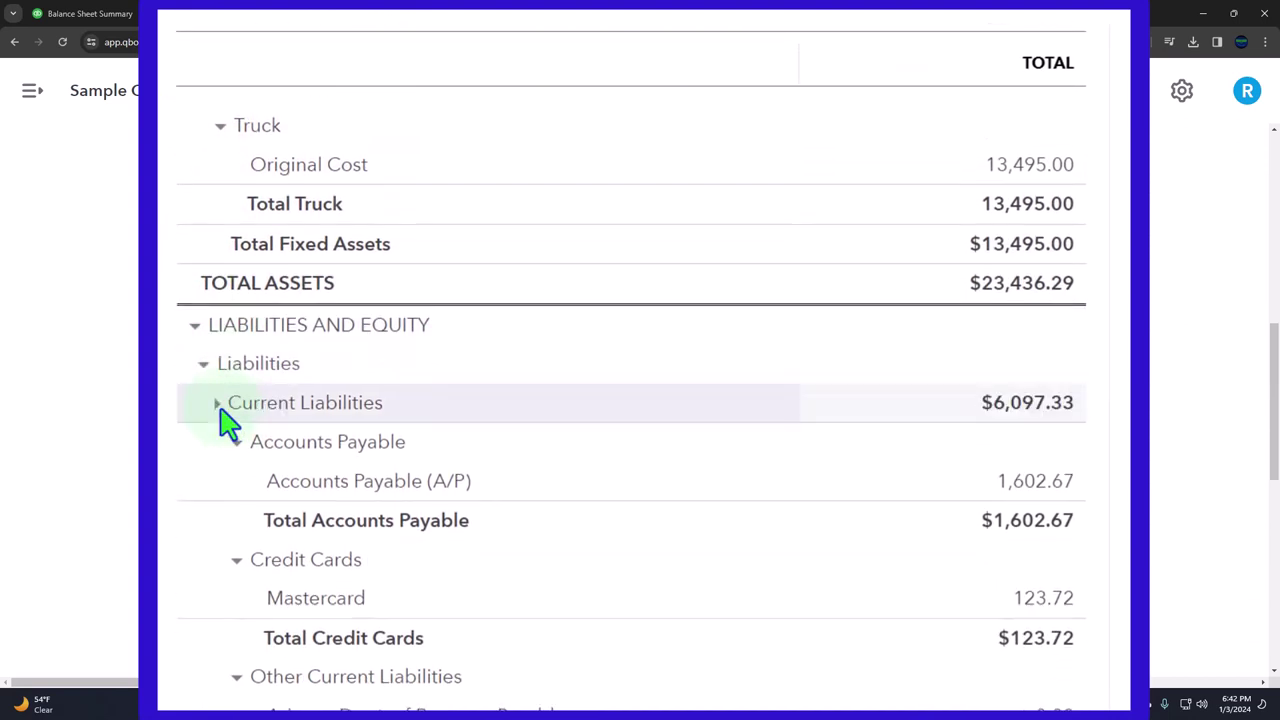
click(220, 443)
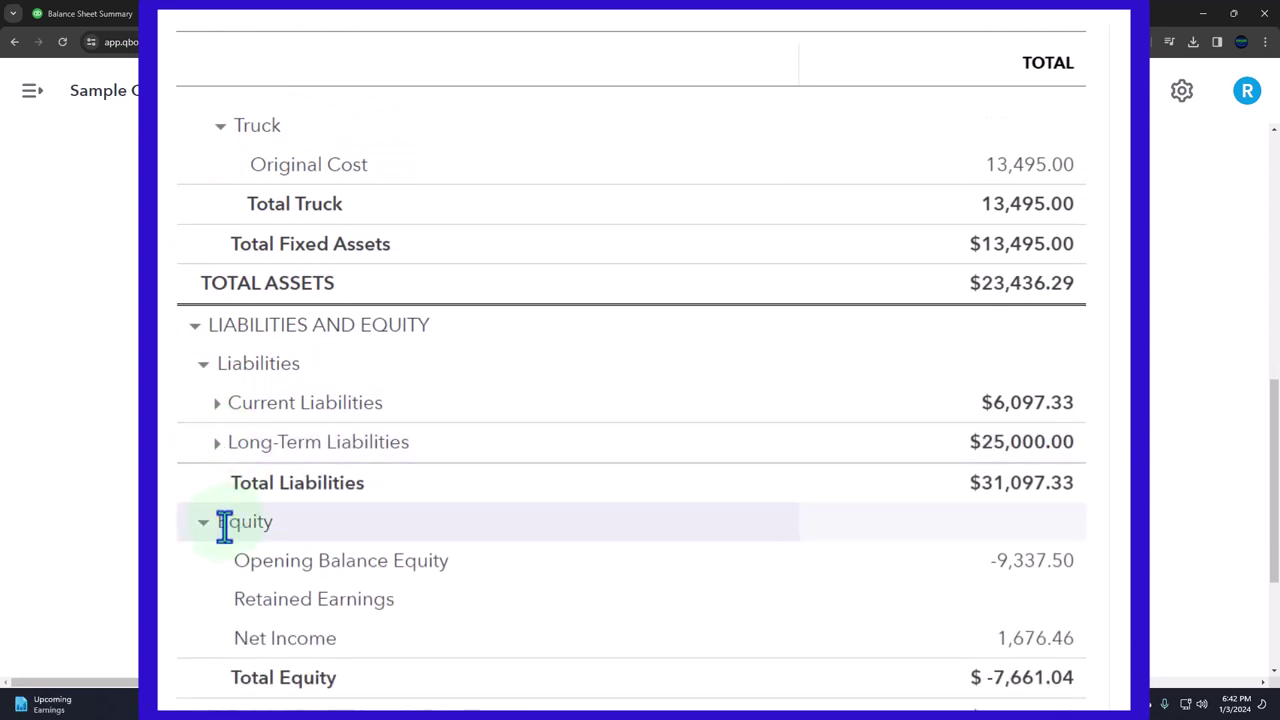
scroll(229, 543, up, 2)
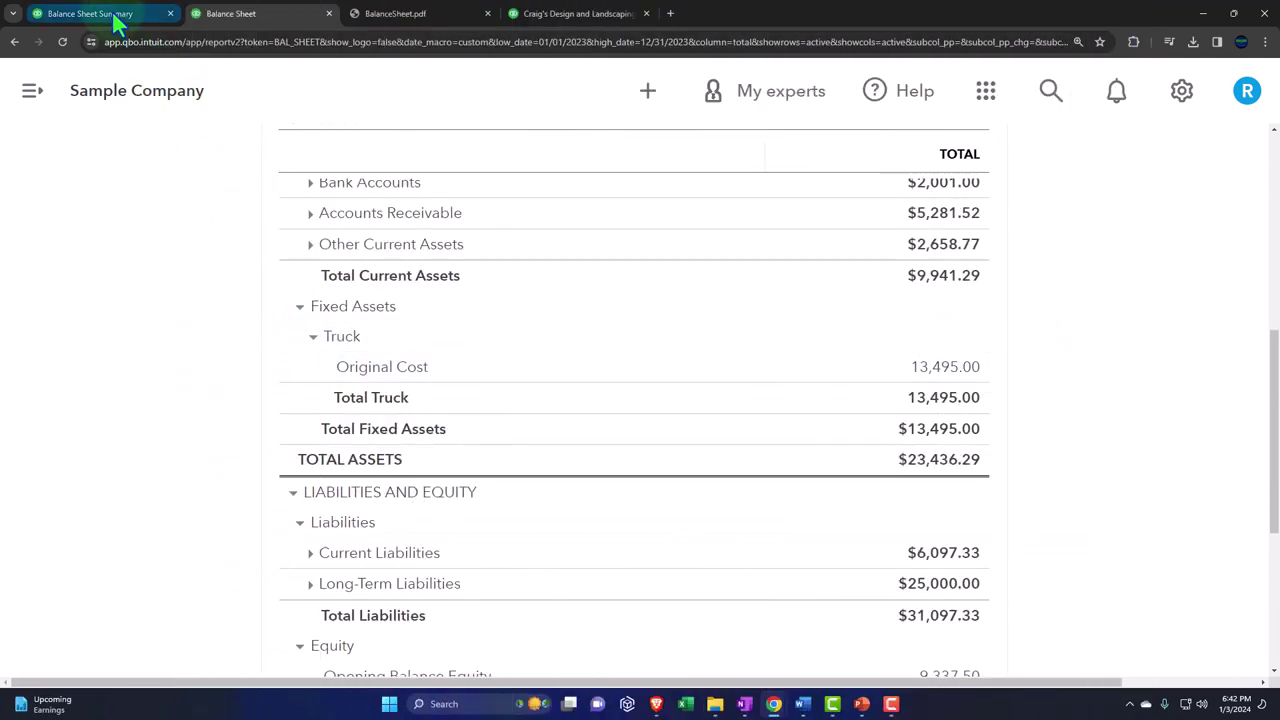
Set the Balance Sheet Summary's Display columns by to Total Only and rerun it
click(71, 14)
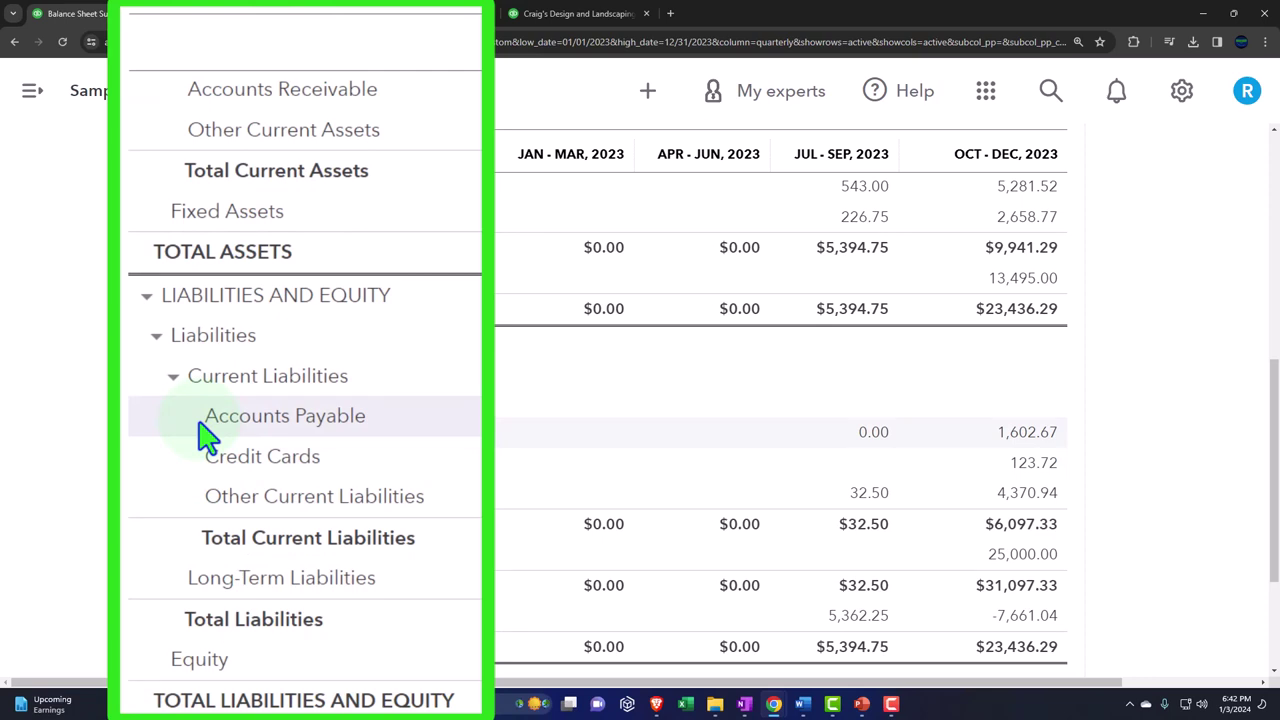
scroll(255, 445, up, 3)
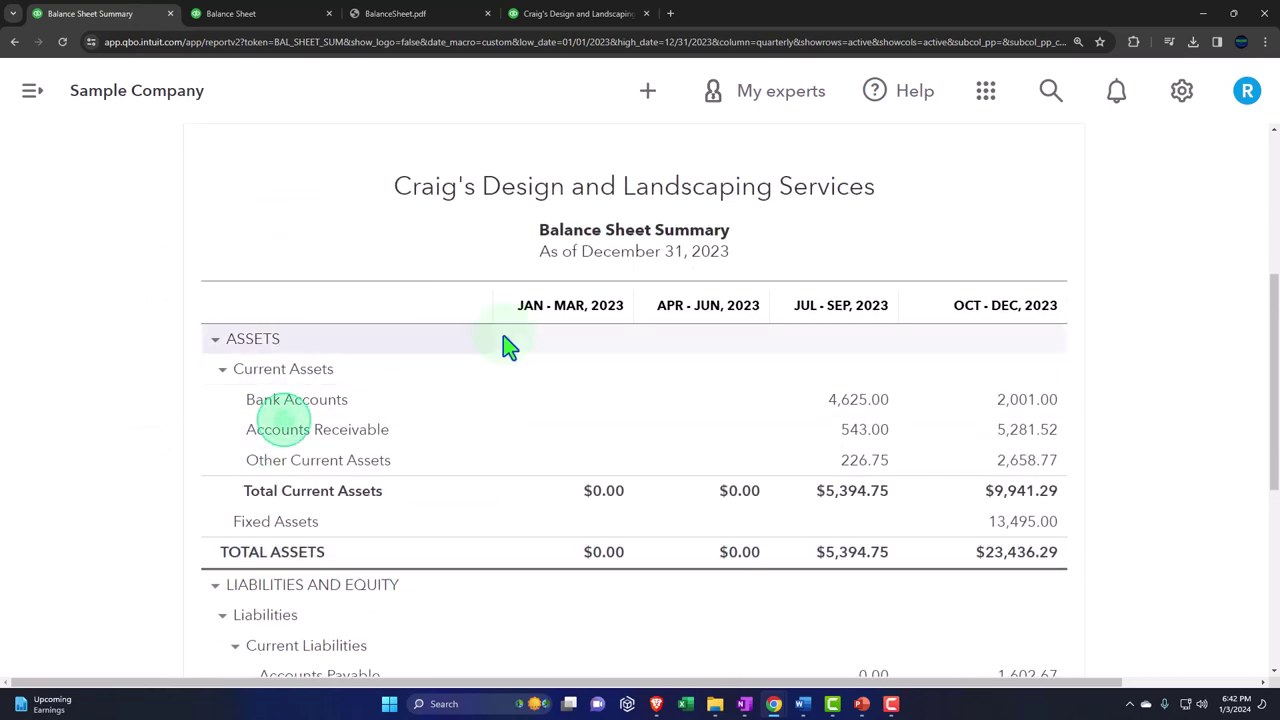
scroll(543, 366, up, 3)
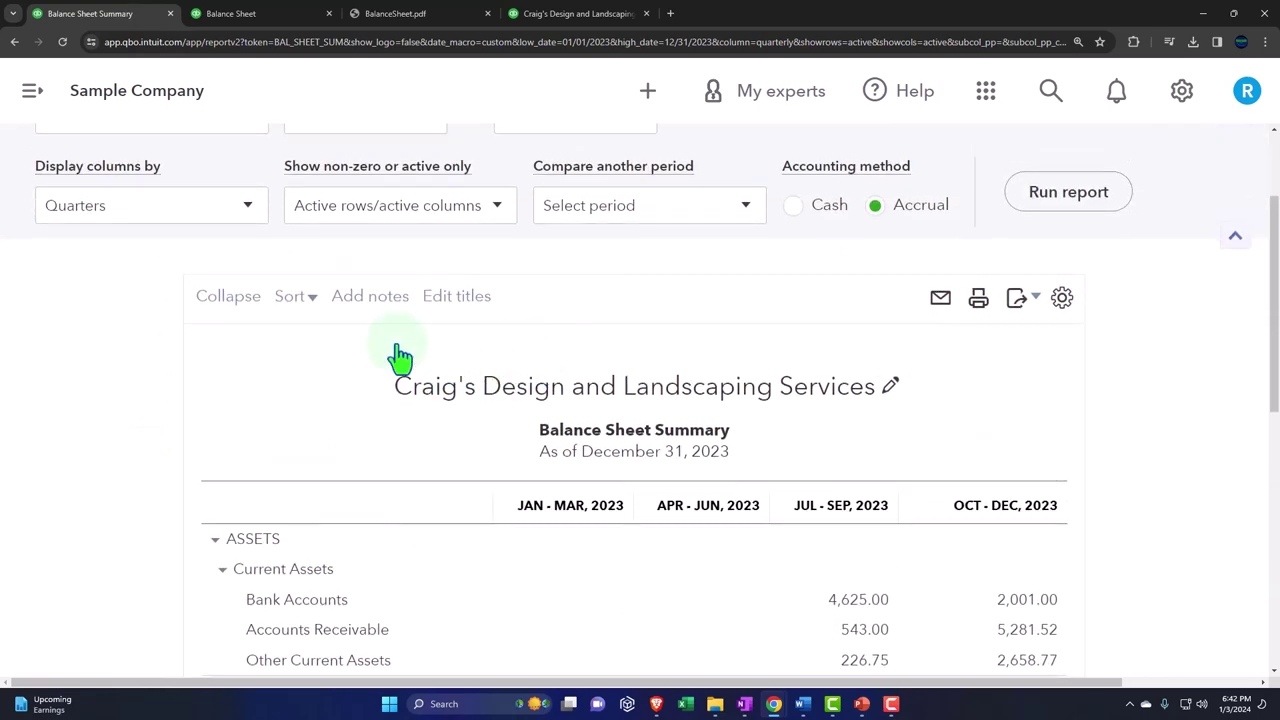
click(249, 208)
click(156, 254)
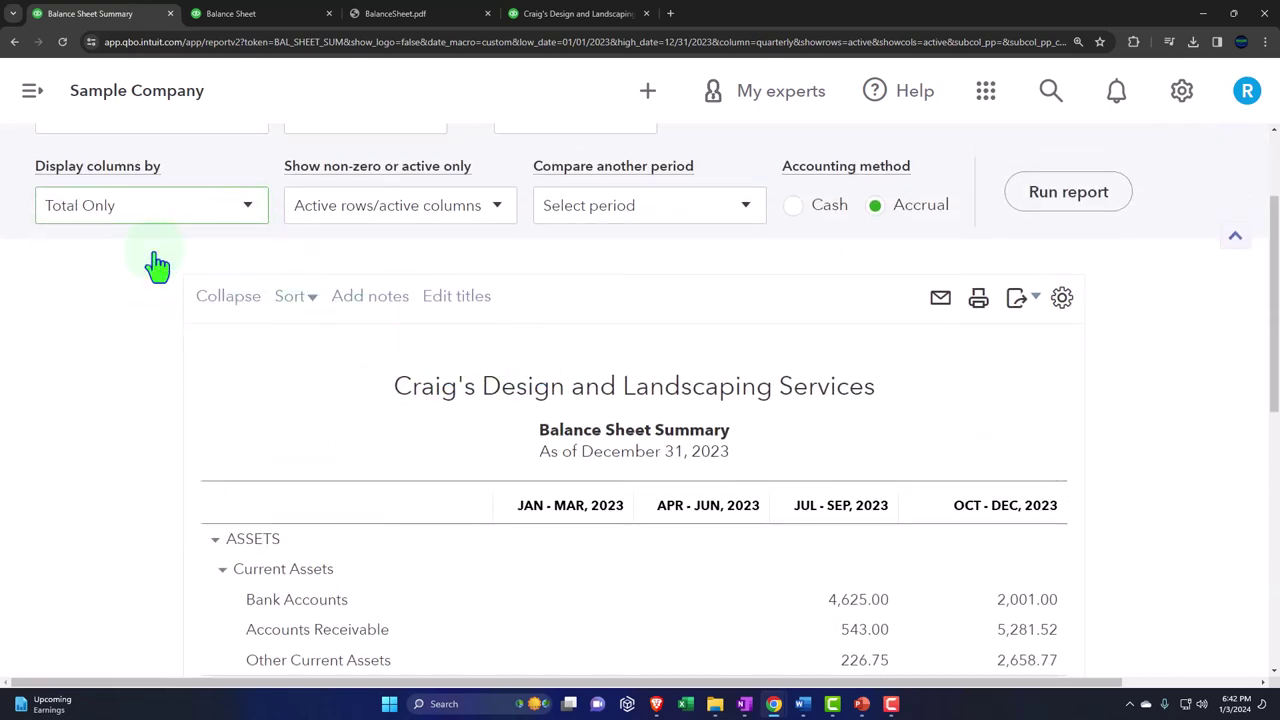
click(1088, 200)
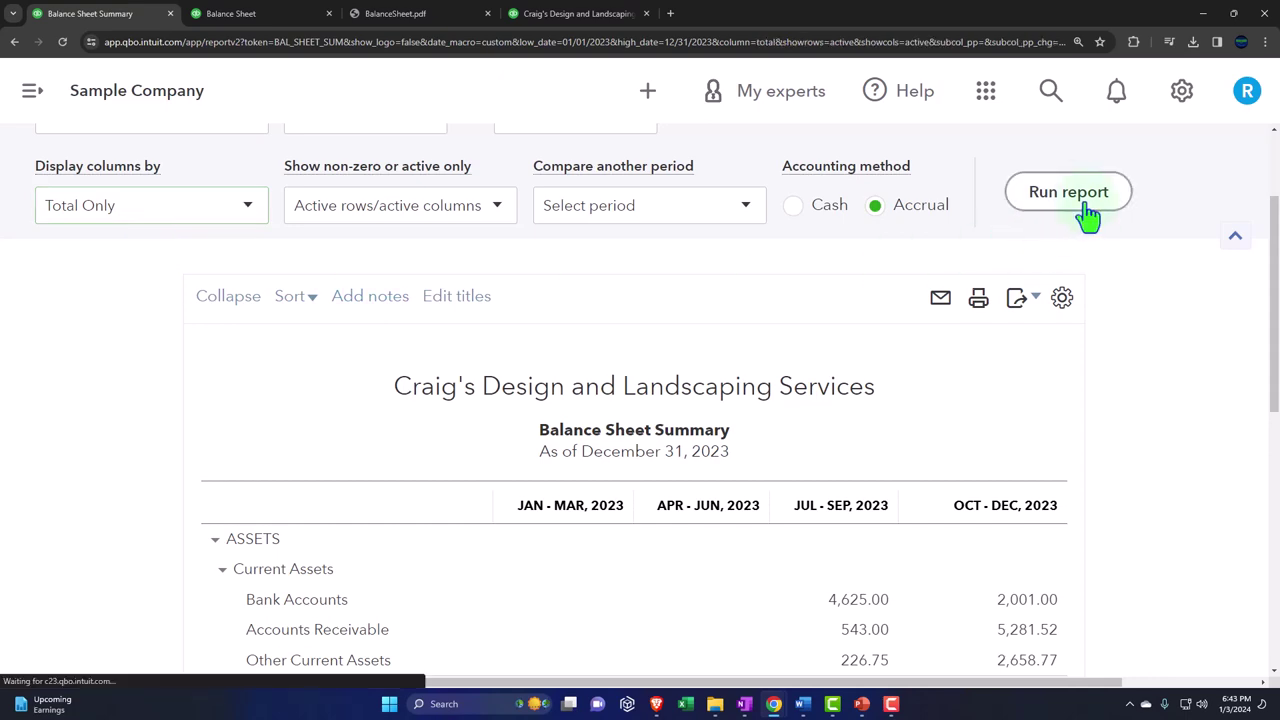
Change the report start date to 12/01/2023 and rerun it
scroll(640, 450, up, 3)
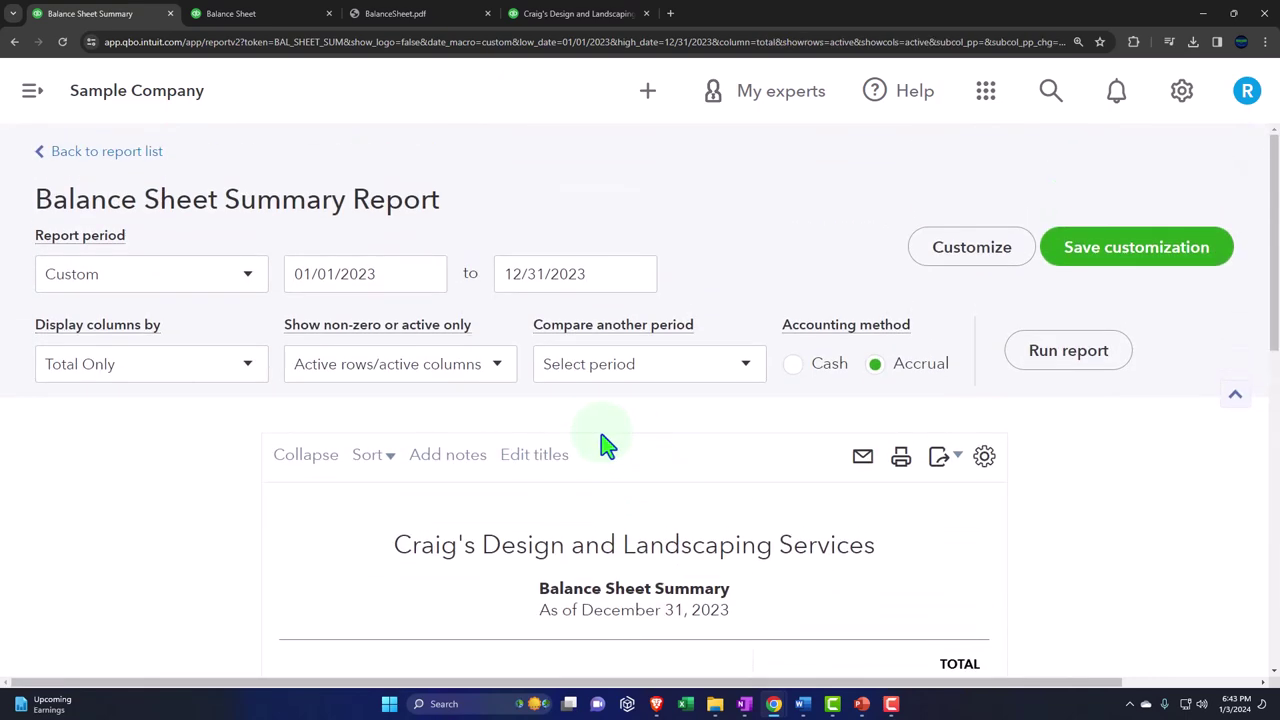
click(497, 366)
scroll(230, 490, down, 4)
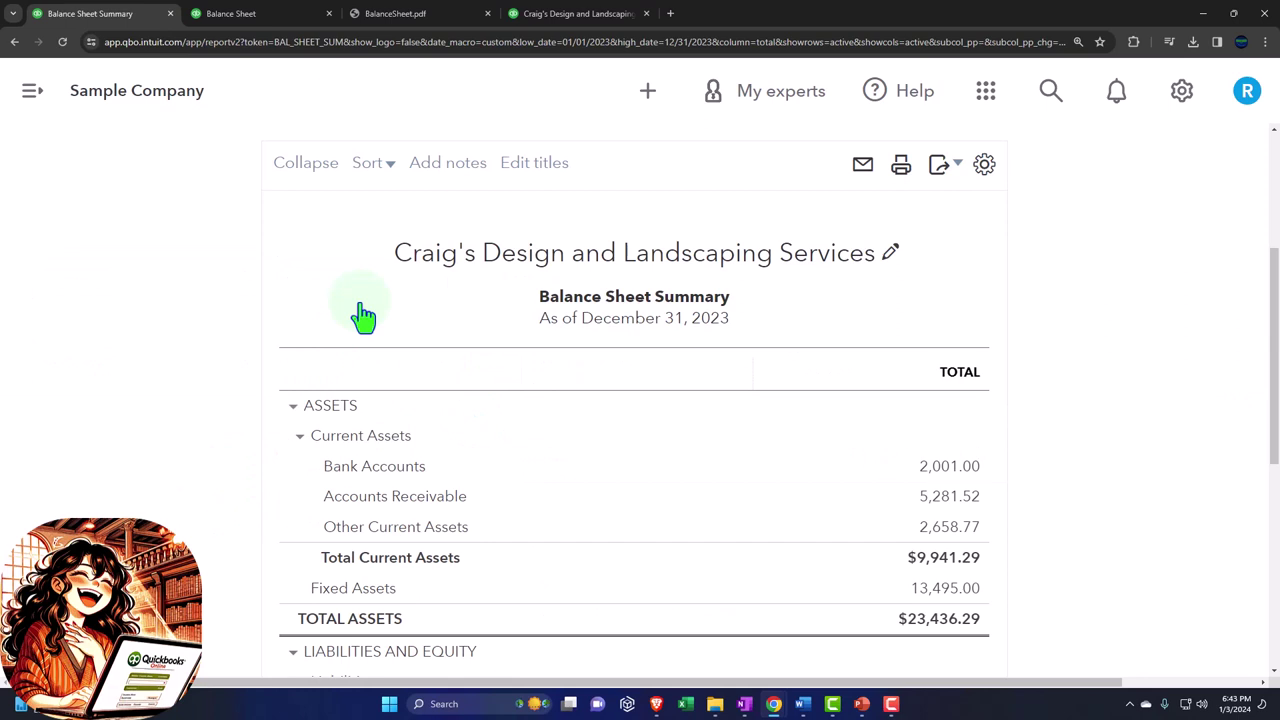
scroll(368, 320, up, 3)
click(457, 163)
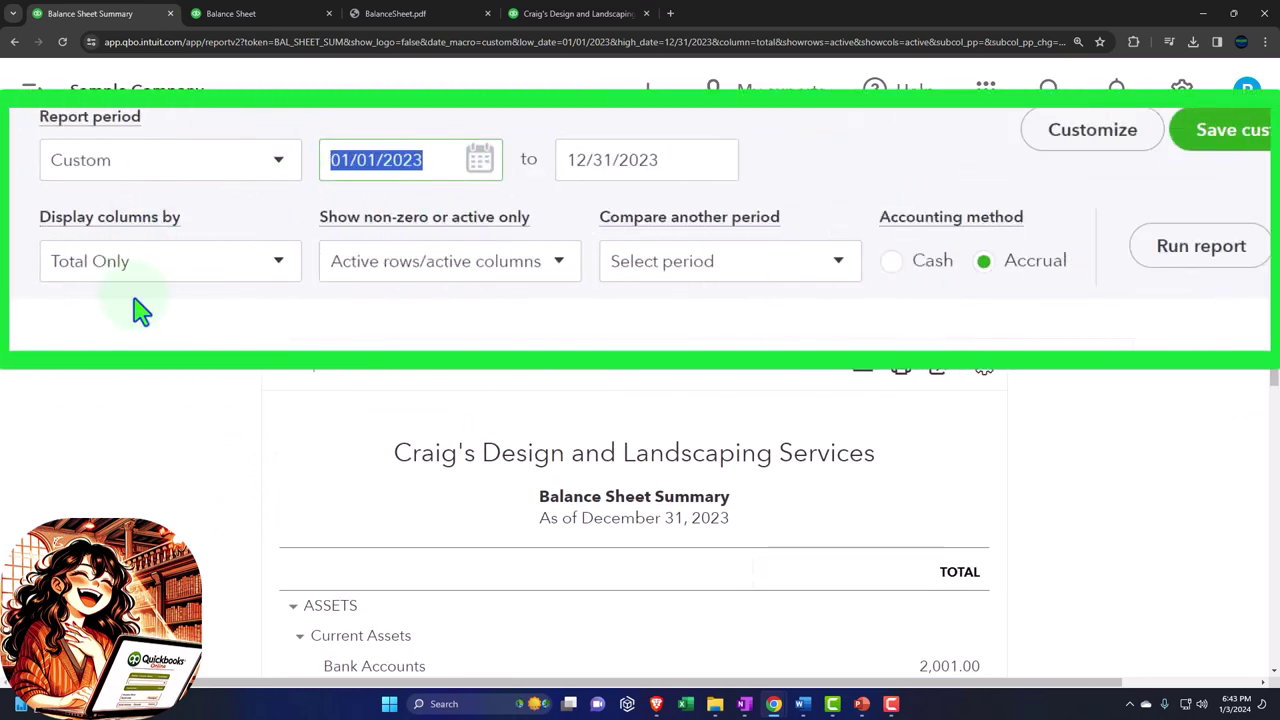
text(120123)
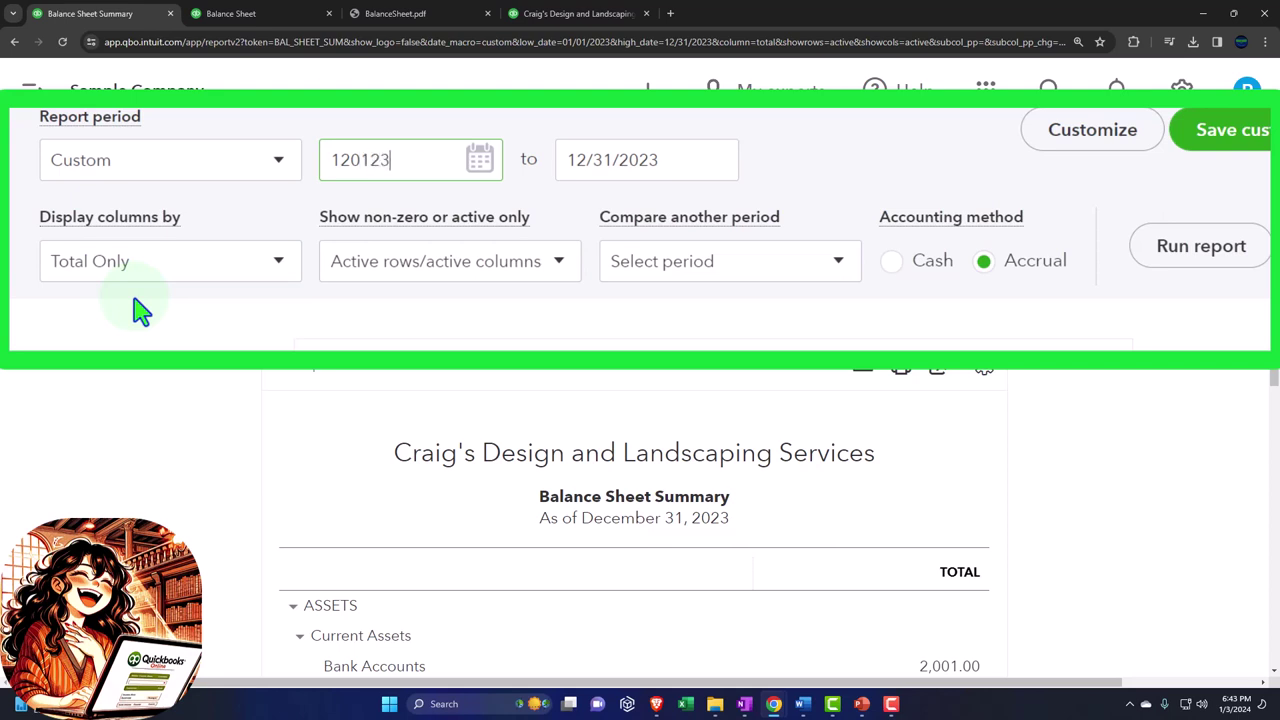
key(Tab)
click(1052, 262)
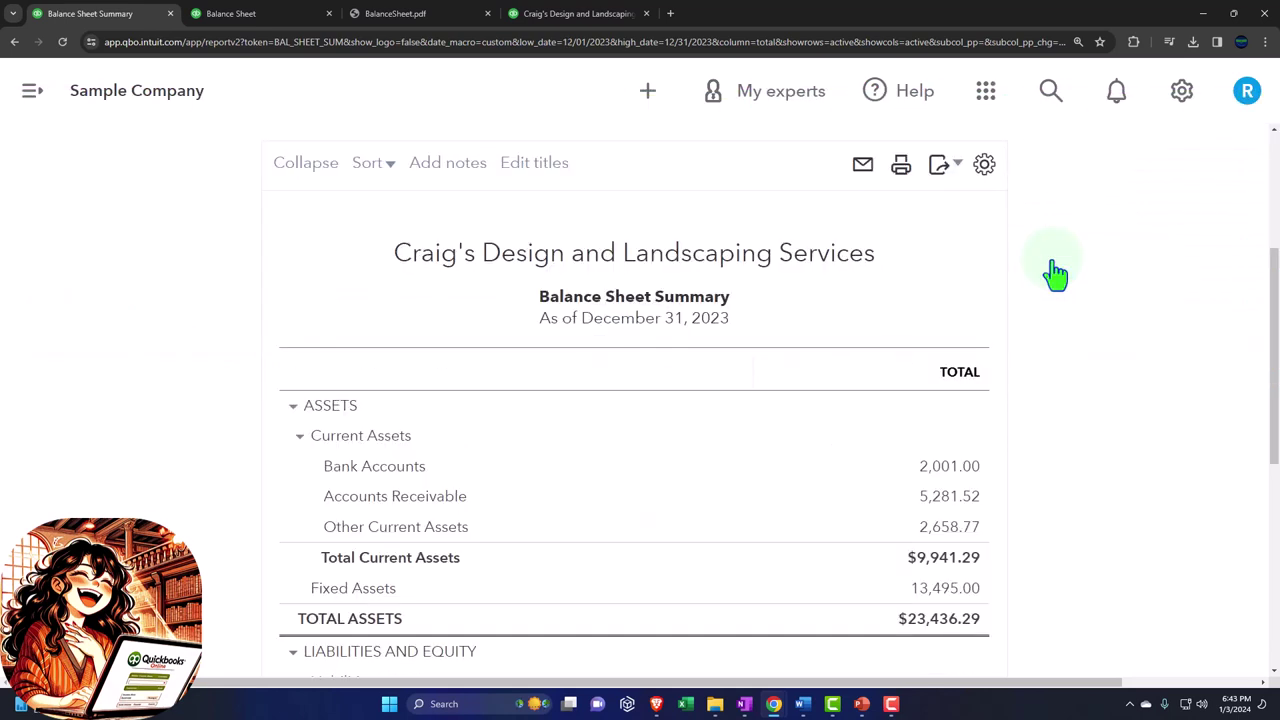
Add a Previous period comparison with $ change and % change columns, then rerun the report
scroll(643, 434, up, 2)
click(493, 278)
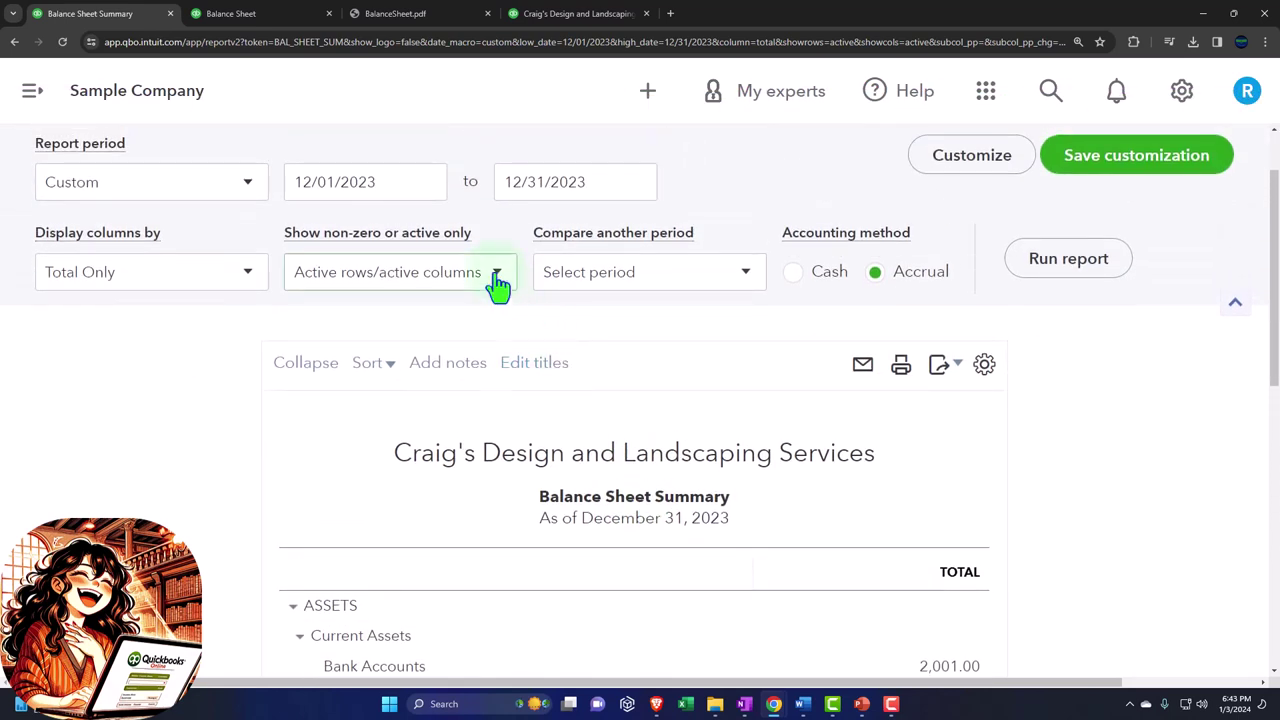
click(497, 278)
scroll(580, 271, up, 1)
scroll(700, 334, down, 2)
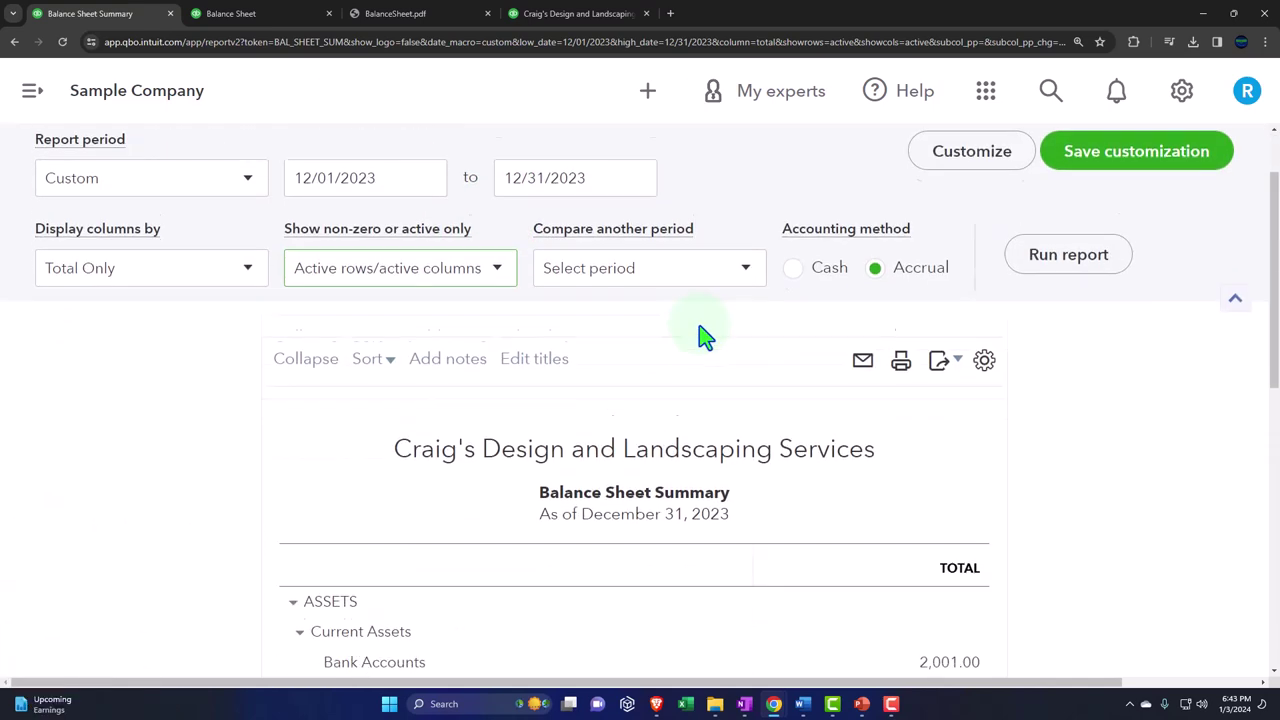
click(745, 230)
click(563, 289)
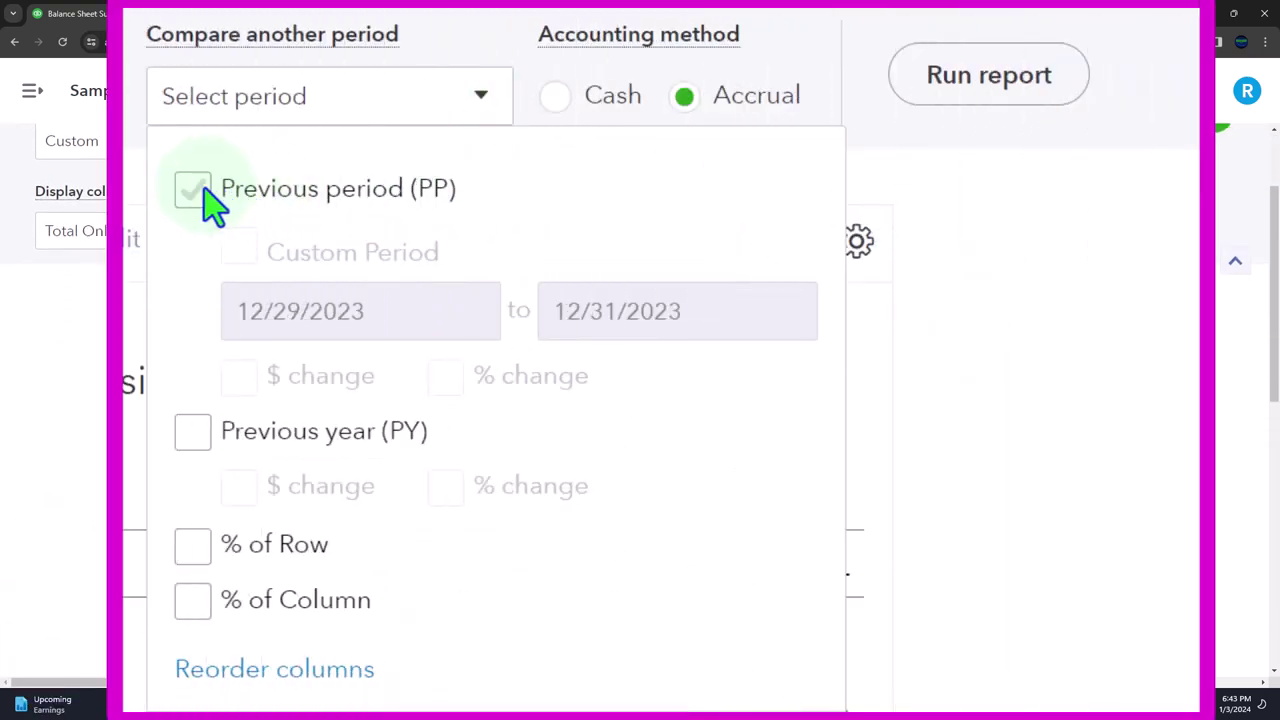
click(286, 315)
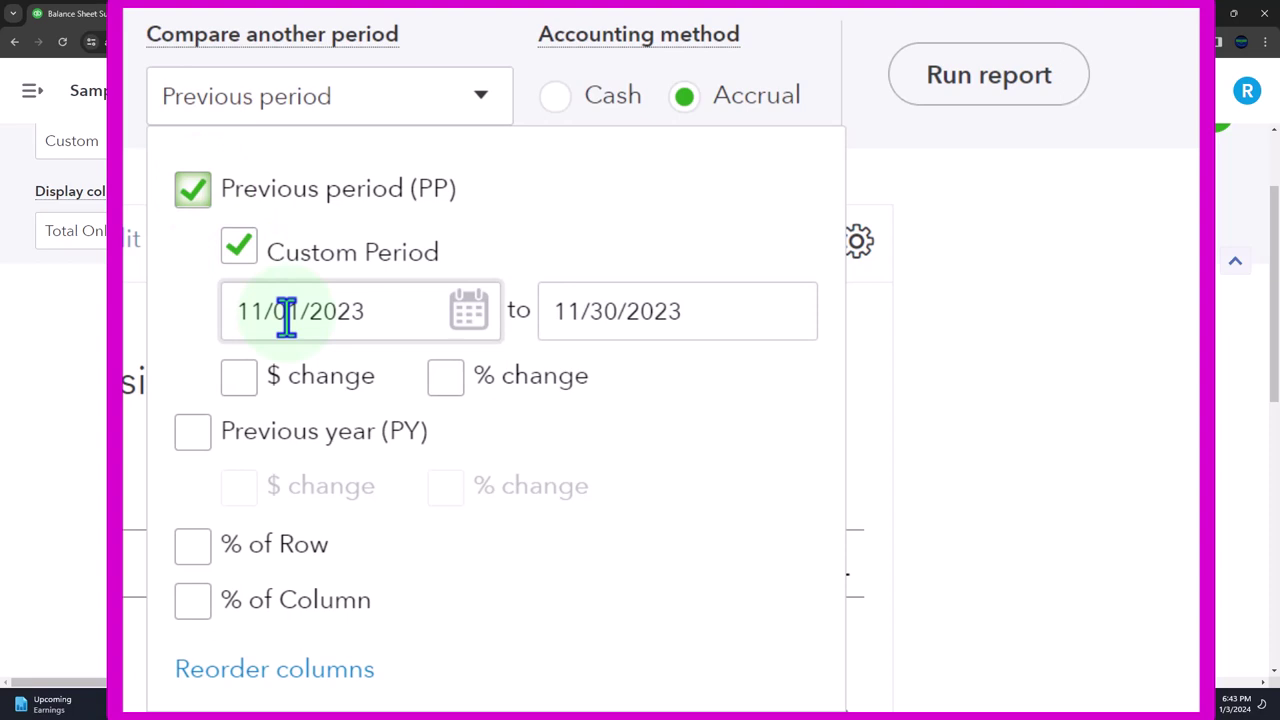
click(250, 378)
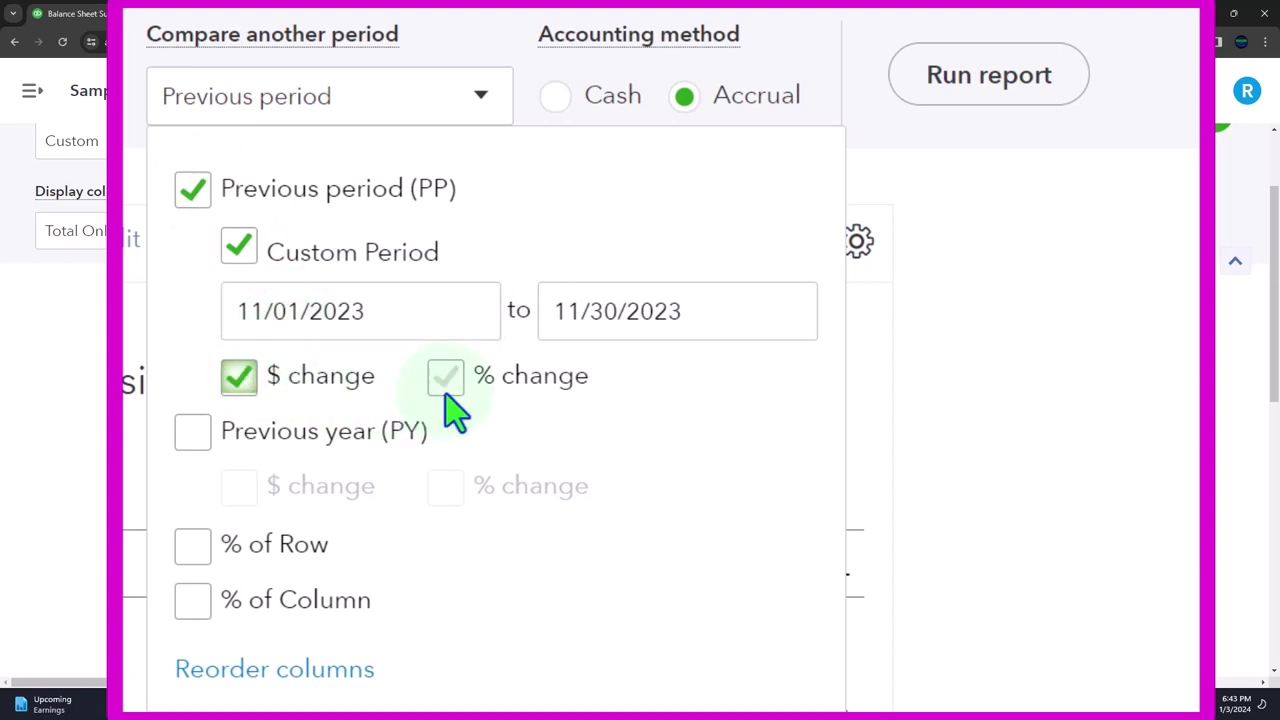
click(446, 390)
click(1068, 228)
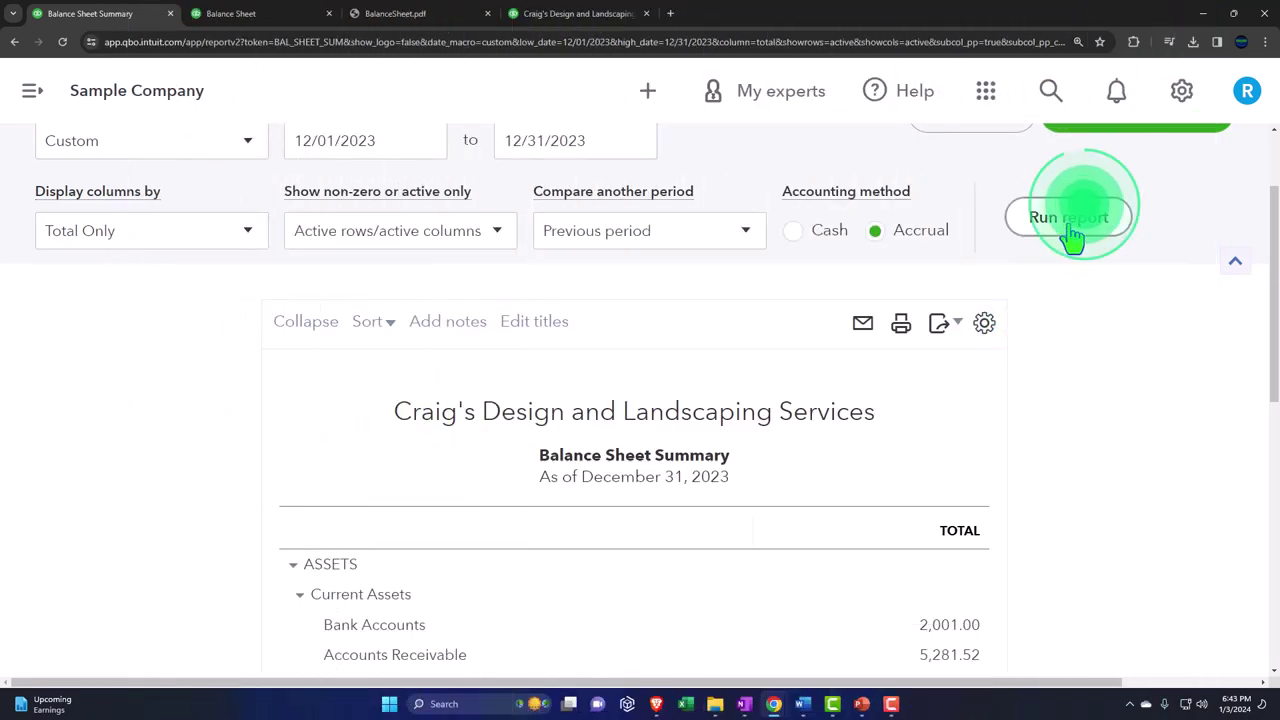
scroll(1051, 320, down, 2)
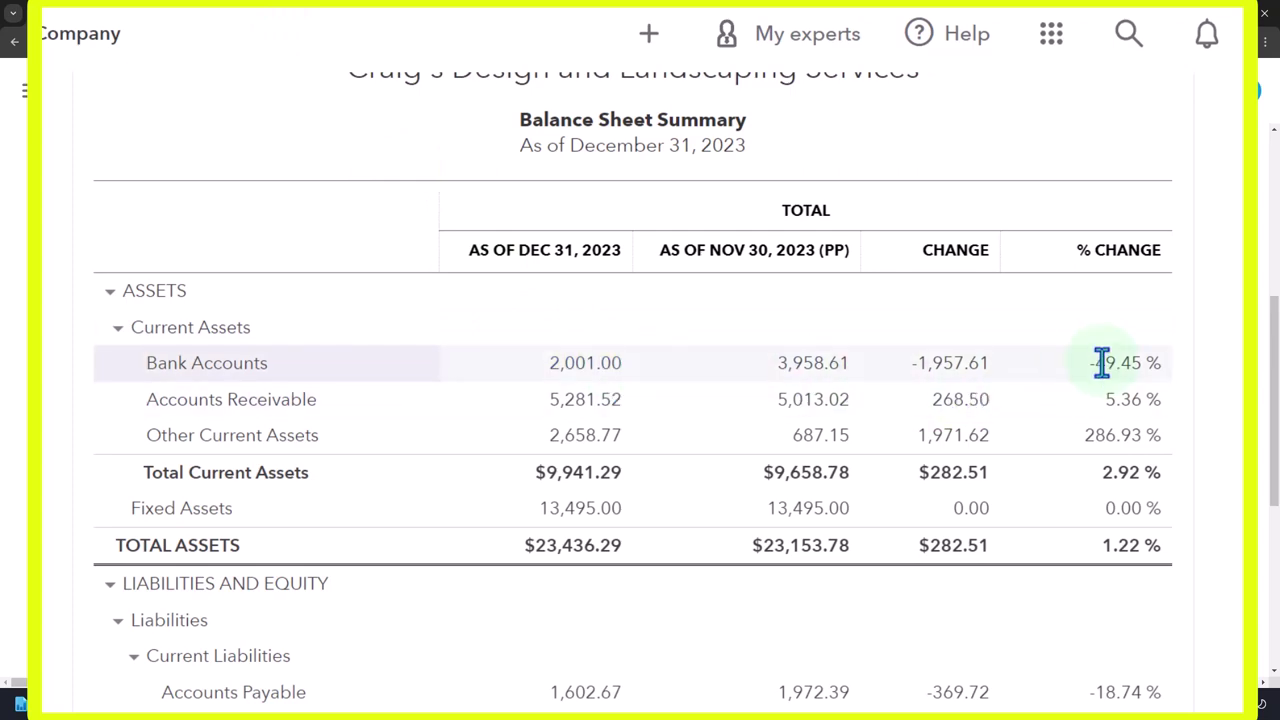
scroll(1102, 363, down, 3)
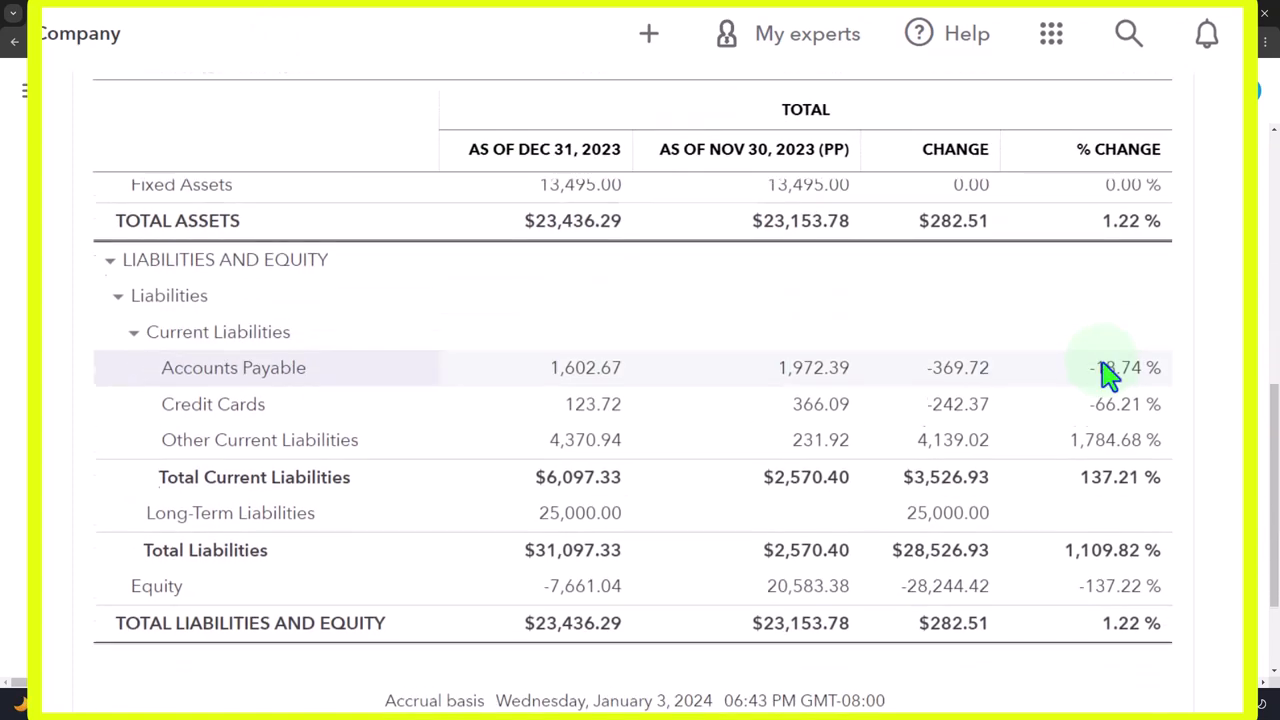
scroll(1102, 363, up, 1)
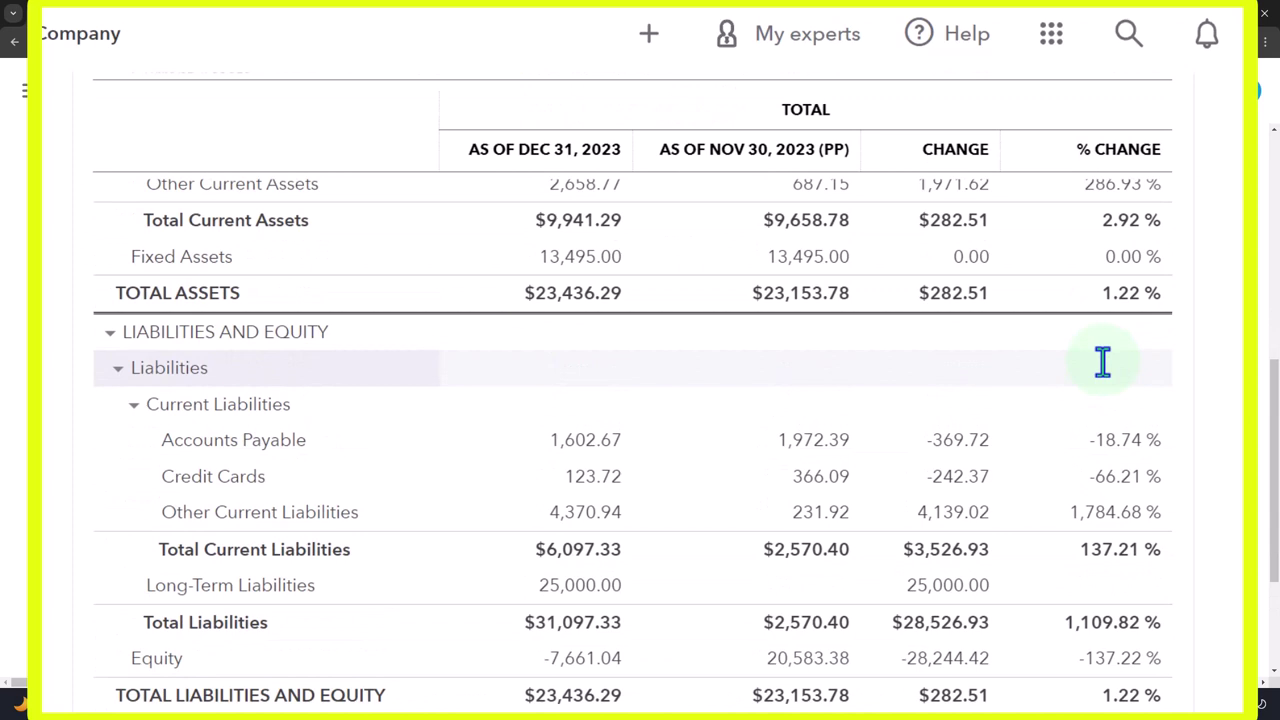
scroll(1102, 363, up, 2)
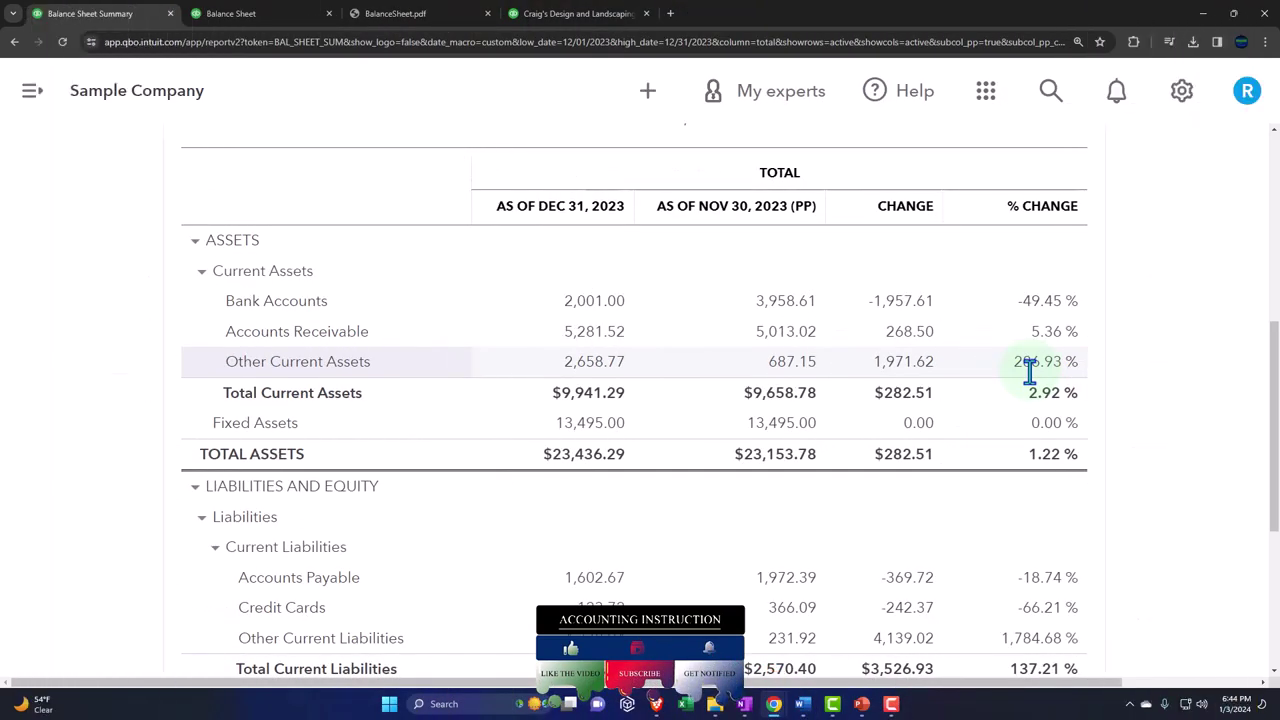
scroll(1030, 370, up, 4)
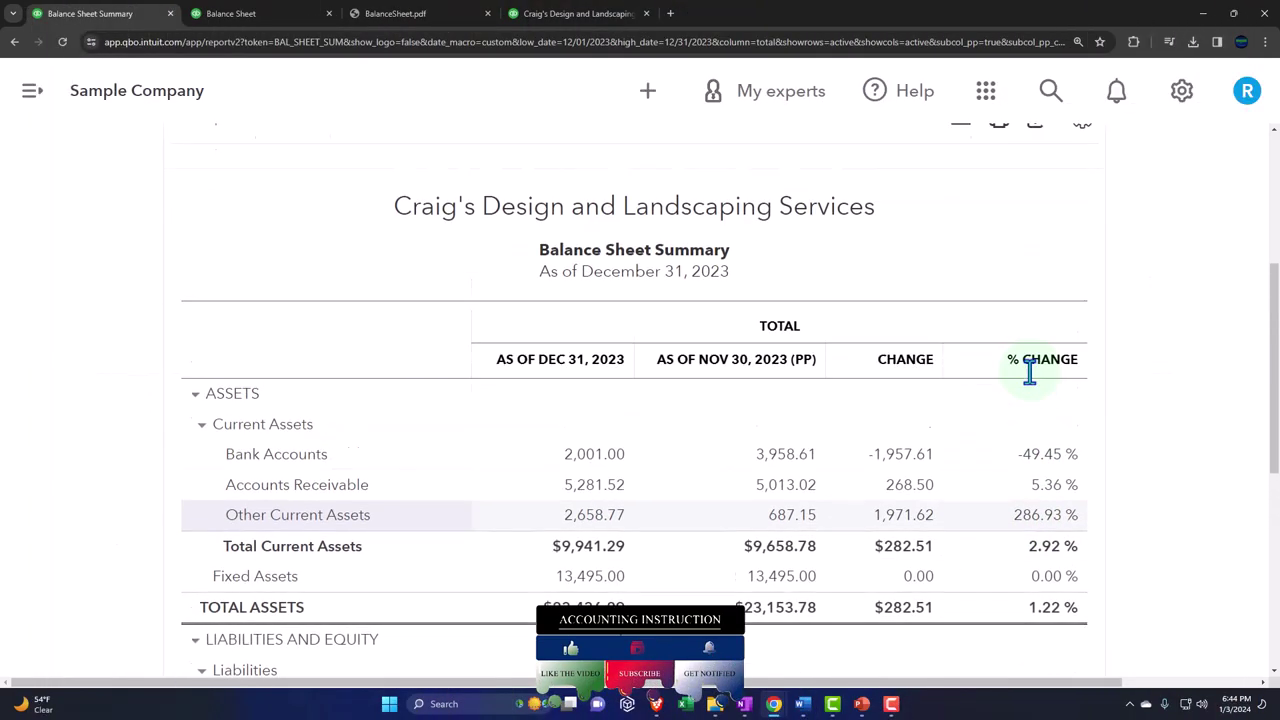
Compare against Previous year instead of previous period, adding $ change and % change columns
click(490, 295)
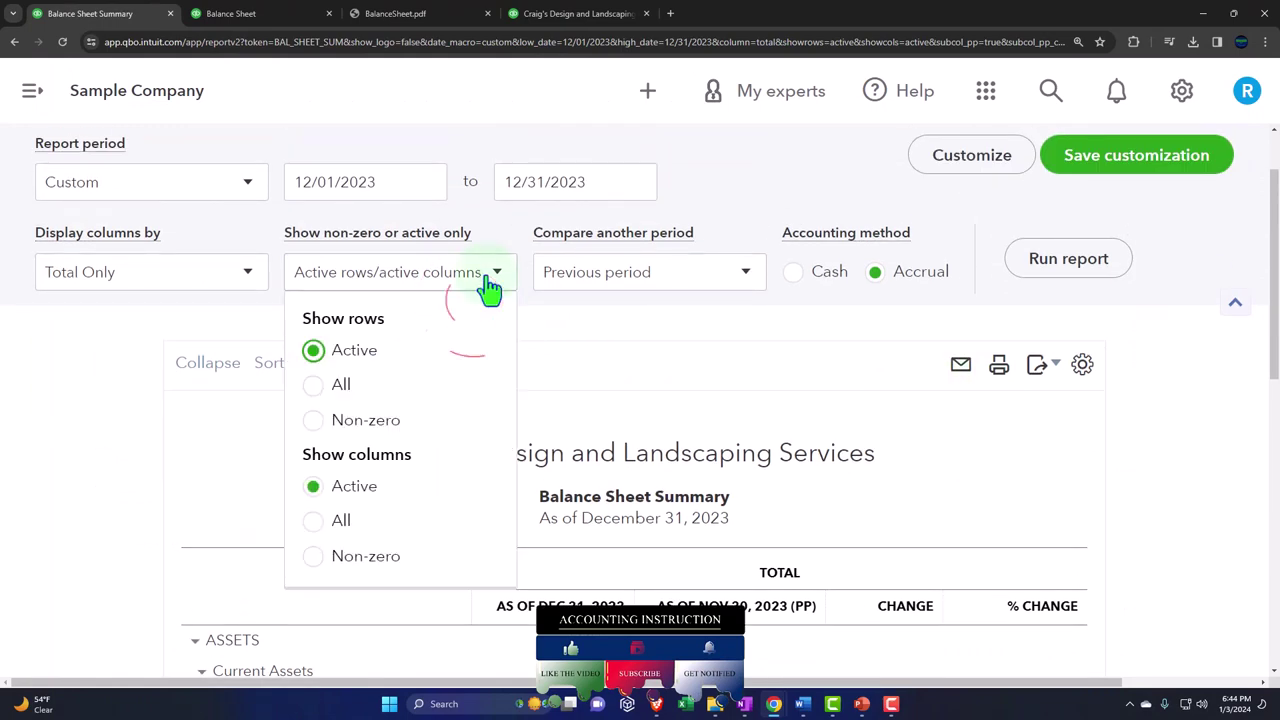
scroll(750, 295, down, 2)
scroll(750, 295, up, 3)
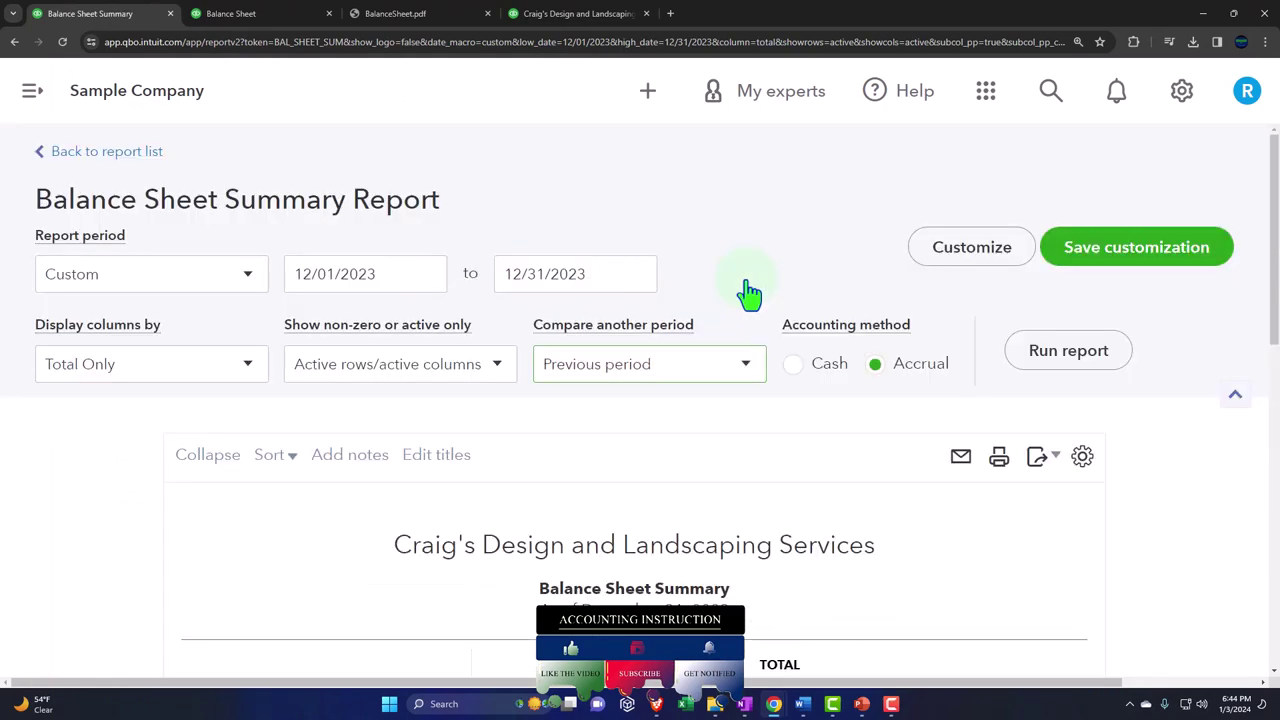
scroll(720, 334, down, 1)
click(722, 240)
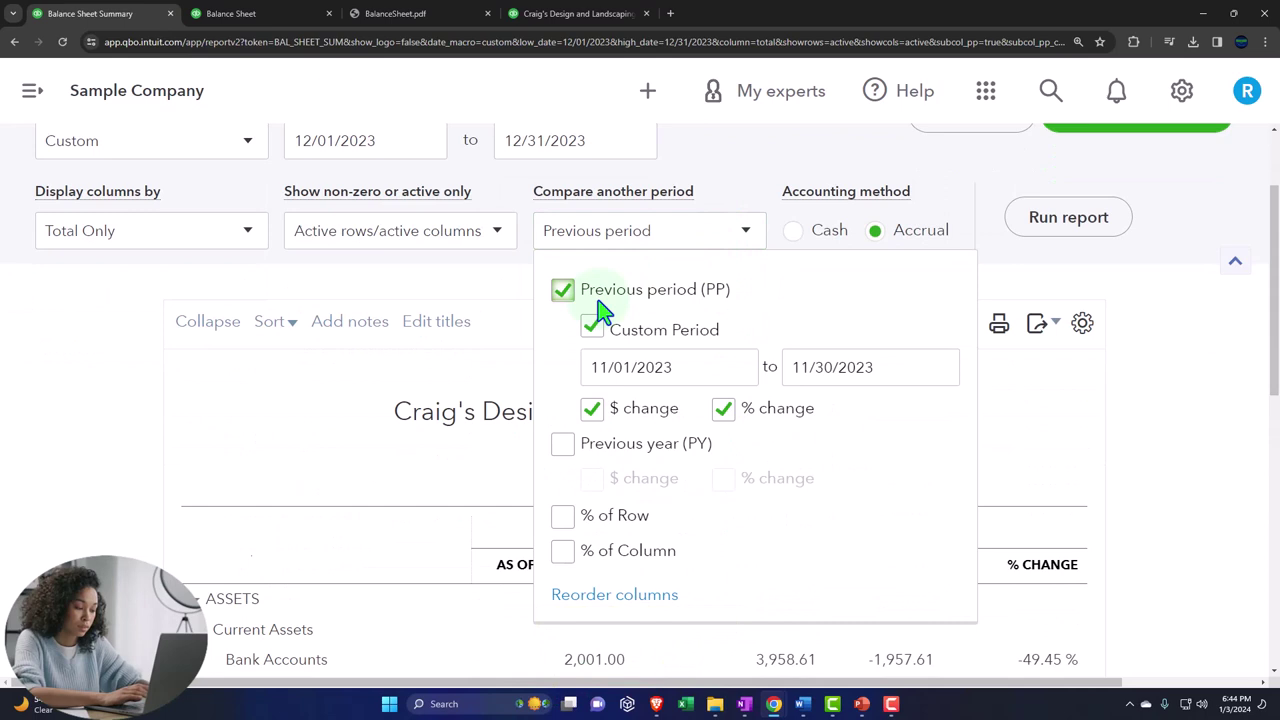
click(563, 290)
click(563, 445)
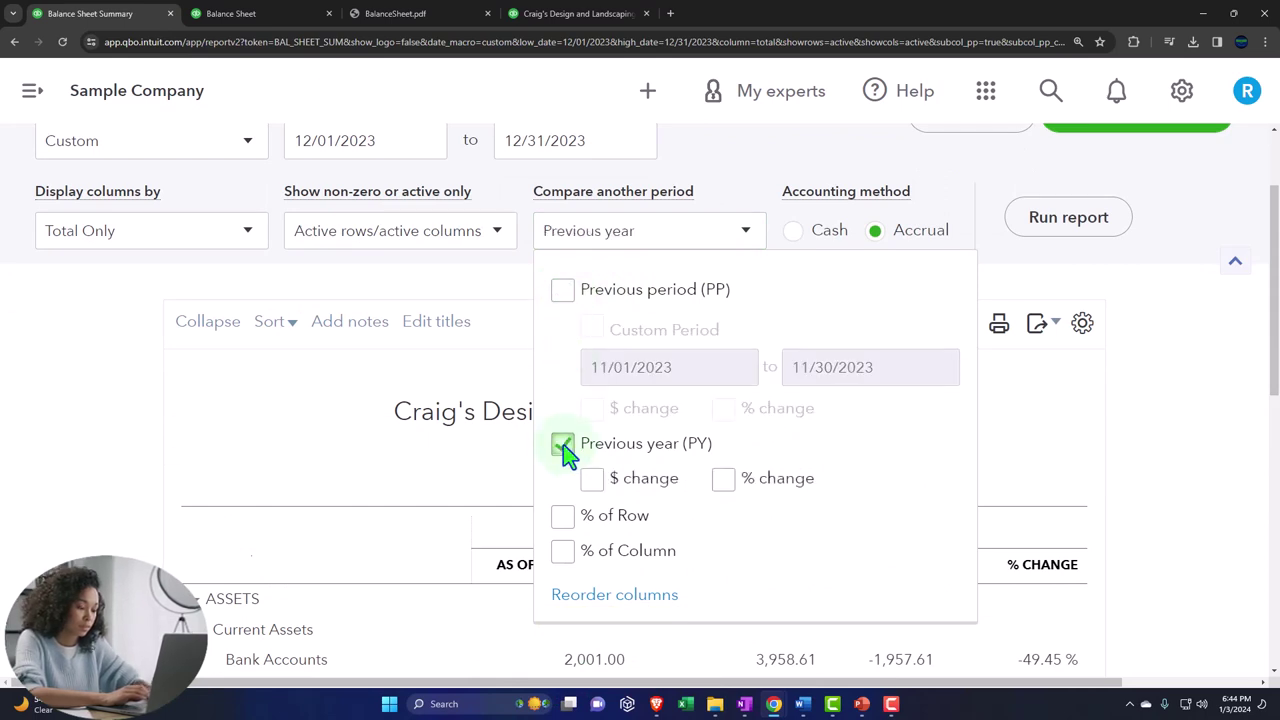
click(592, 479)
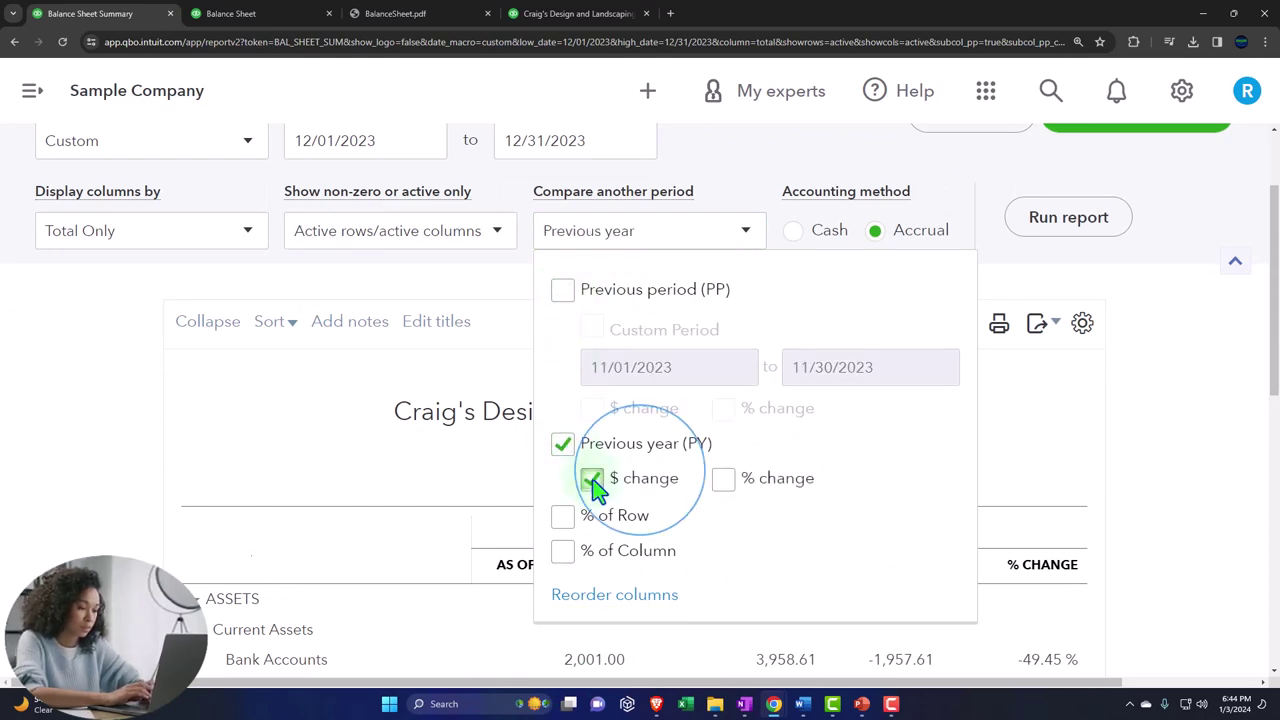
click(728, 486)
click(1140, 400)
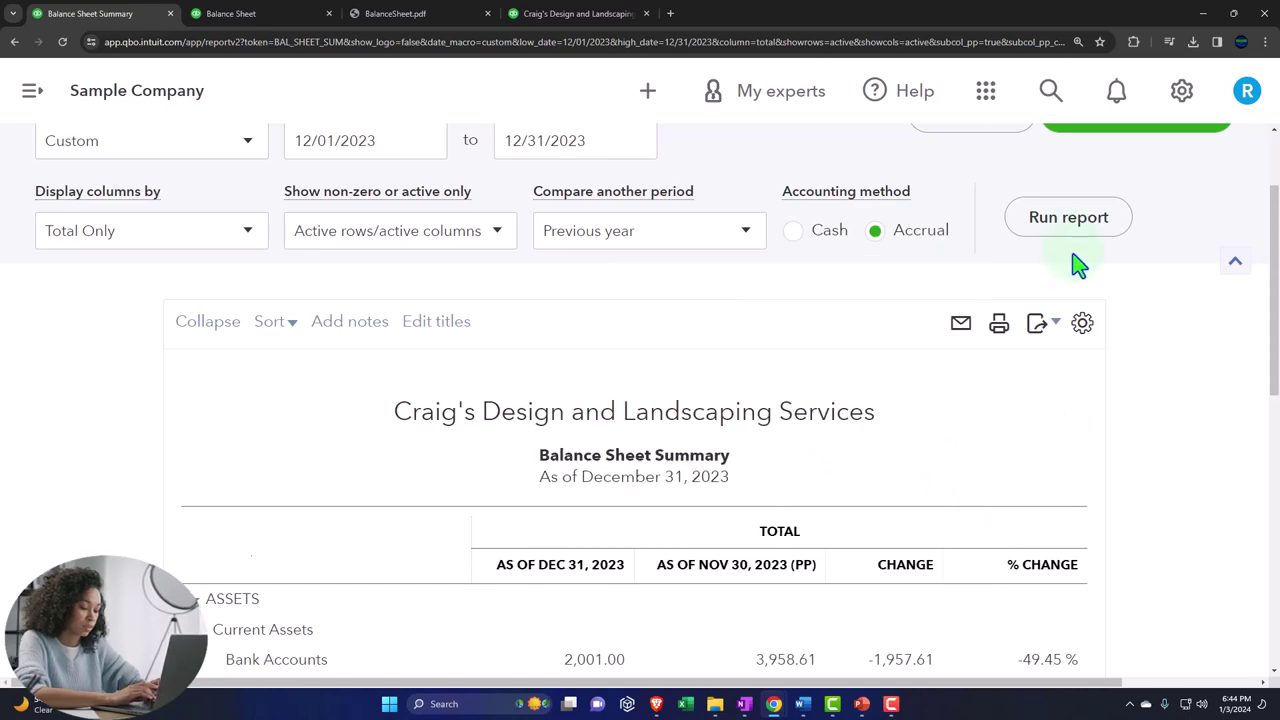
click(1066, 222)
scroll(951, 408, down, 5)
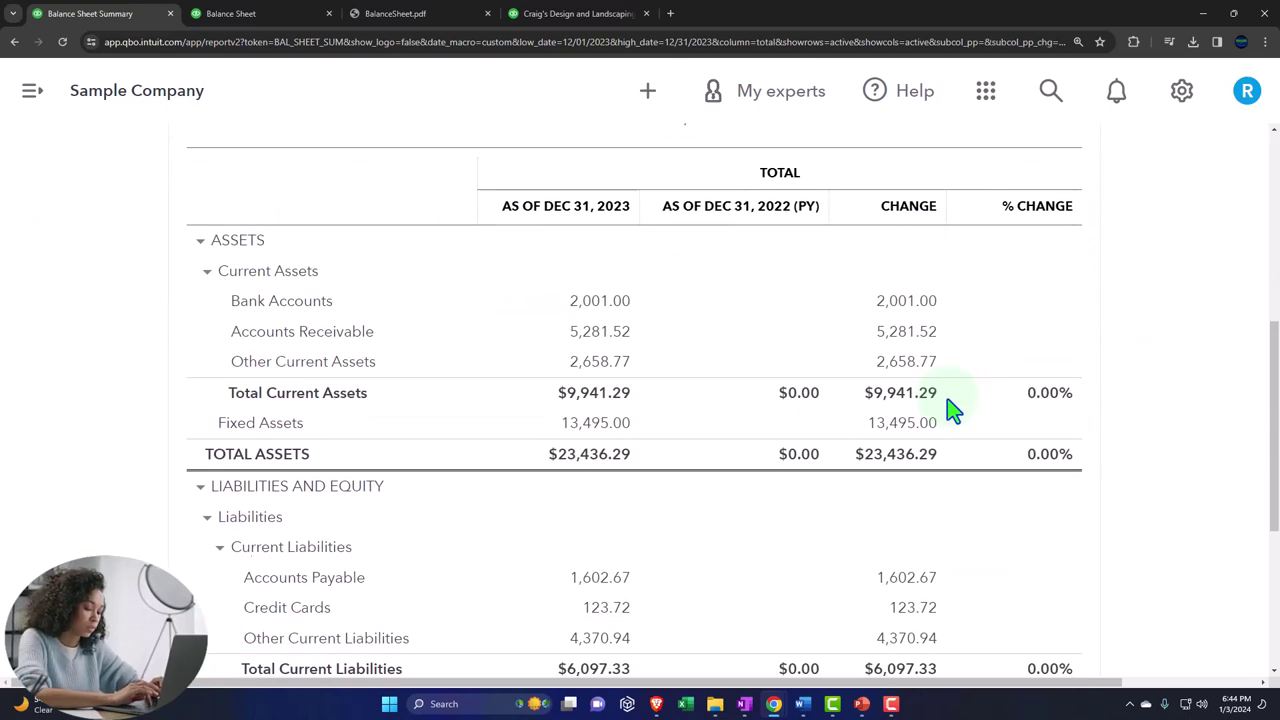
scroll(951, 408, down, 2)
scroll(949, 405, up, 4)
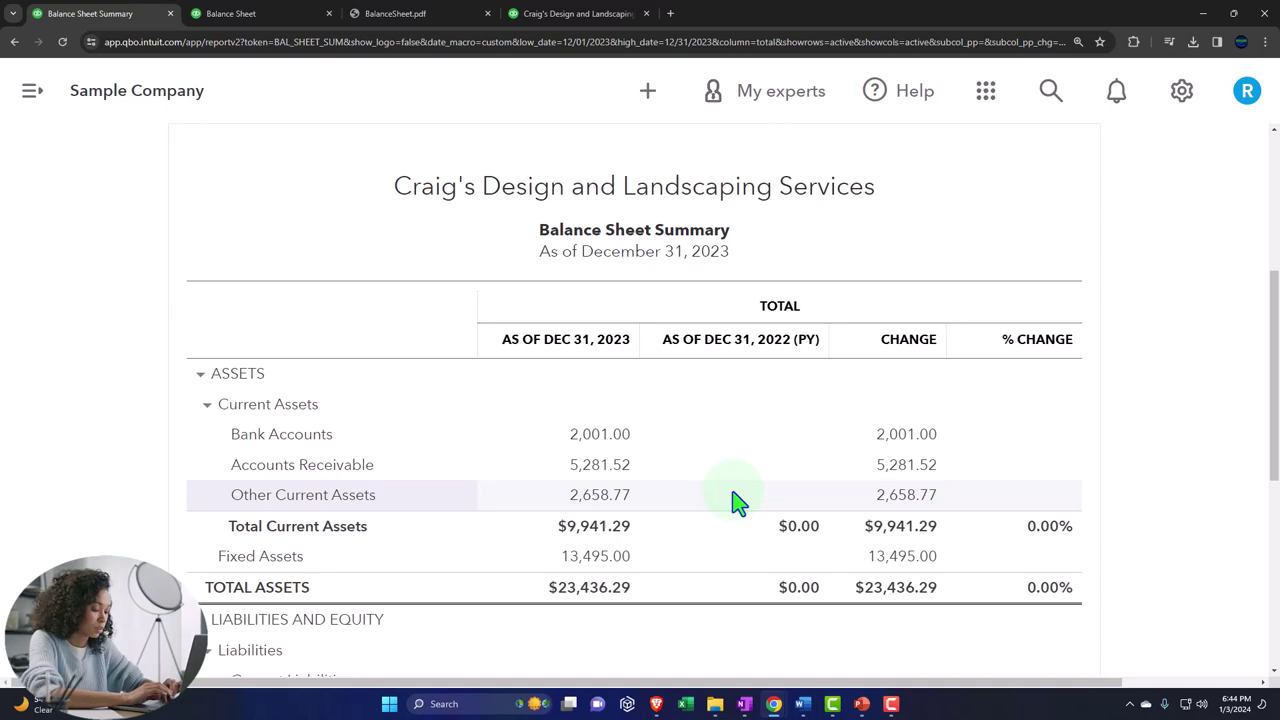
scroll(735, 500, up, 3)
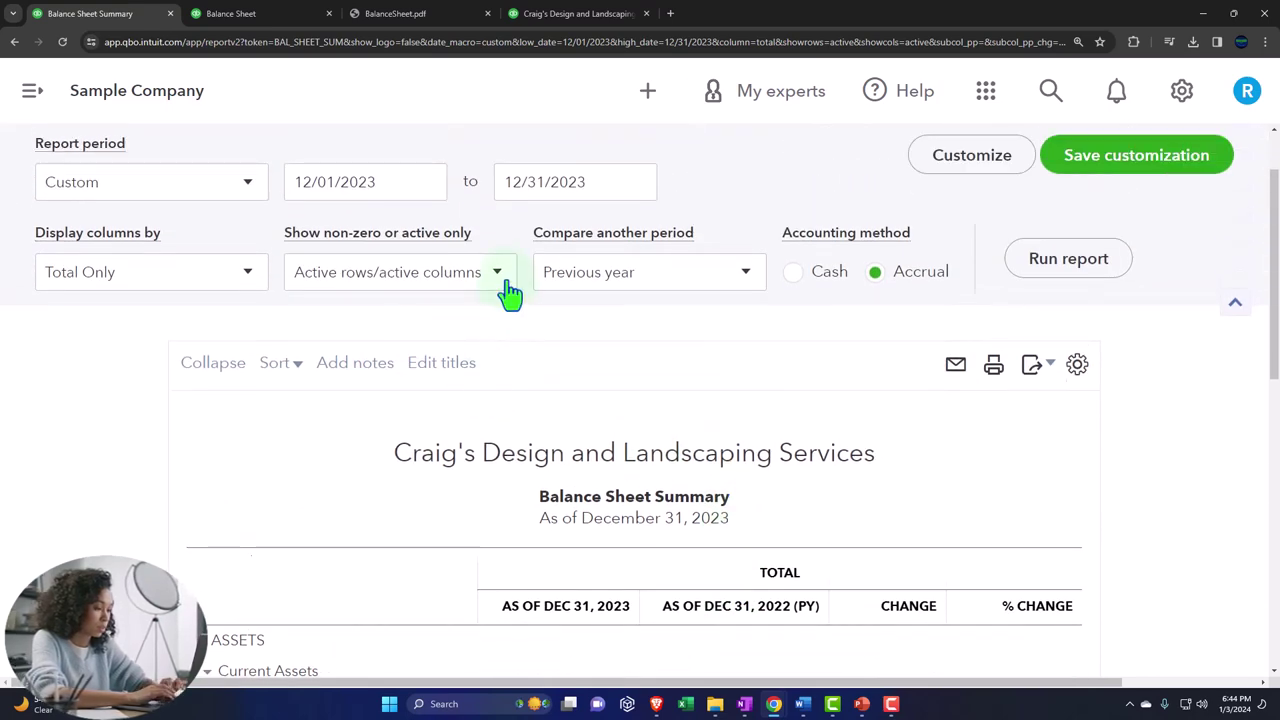
Uncheck Previous year and rerun the report, leaving a single TOTAL column of $23,436.29 assets
click(500, 285)
click(748, 286)
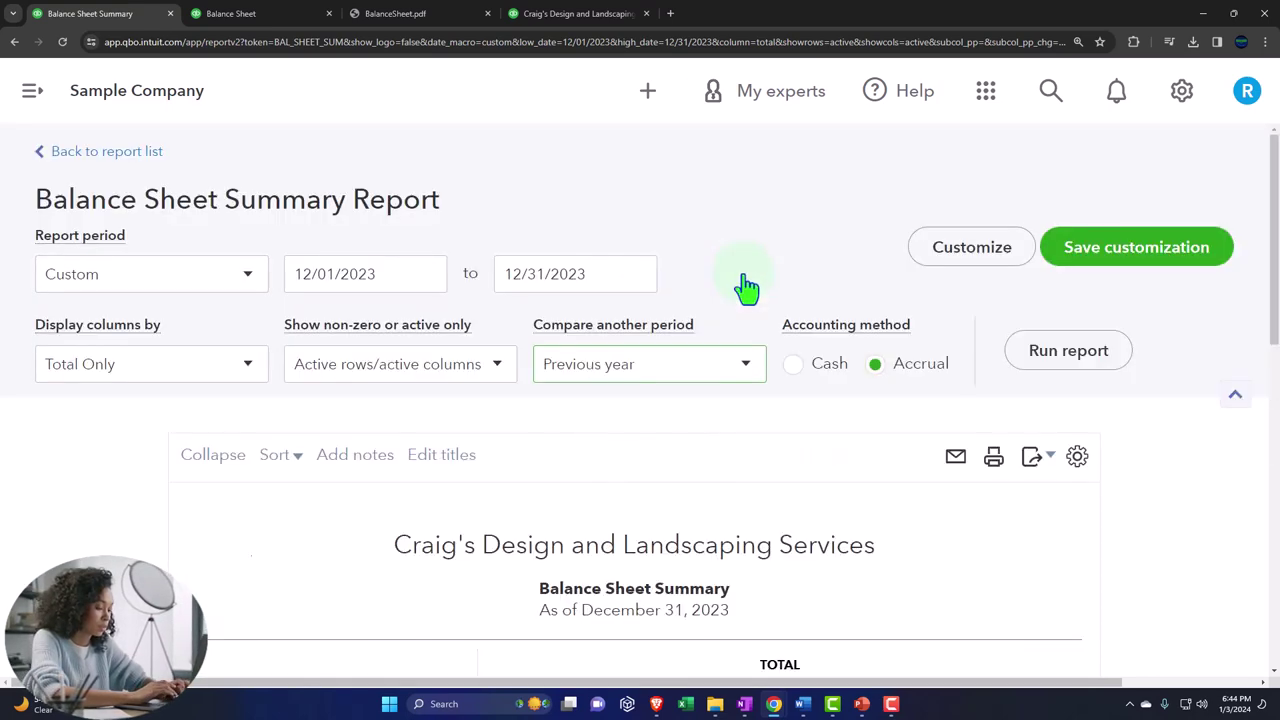
scroll(705, 308, down, 1)
click(714, 300)
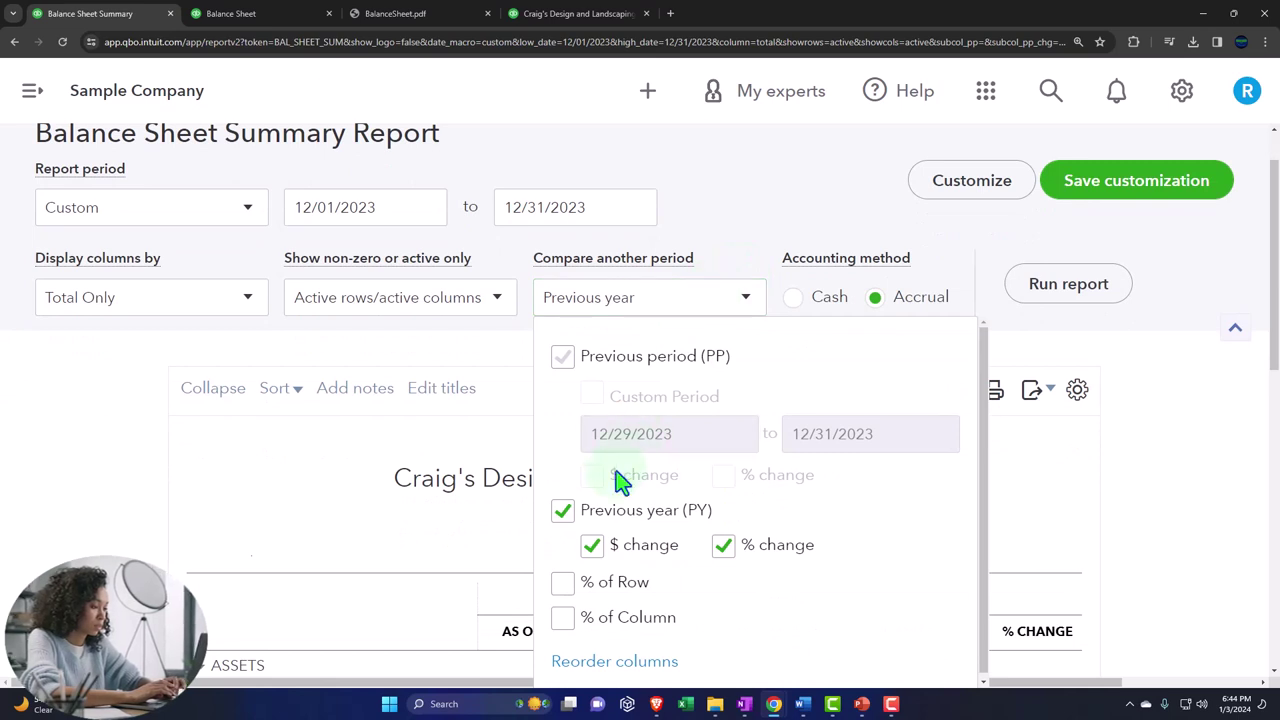
click(563, 512)
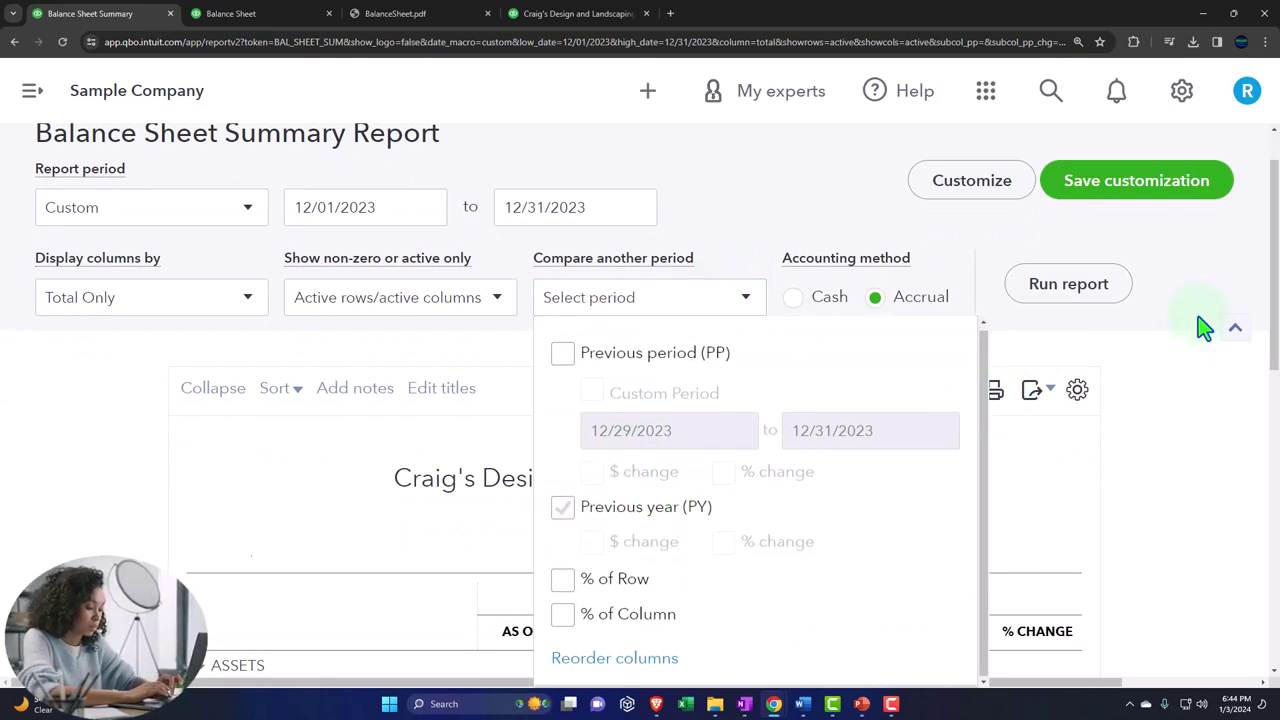
click(1075, 294)
scroll(1086, 297, down, 2)
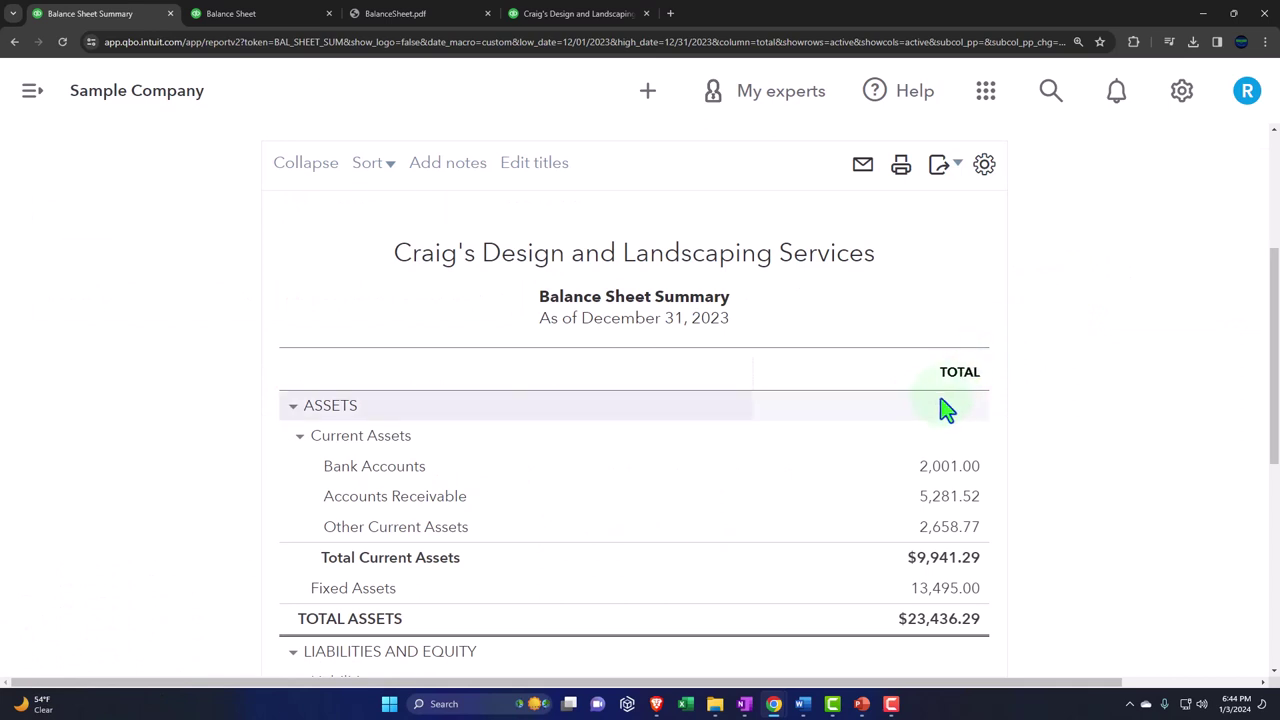
Add a % of Column breakdown beside the Dec 31, 2023 amounts and rerun the report
scroll(691, 323, up, 2)
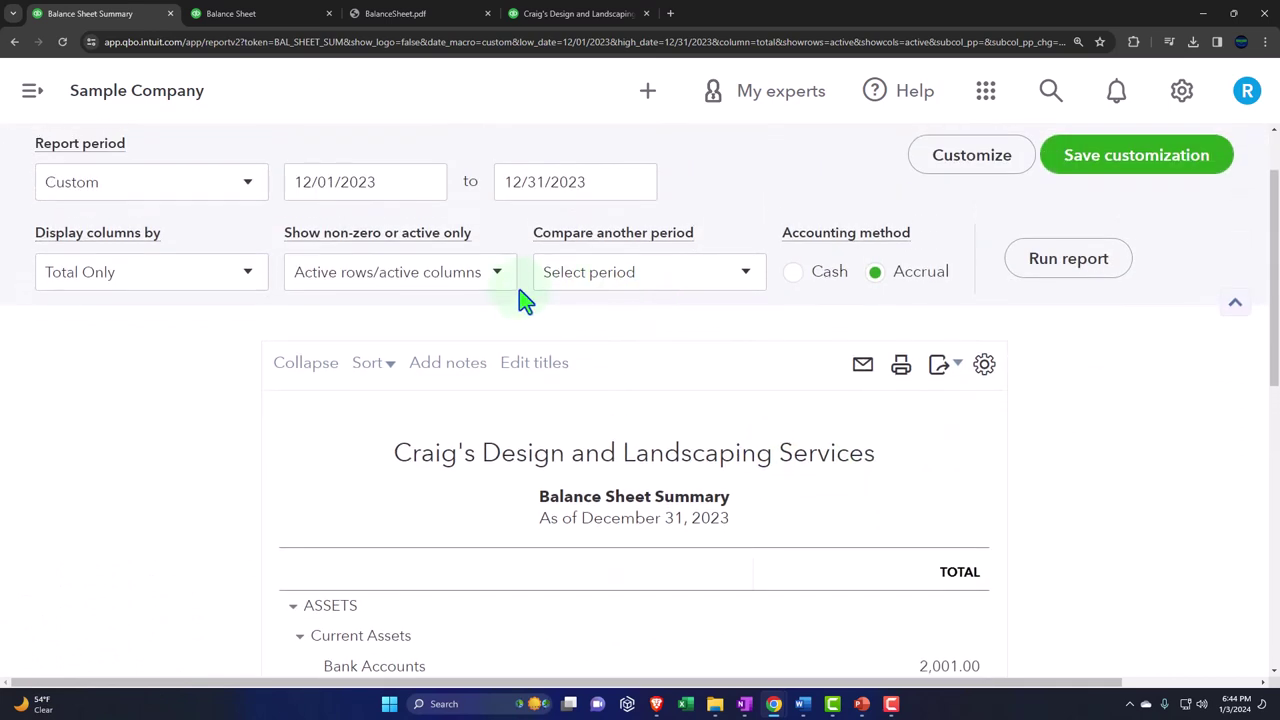
click(505, 284)
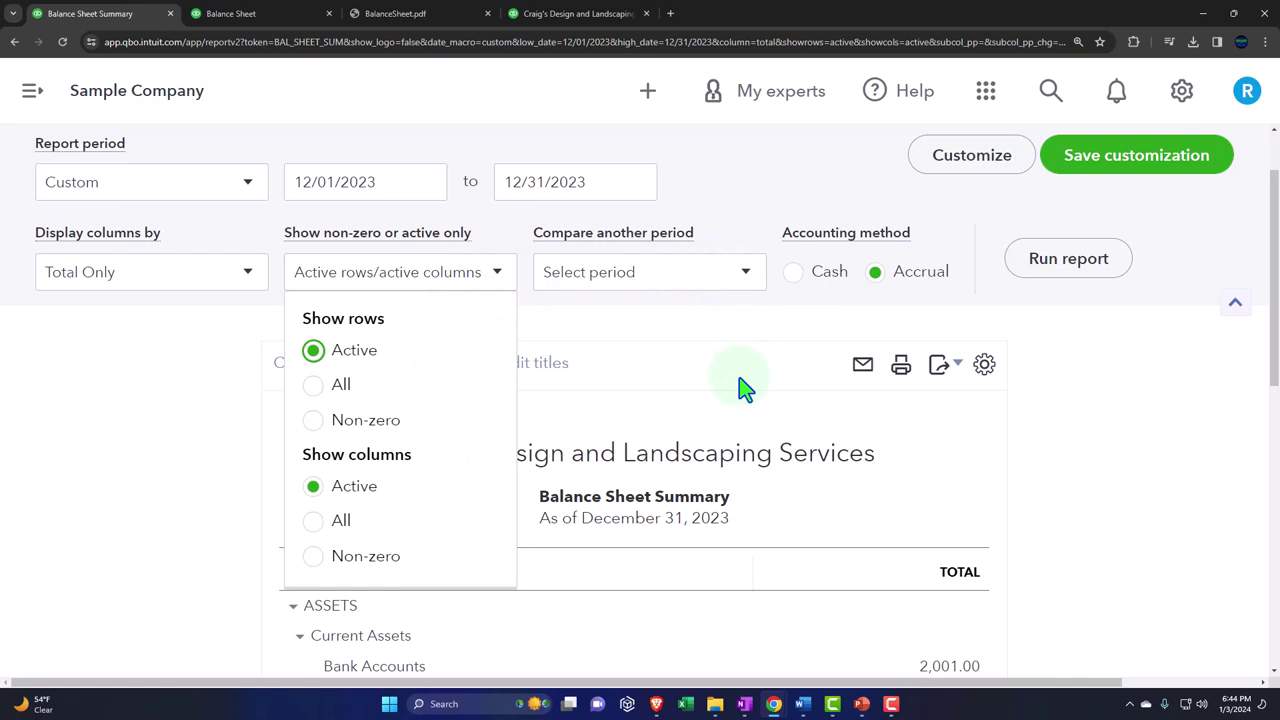
scroll(209, 437, down, 2)
scroll(500, 375, up, 2)
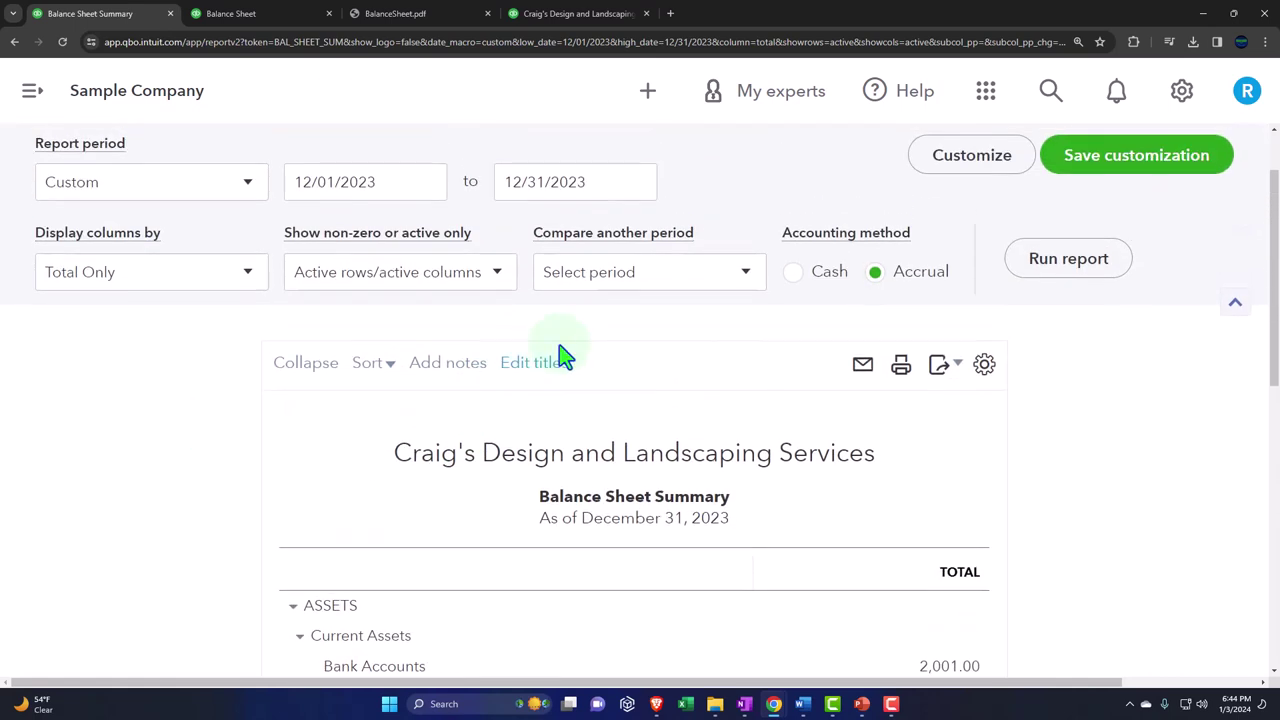
click(745, 282)
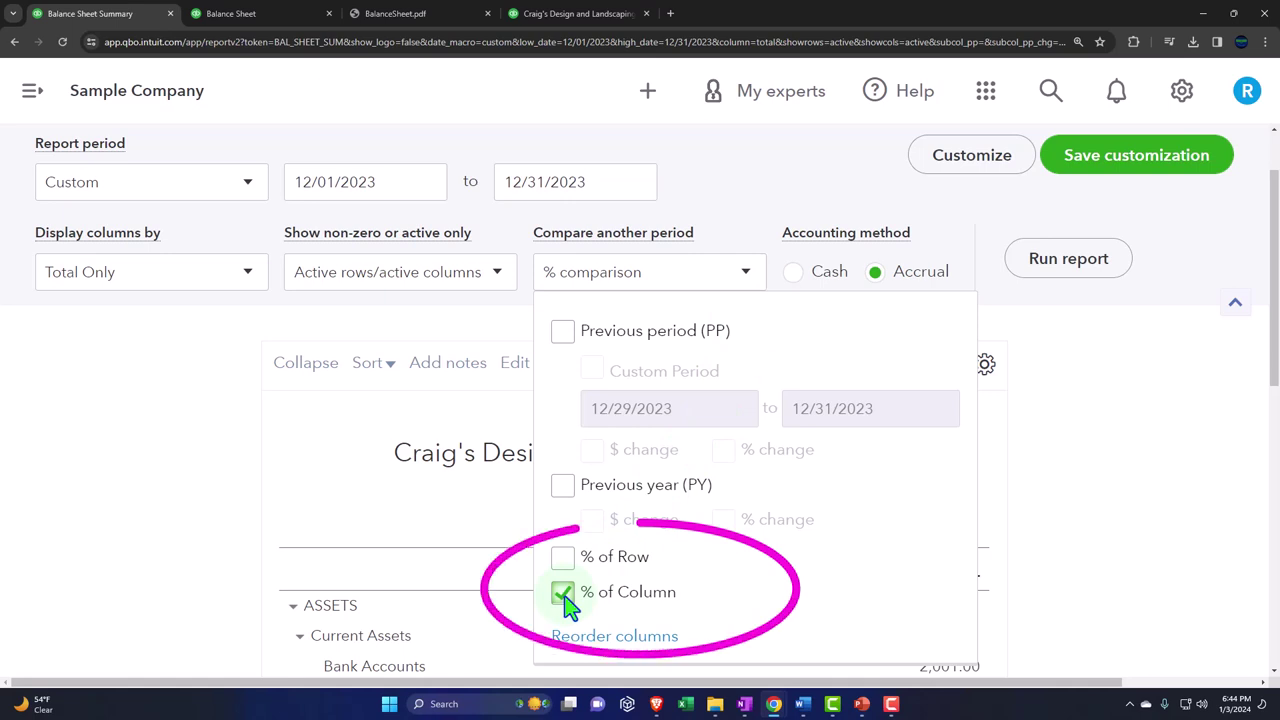
click(1141, 483)
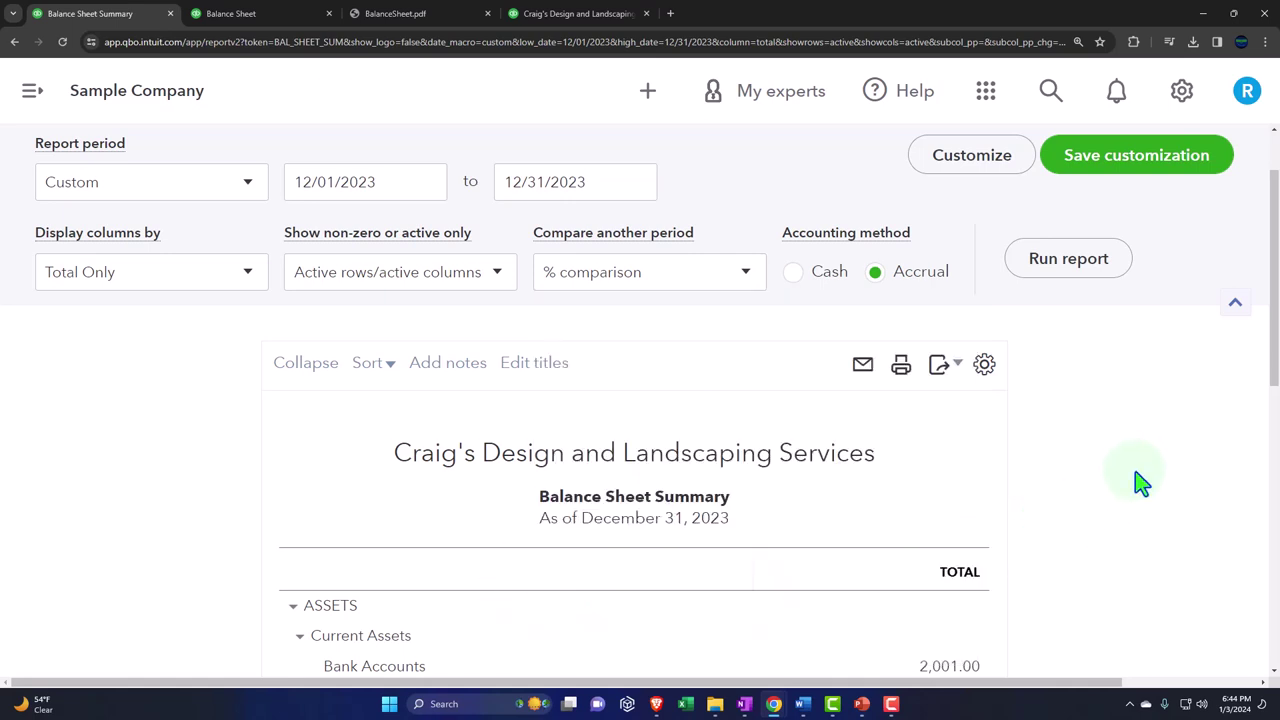
click(1090, 274)
scroll(1085, 270, down, 2)
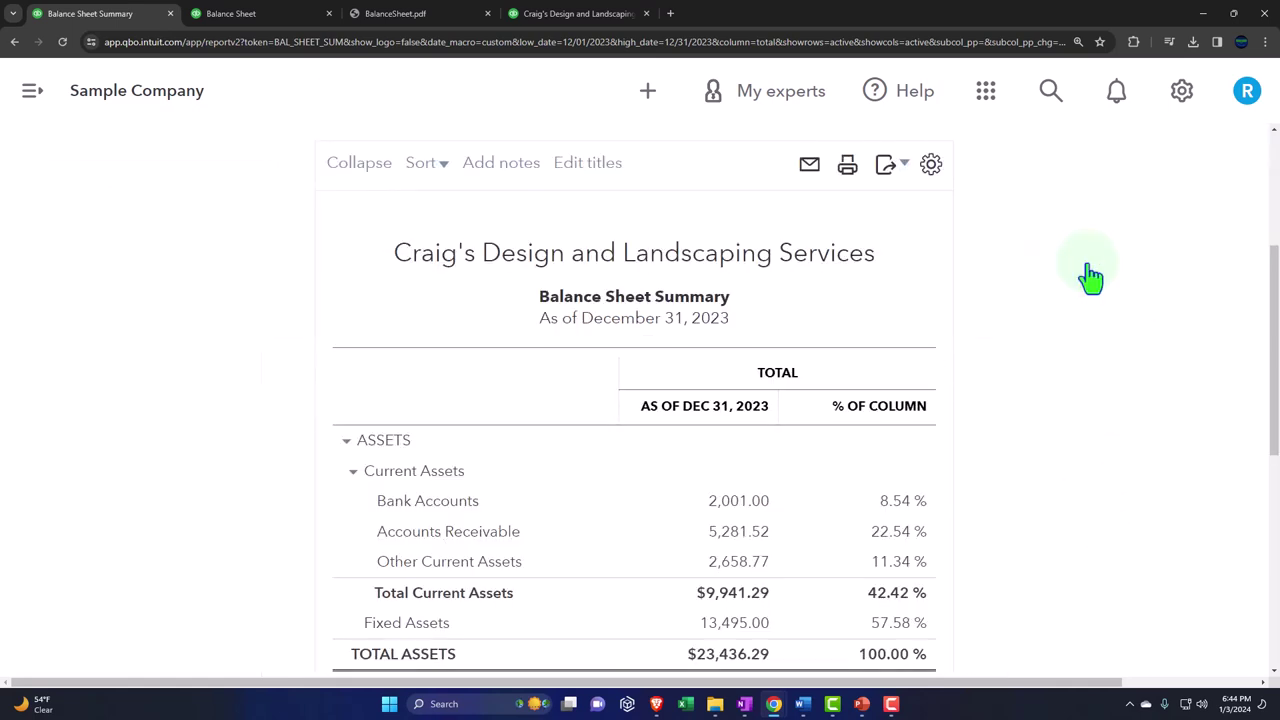
scroll(1075, 285, down, 1)
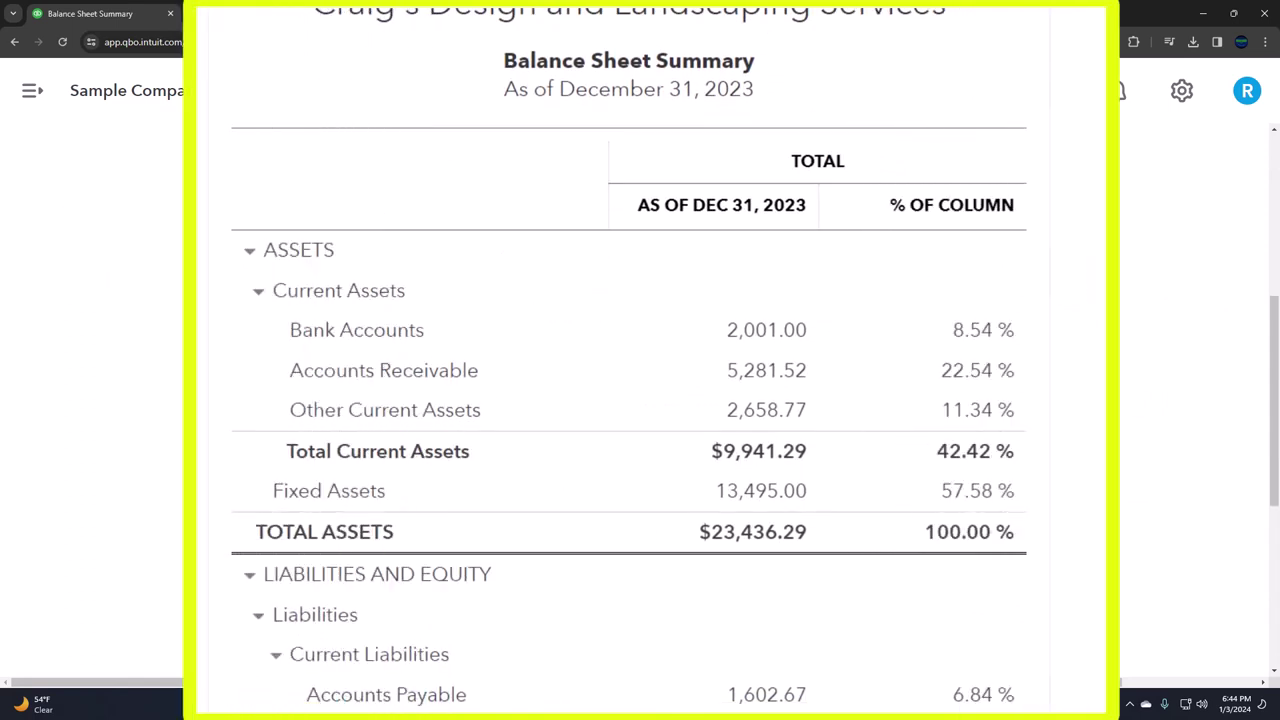
scroll(629, 360, down, 1)
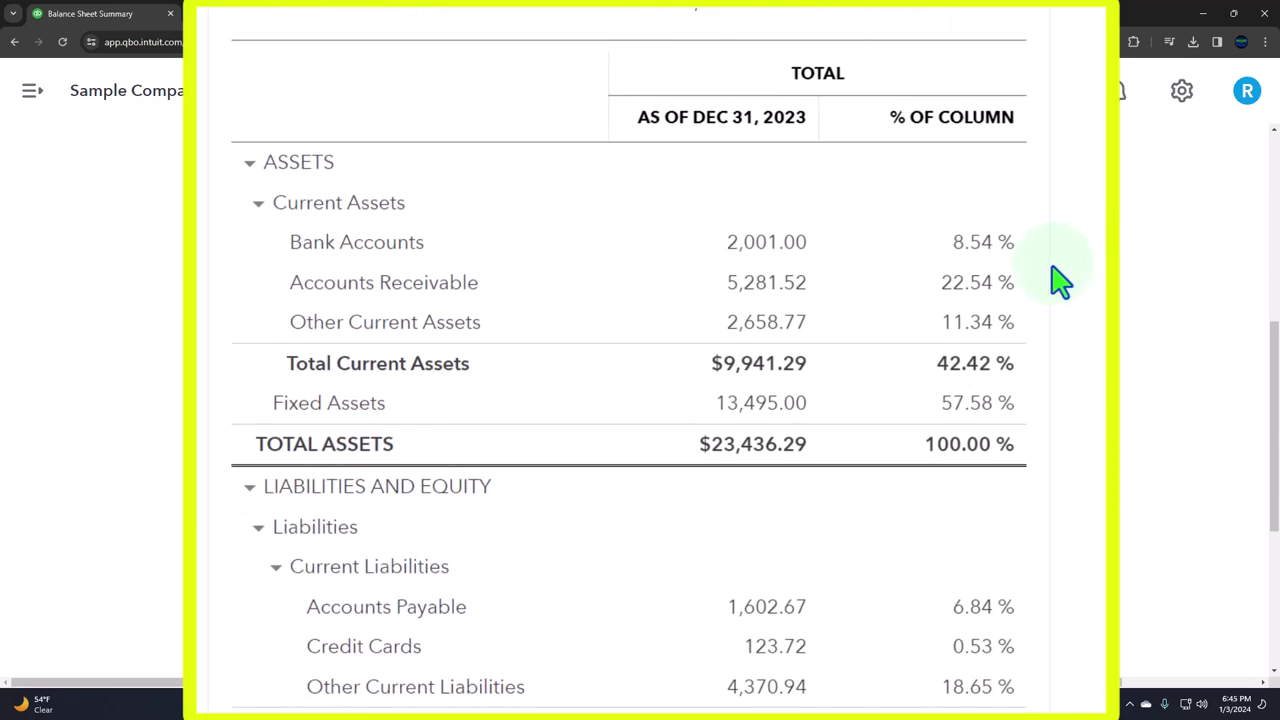
scroll(1060, 282, down, 5)
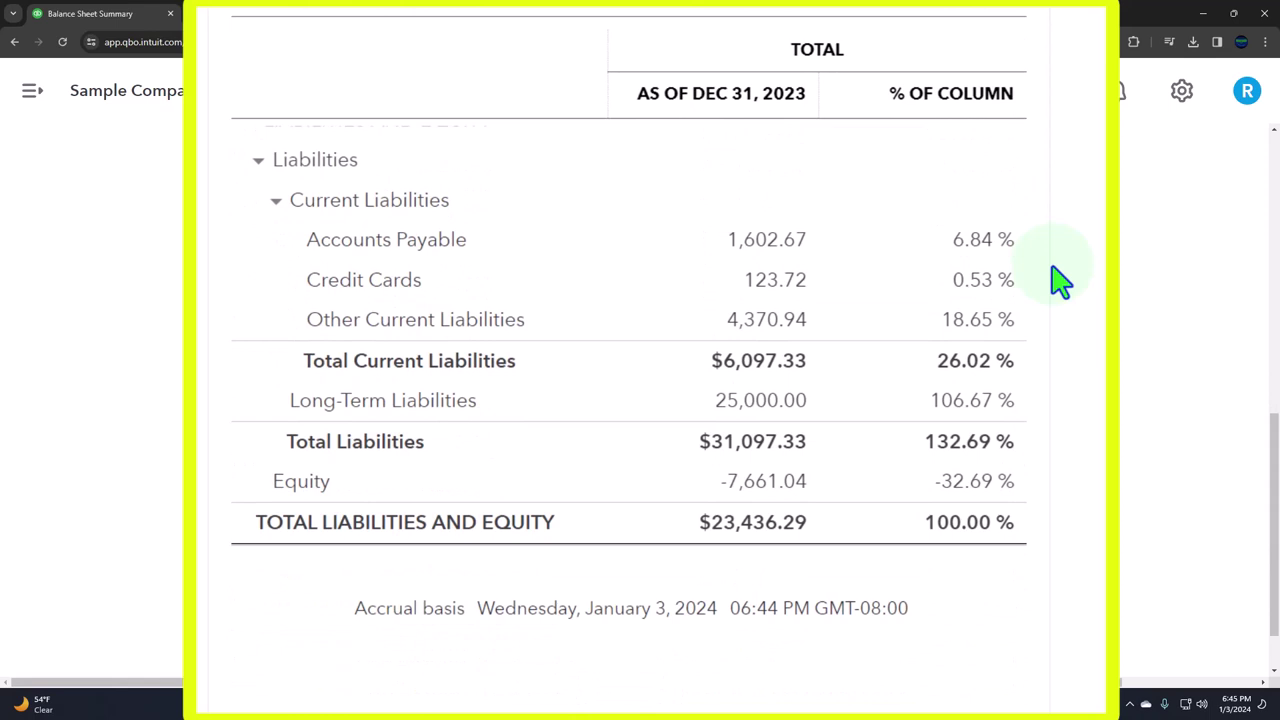
scroll(1060, 282, up, 4)
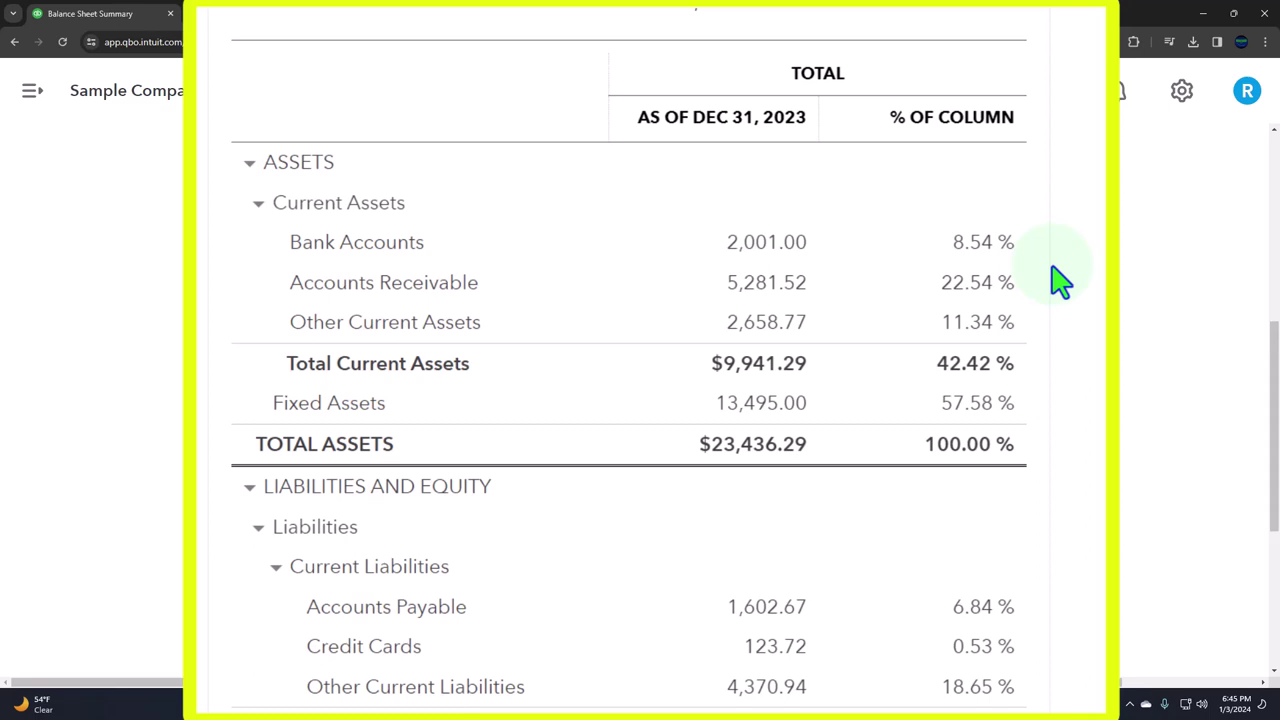
scroll(957, 329, up, 5)
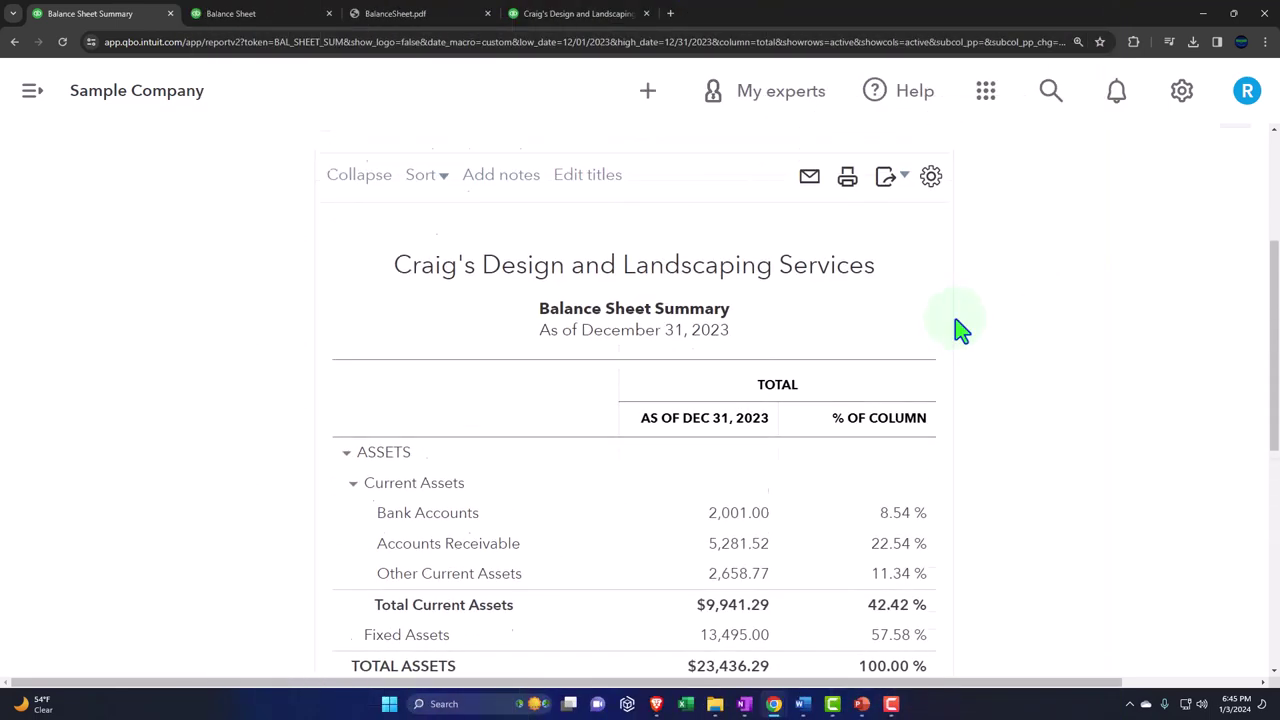
scroll(957, 329, up, 1)
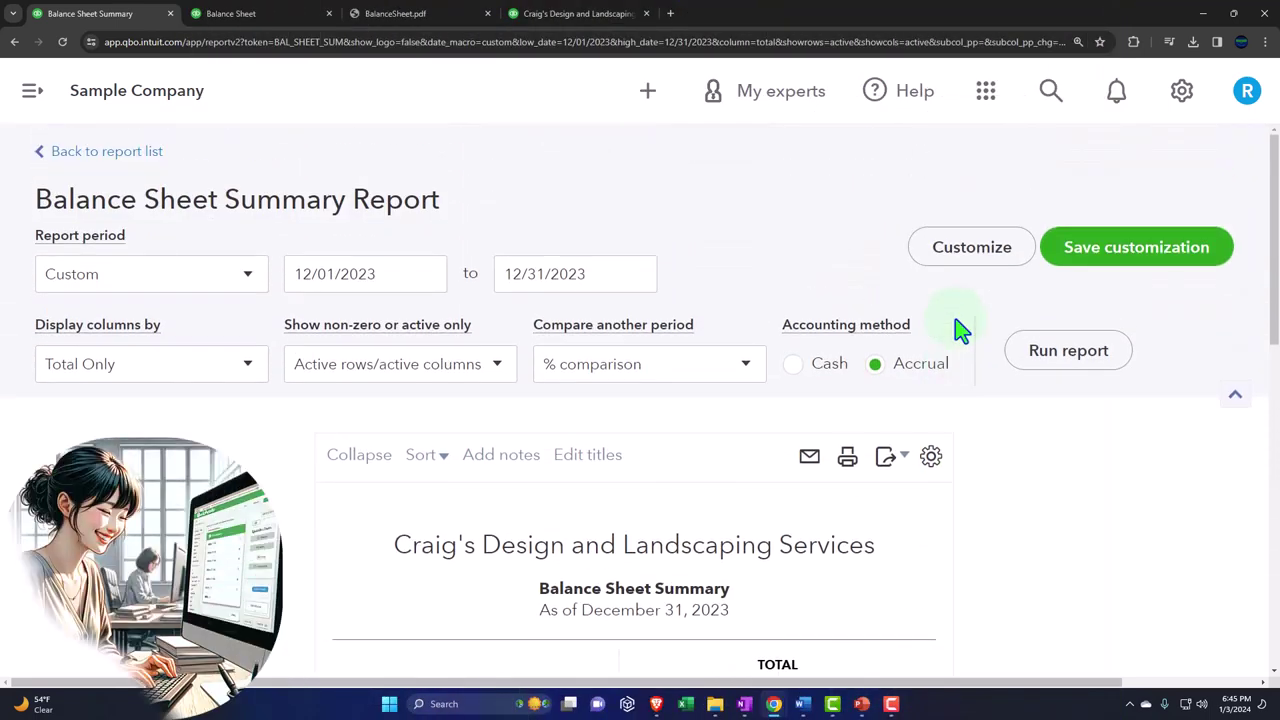